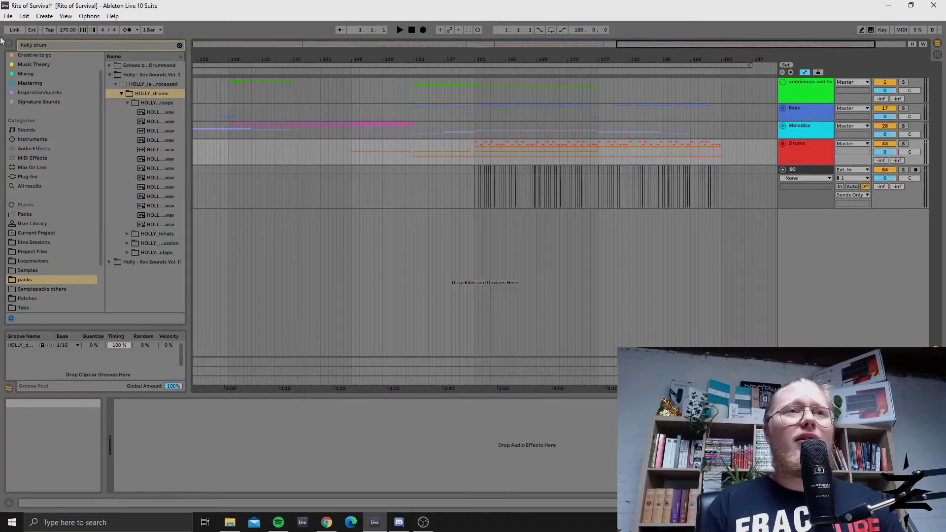
Step: Unfold the Melodics group and bring the drum loop clips at the start of the arrangement into view
left_click_drag(726, 45, 389, 41)
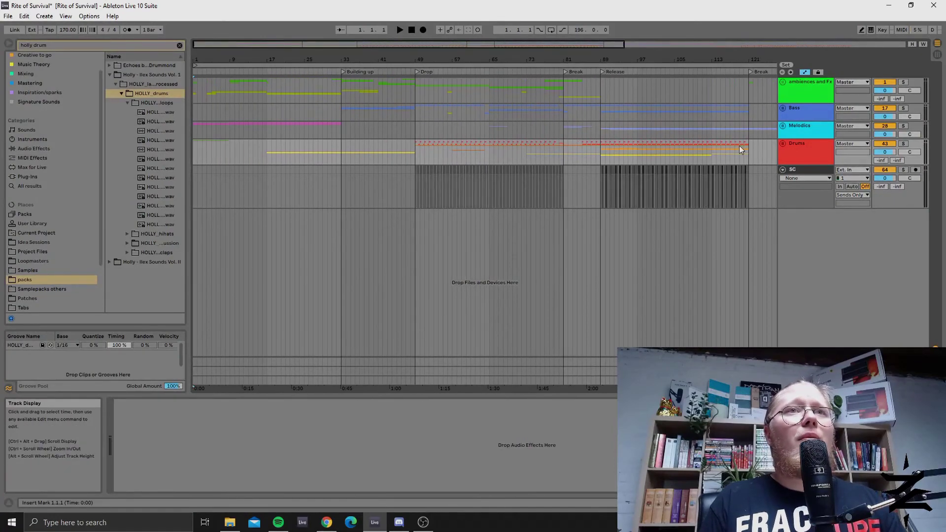
left_click(783, 126)
left_click_drag(303, 43, 207, 250)
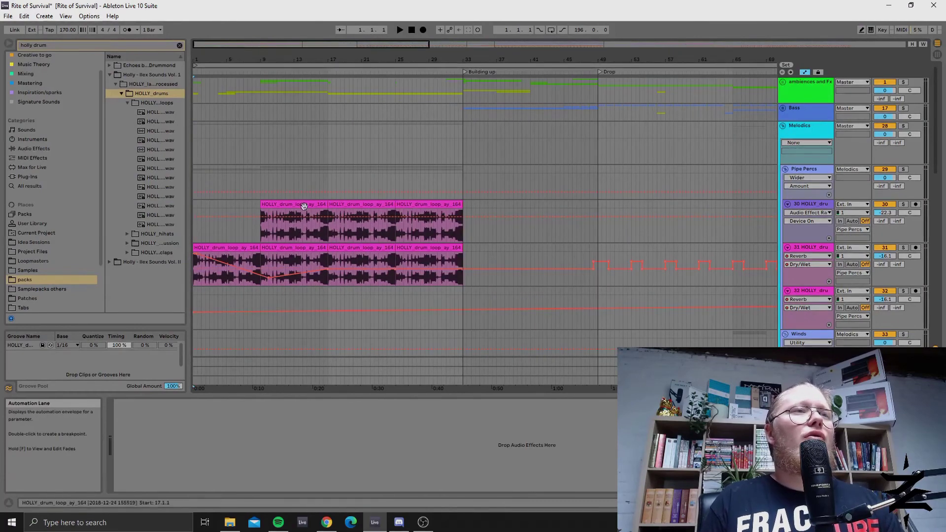
left_click_drag(222, 45, 222, 64)
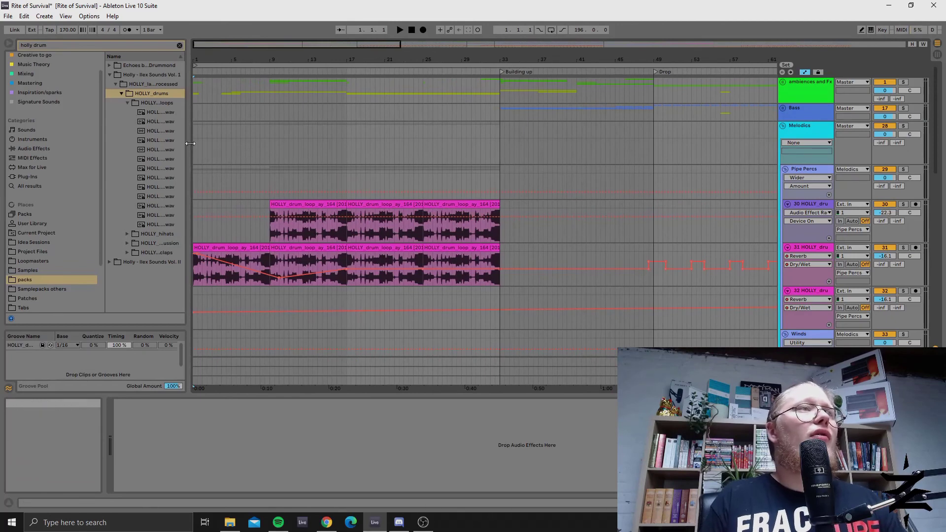
Step: Audition the intro with the Pipe Percs group soloed, and release the solo when done
left_click_drag(185, 144, 196, 143)
key("space")
left_click(907, 169)
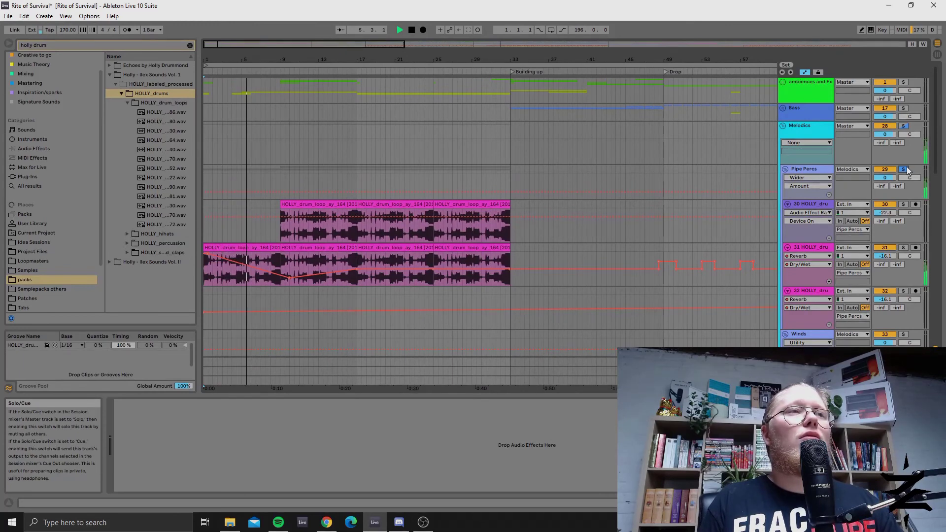
left_click(902, 169)
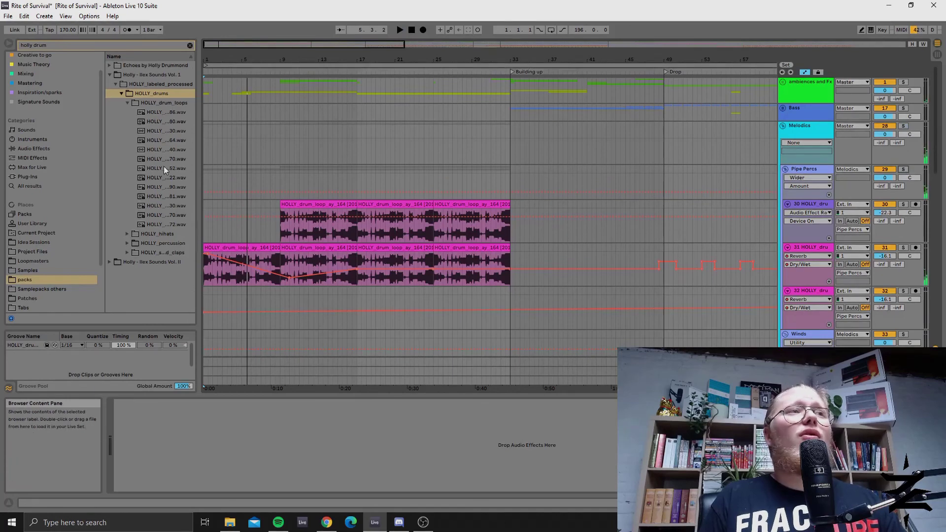
Step: Widen the browser to preview HOLLY_drum_loop_ay_164.wav, and clear the browser search
left_click_drag(199, 204, 265, 201)
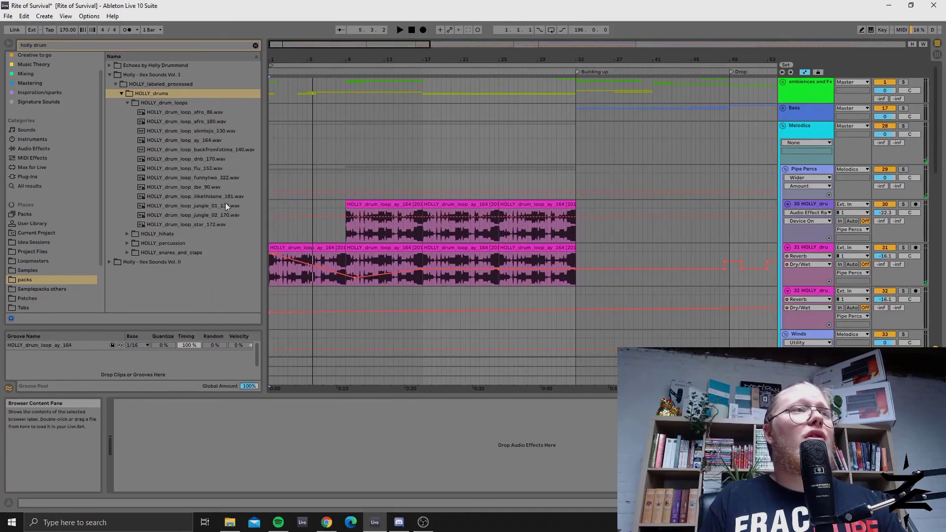
left_click(215, 140)
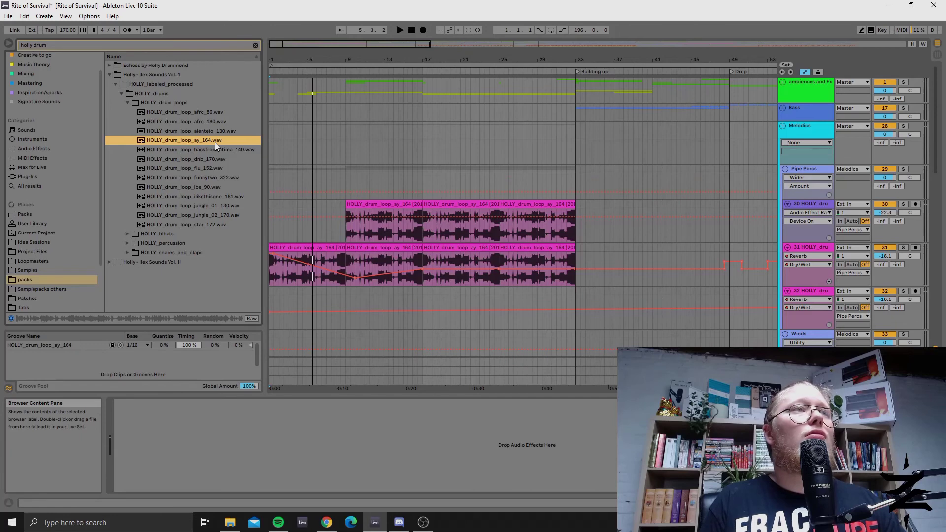
left_click(172, 102)
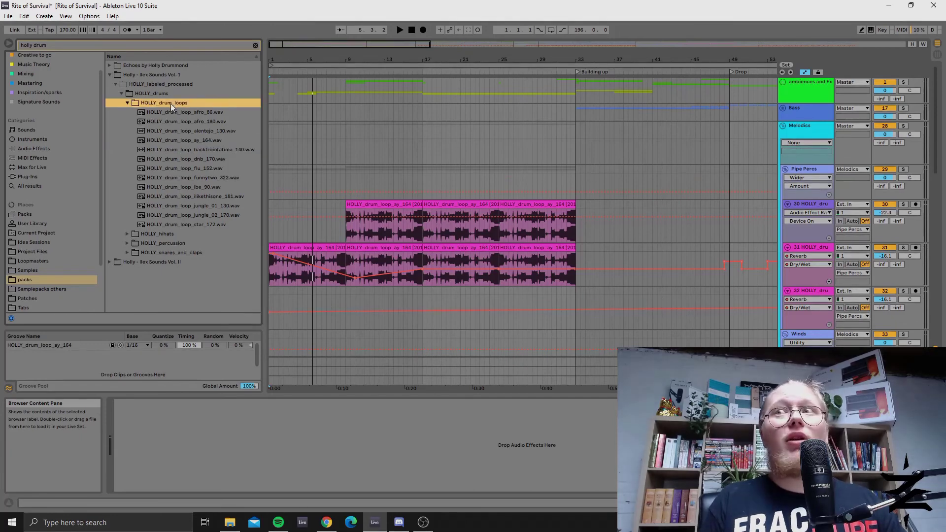
left_click(255, 46)
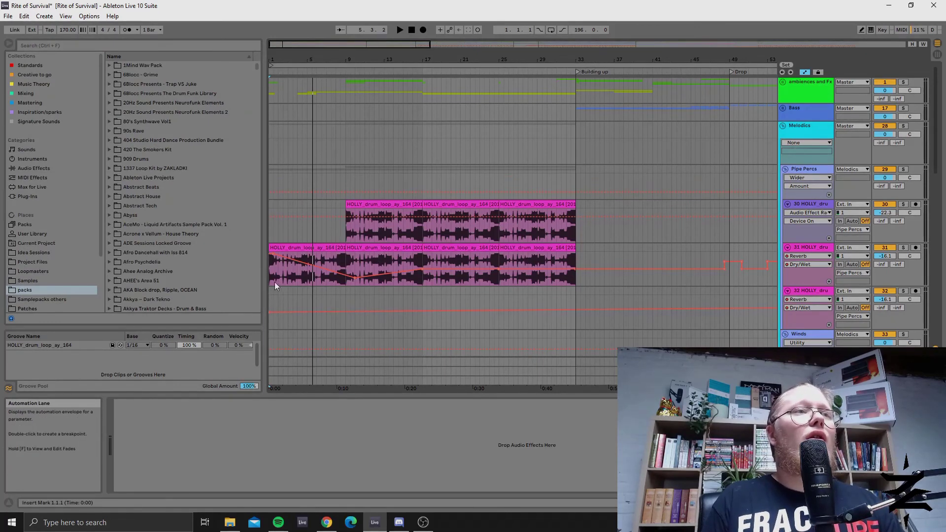
Step: Examine the intro's drum loop clips on tracks 30 and 31, selecting them together and individually
left_click_drag(273, 285, 575, 216)
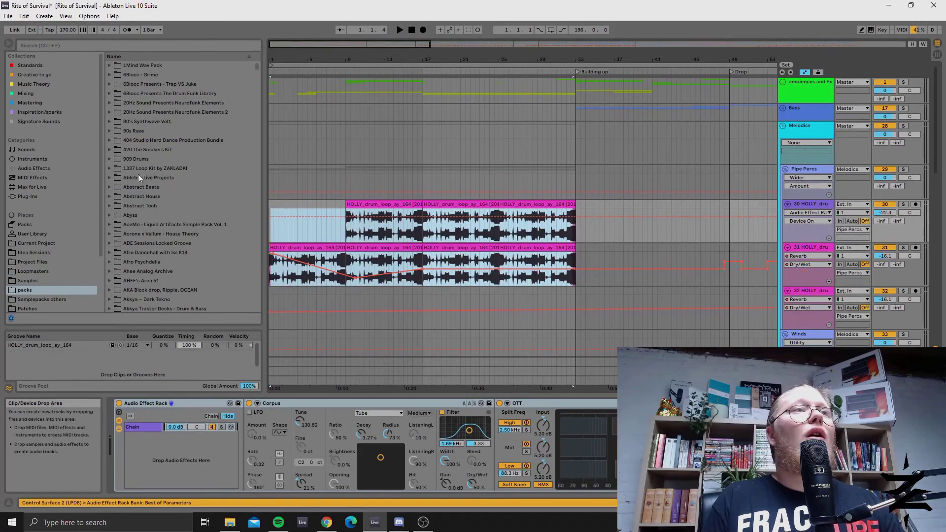
left_click(345, 322)
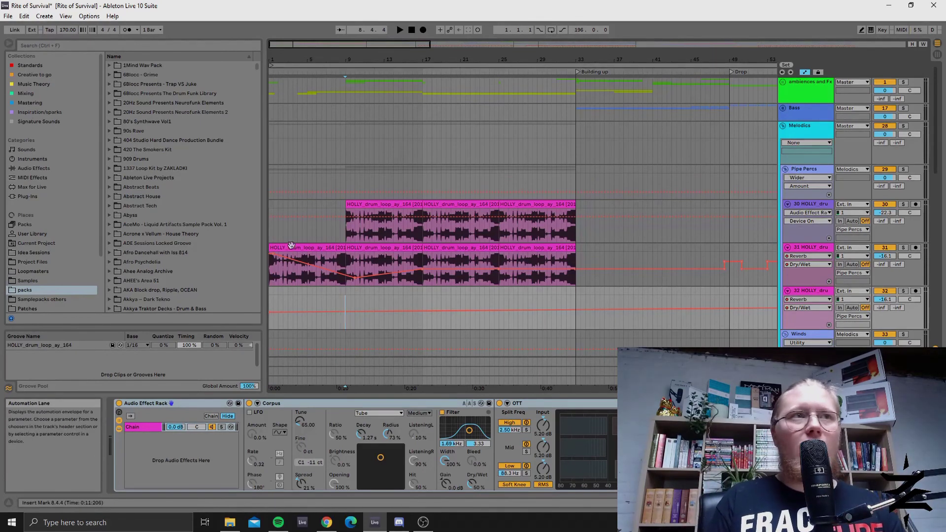
left_click(309, 247)
left_click(394, 214)
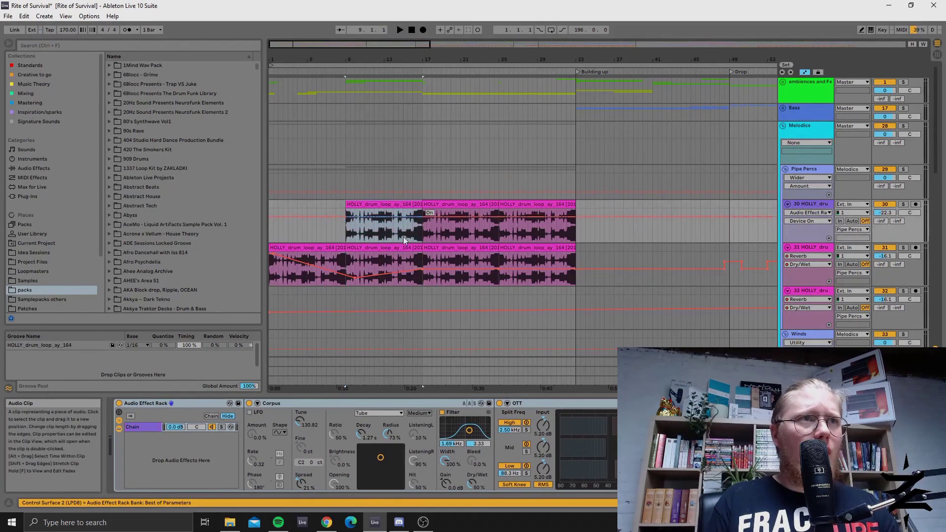
left_click(397, 248)
left_click(397, 249)
left_click(395, 205)
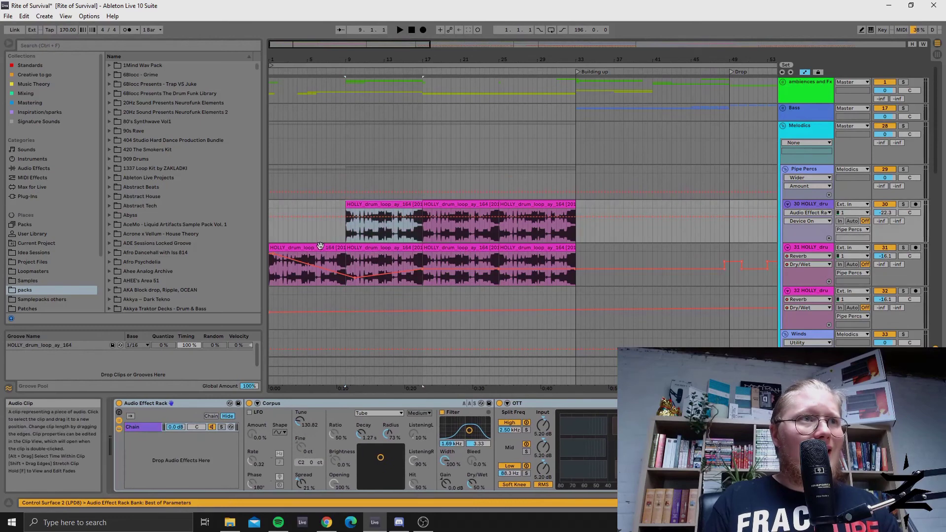
Step: Compare the warp and transient envelope settings of the first drum loop clips on tracks 31 and 30
left_click(321, 248)
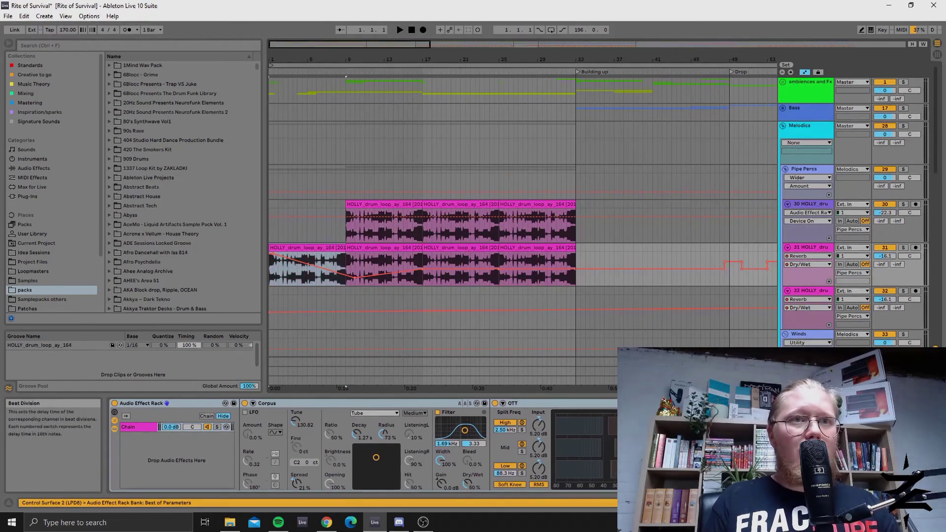
key("shift+Tab")
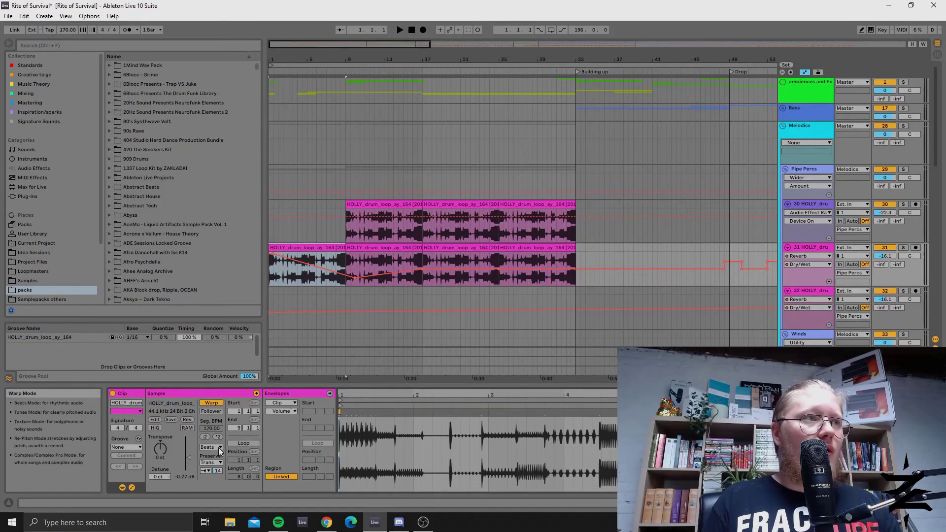
left_click(330, 276)
left_click(379, 208)
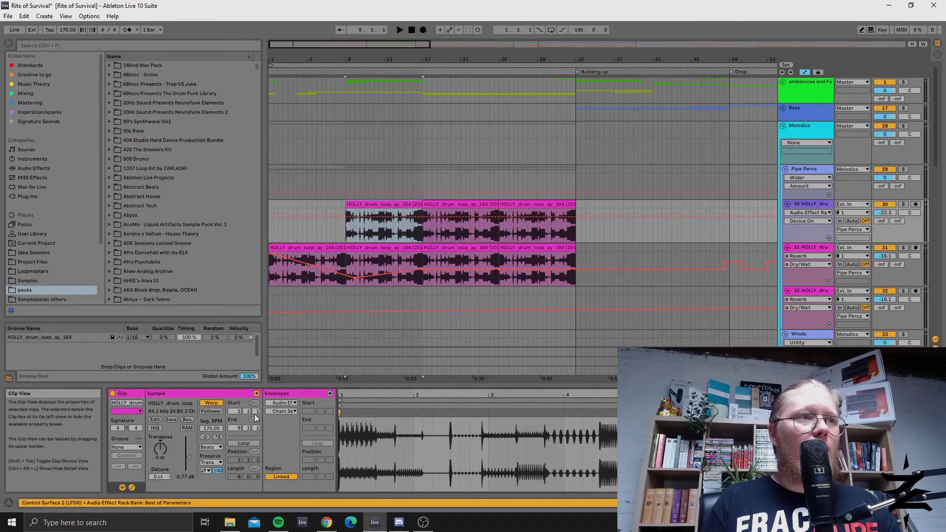
left_click(323, 247)
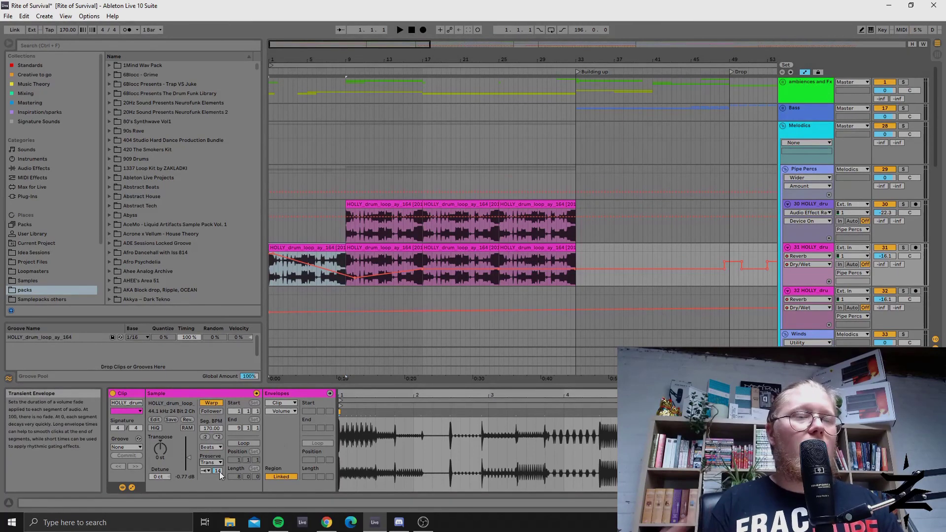
Step: Audition track 31's drum loop in solo, and release the solo when done
left_click(904, 248)
key("space")
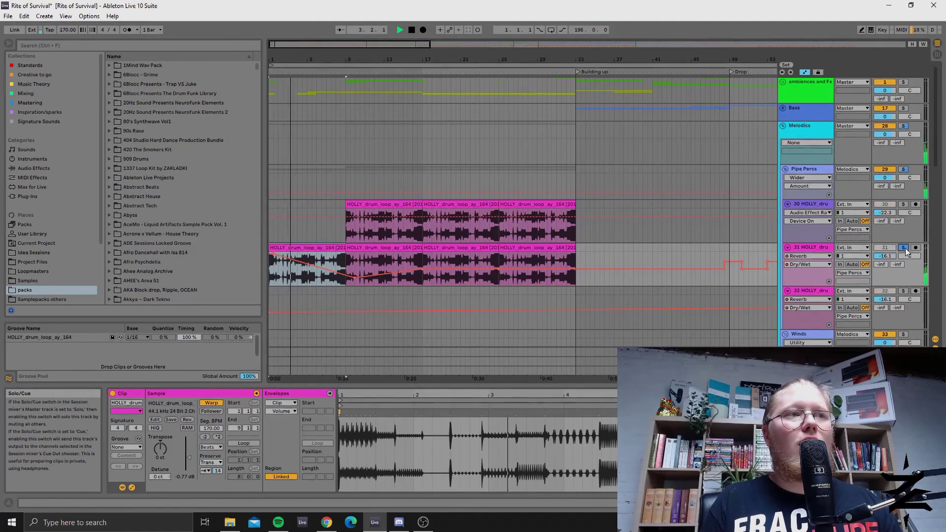
left_click(904, 247)
key("space")
Step: Audition track 30's drum loop in solo from around bar 9, and release the solo when done
left_click(813, 203)
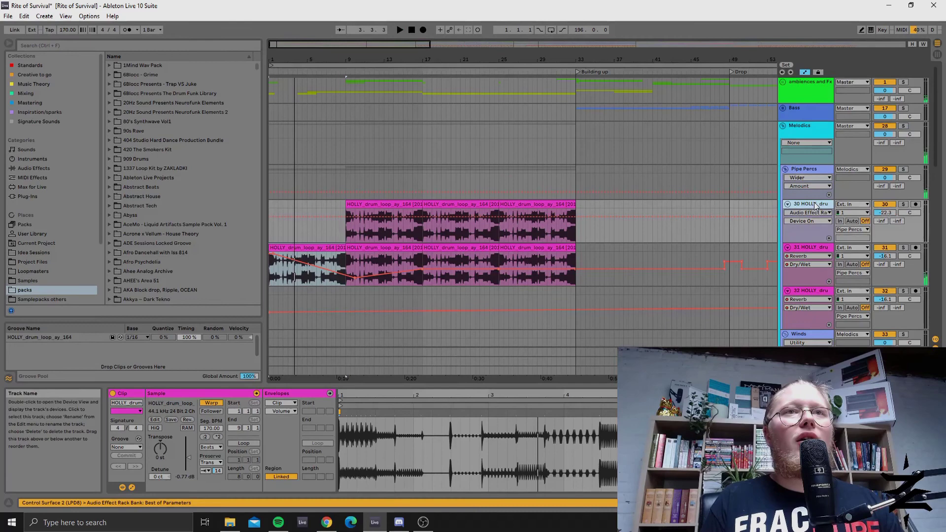
left_click(345, 228)
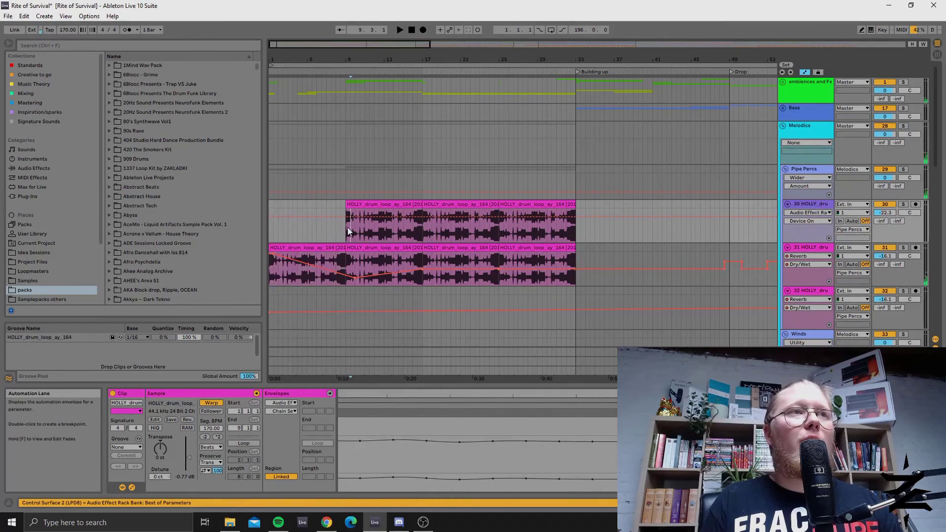
left_click(907, 207)
key("space")
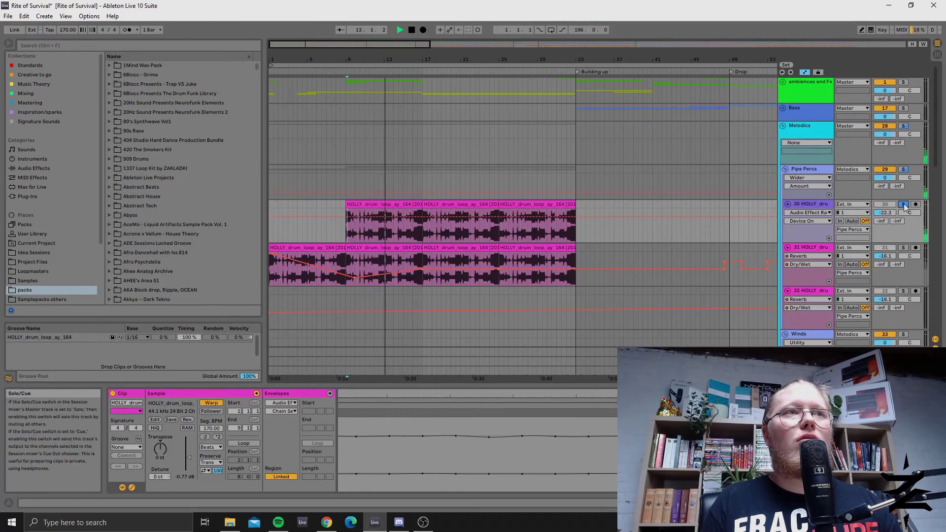
left_click(904, 204)
key("space")
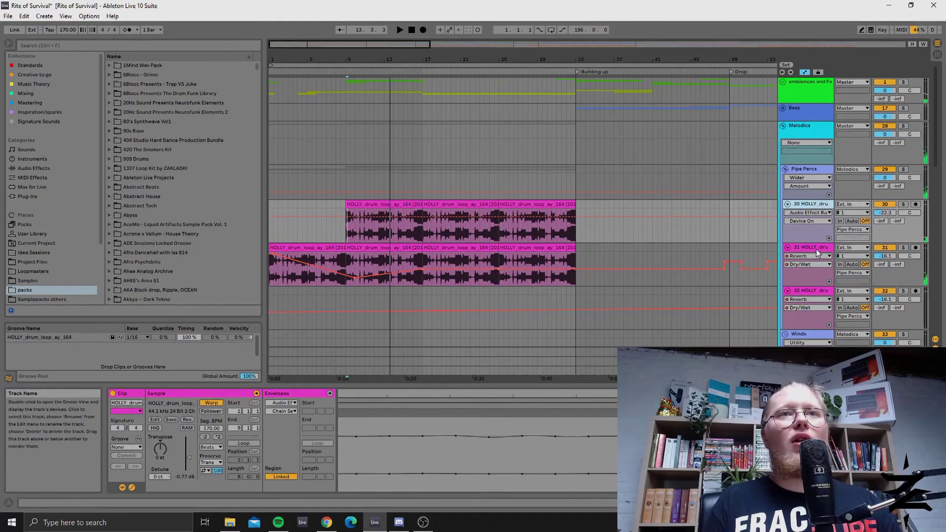
Step: Show the audio effect chains of tracks 31 and 30 and compare them
left_click(813, 266)
key("shift+Tab")
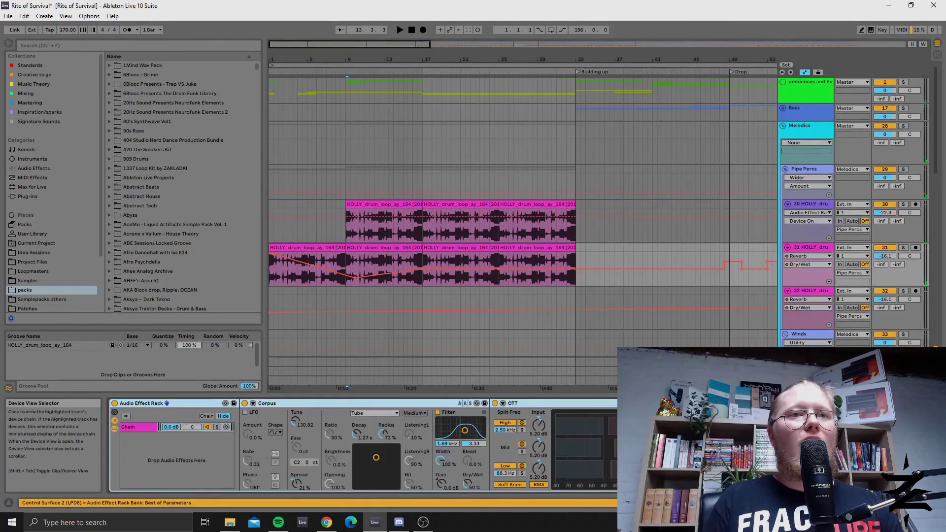
left_click(823, 204)
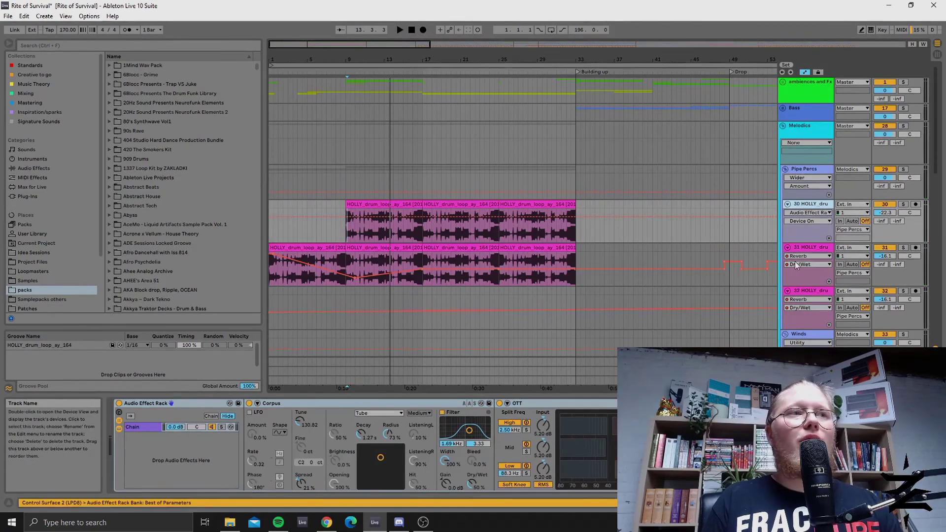
left_click(819, 247)
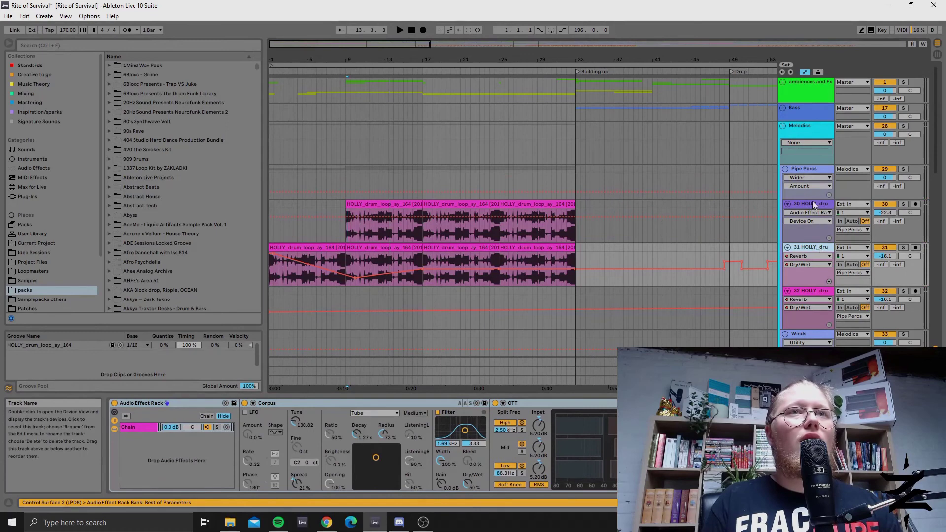
Step: Examine the Corpus resonator type and settings on track 31, and compare them with track 30's effect chain
left_click(287, 405)
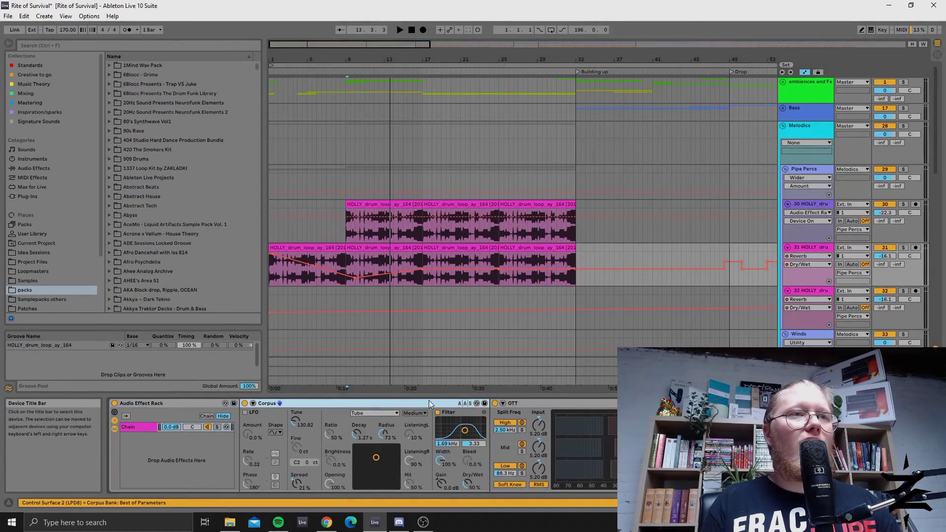
left_click(369, 413)
left_click(370, 415)
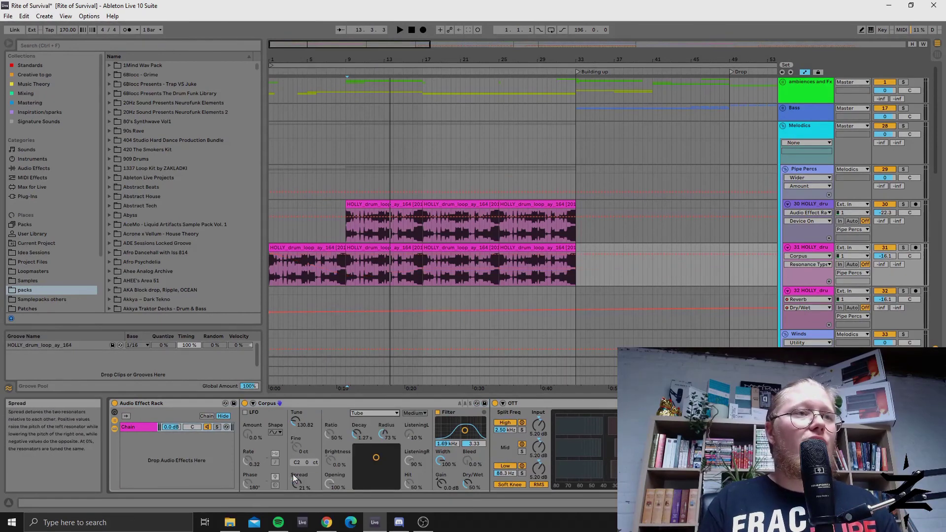
left_click(812, 207)
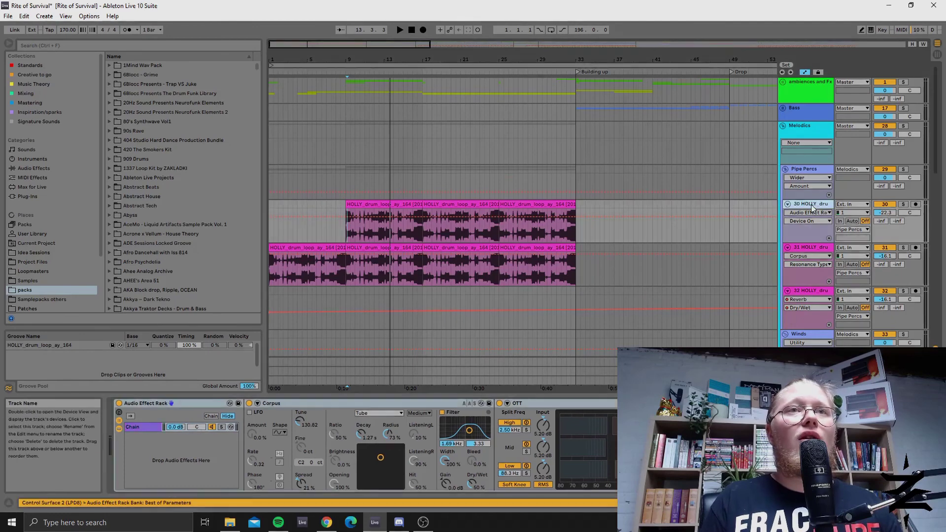
Step: Look over the other Melodics tracks below the drum loops, across a wider stretch of the arrangement
scroll(768, 260, "down", 4)
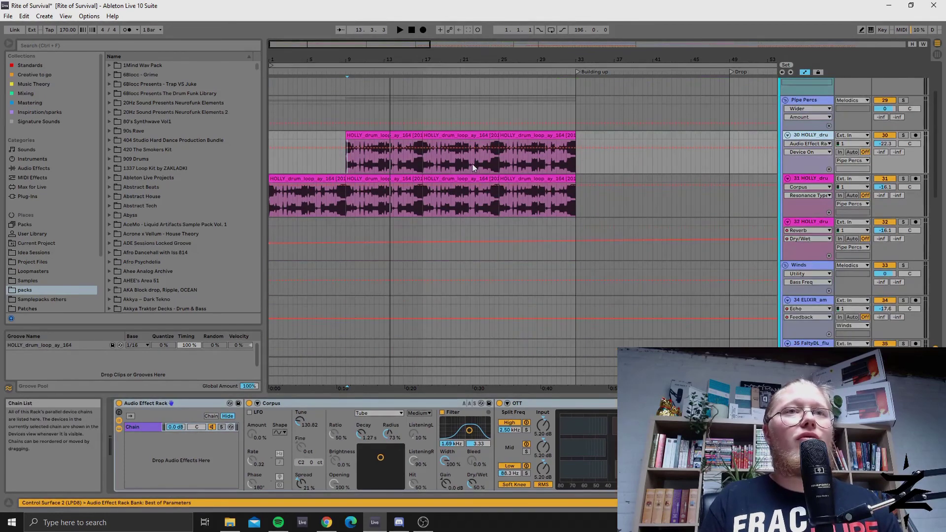
scroll(768, 259, "up", 3)
mouse_move(394, 45)
left_mouse_down()
mouse_move(394, 30)
mouse_move(394, 40)
left_mouse_up()
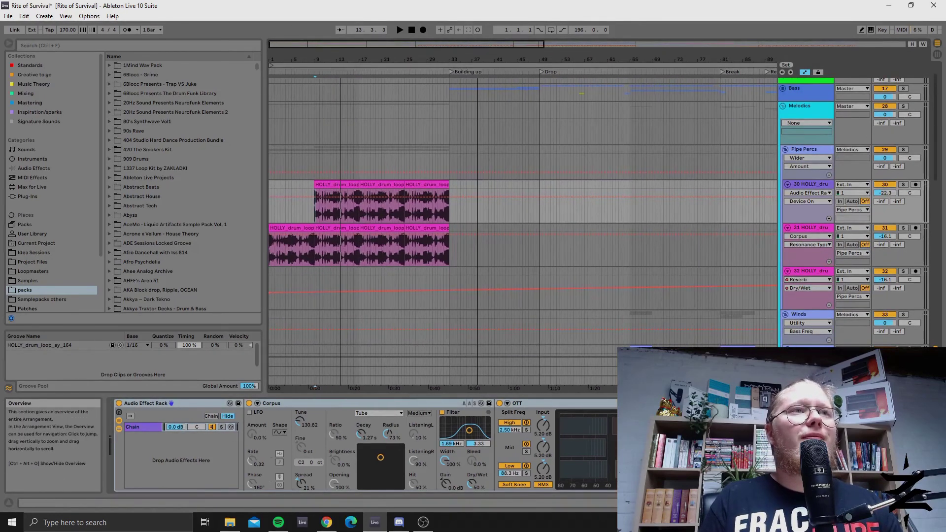
left_click(379, 207)
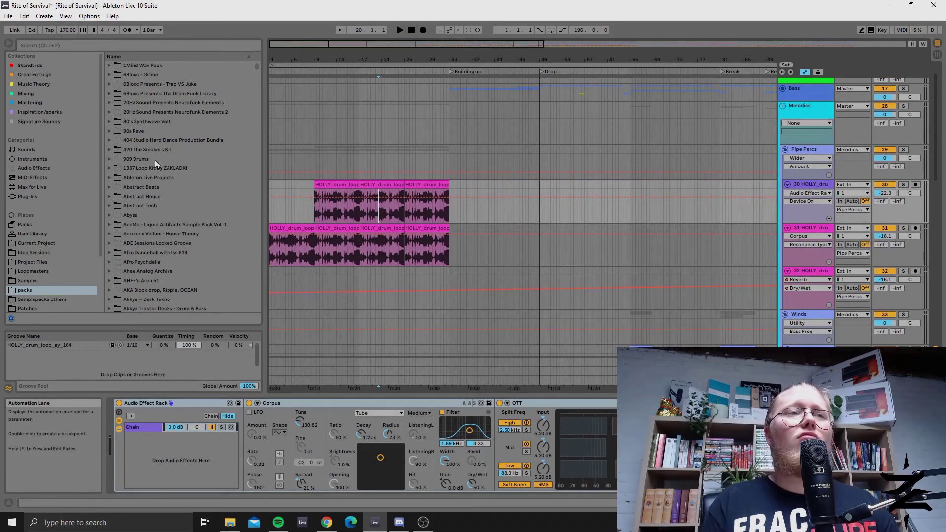
left_click(360, 213)
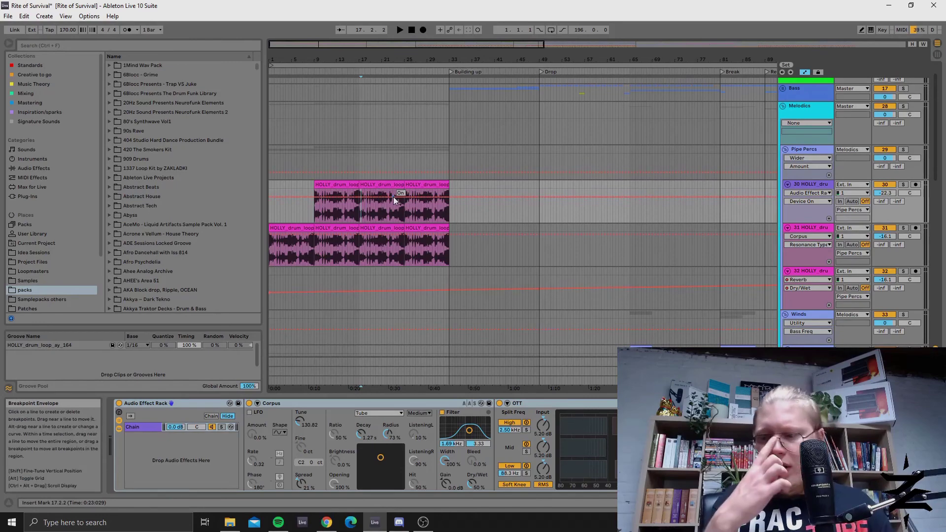
scroll(459, 236, "down", 5)
scroll(442, 261, "down", 3)
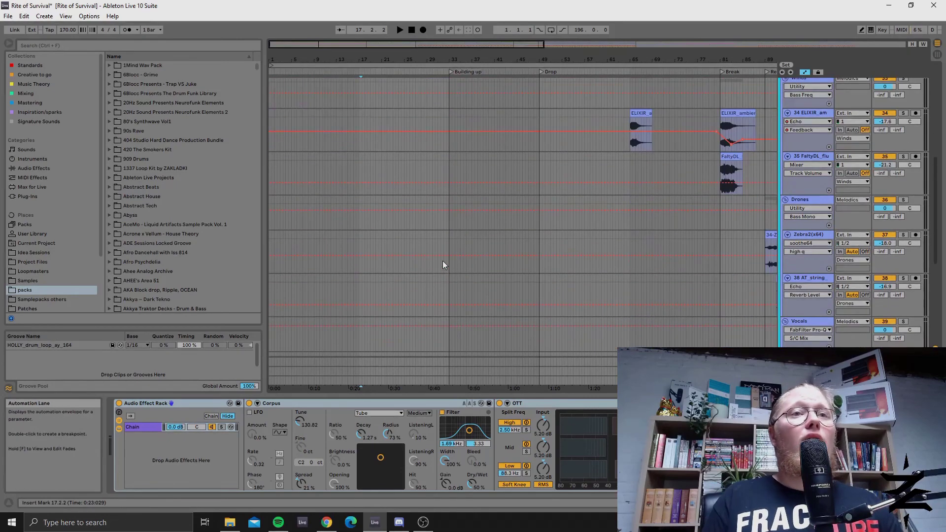
Step: Play the arrangement from bar 17 and unfold the ambiences and Fx group to look over its Fx and Ambience tracks
scroll(442, 256, "up", 8)
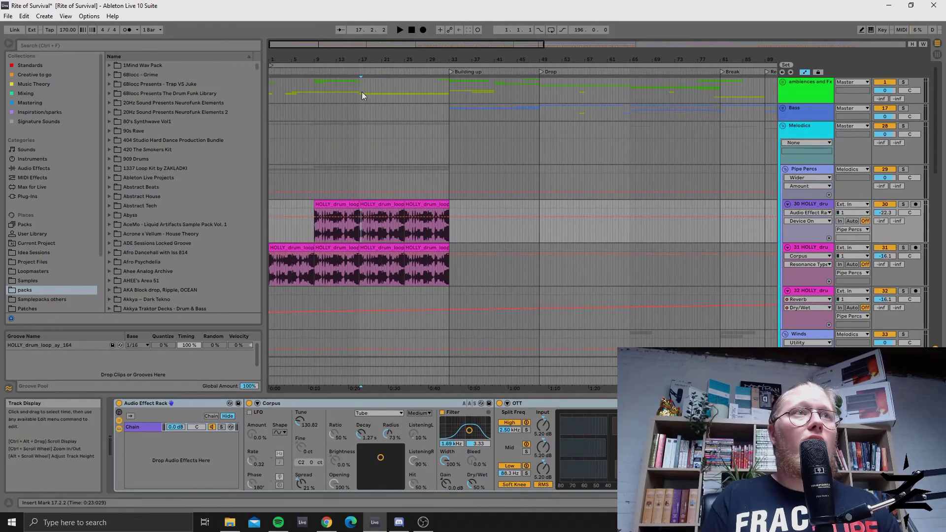
left_click(360, 89)
key("space")
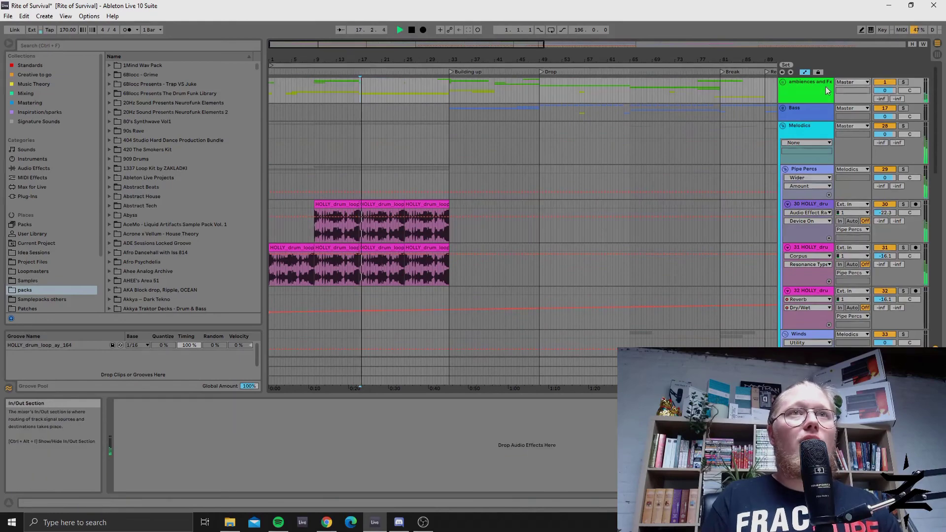
left_click(782, 82)
scroll(468, 169, "down", 3)
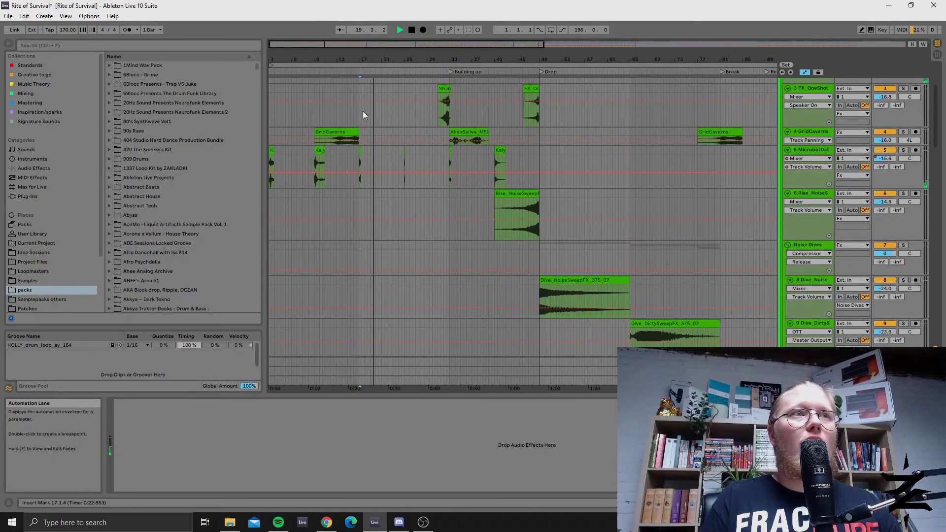
scroll(403, 206, "down", 10)
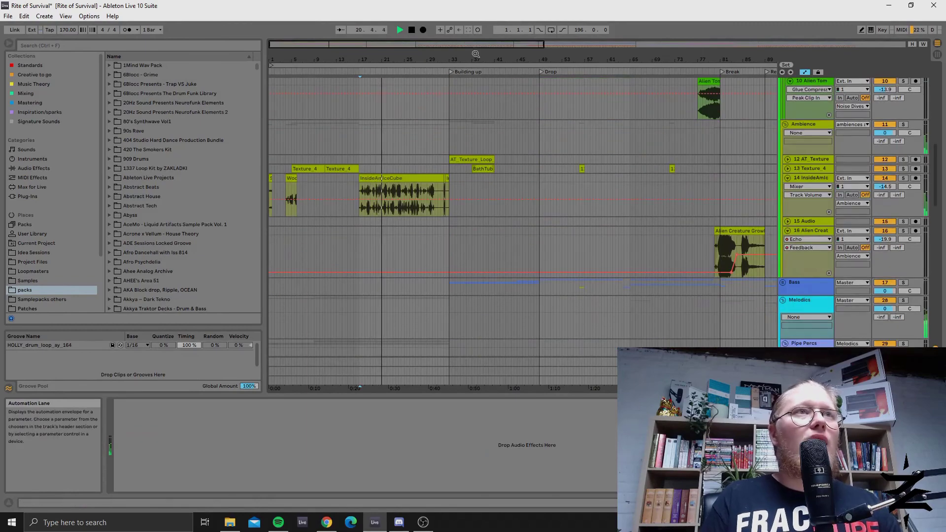
scroll(417, 182, "up", 12)
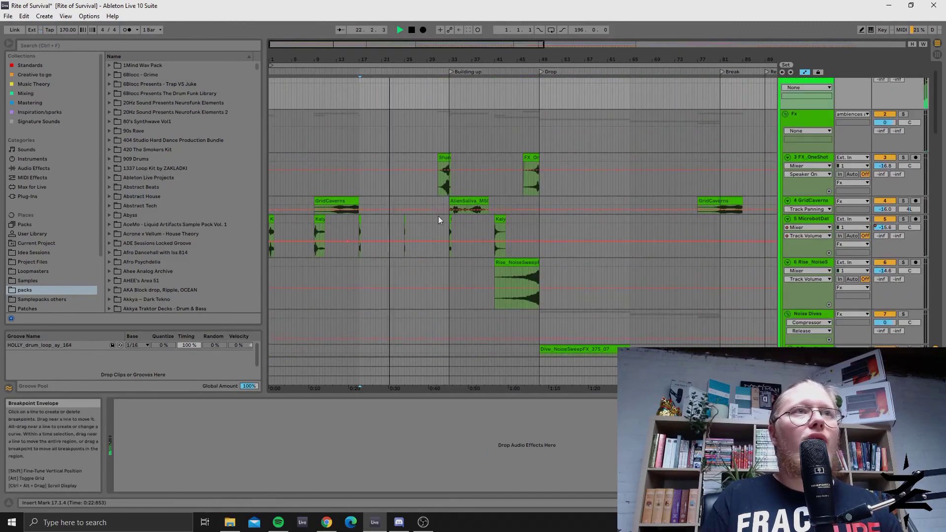
Step: Restart playback from bar 32, just before the Building up section, and follow the effect and ambience tracks down to the Bass group
left_click(444, 205)
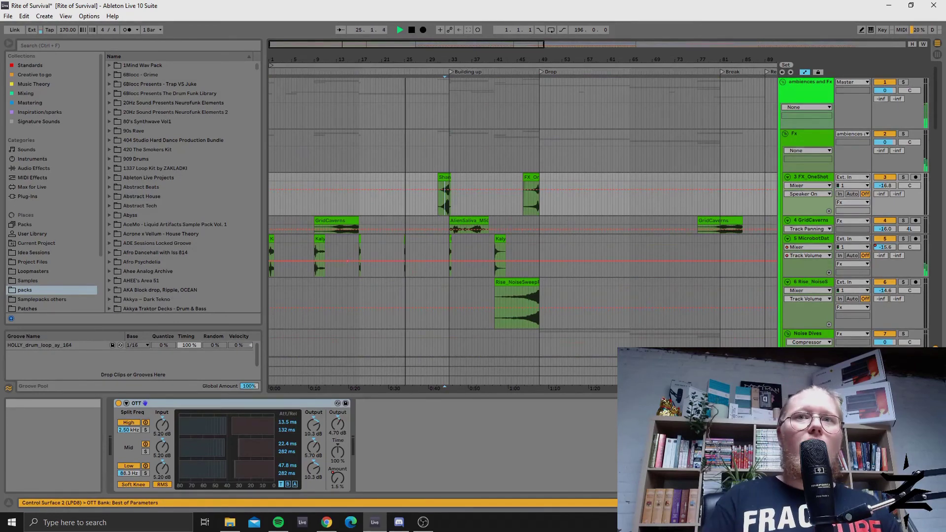
key("space")
key("space")
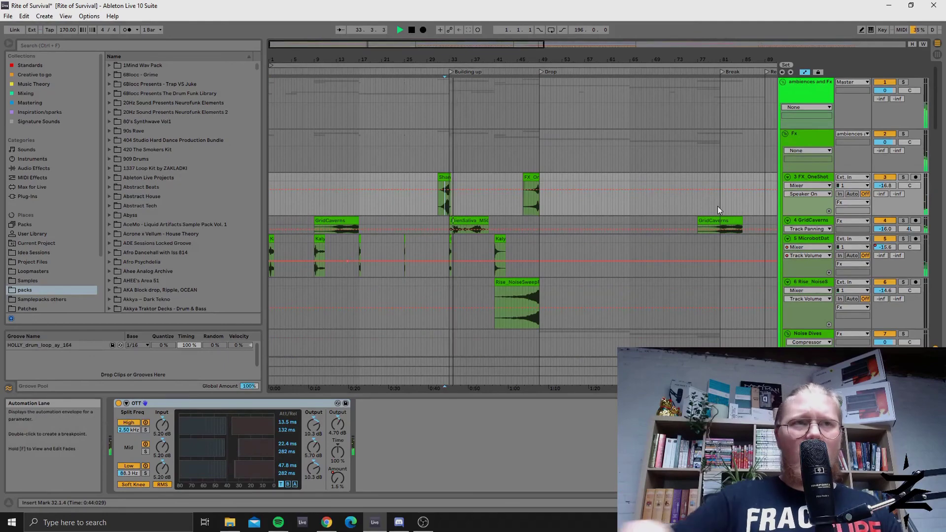
scroll(522, 228, "down", 3)
scroll(522, 228, "down", 8)
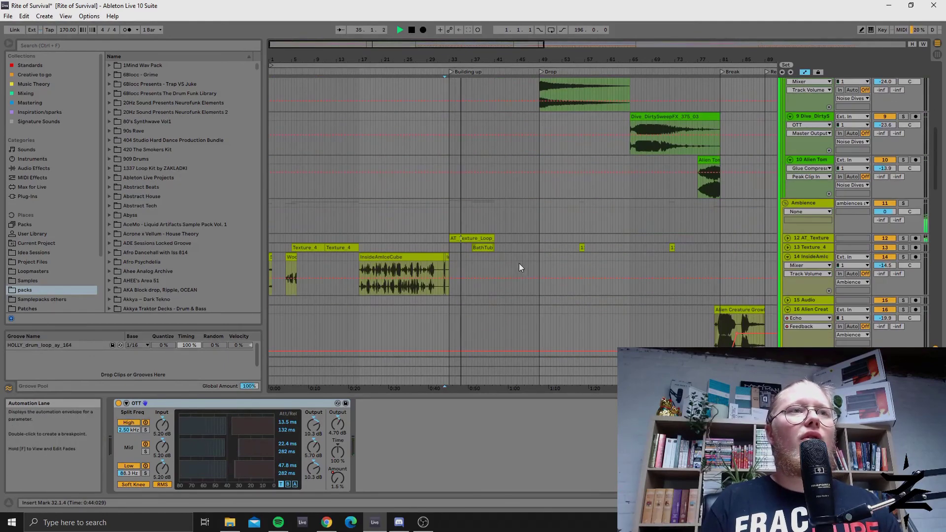
scroll(508, 233, "down", 12)
scroll(537, 300, "up", 3)
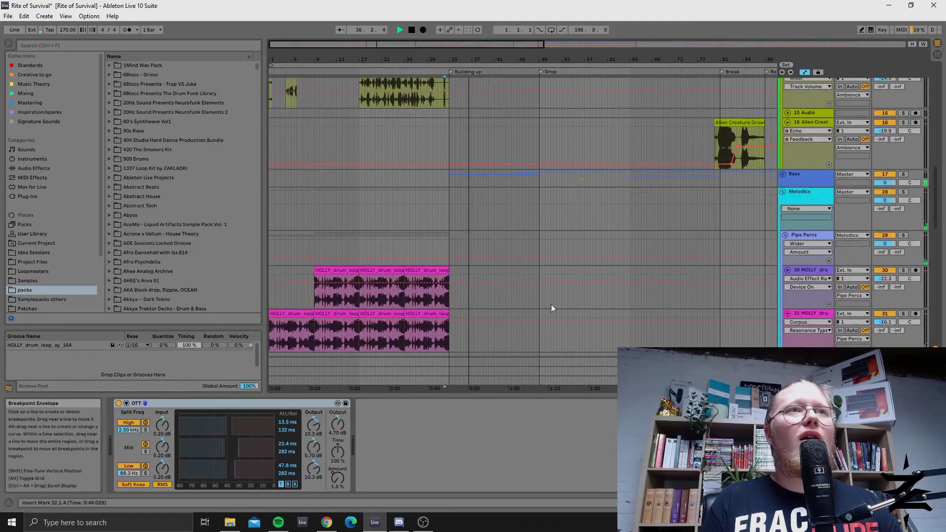
Step: Unfold the Bass group and look over its tracks during the Building up section
left_click(783, 223)
scroll(499, 252, "down", 10)
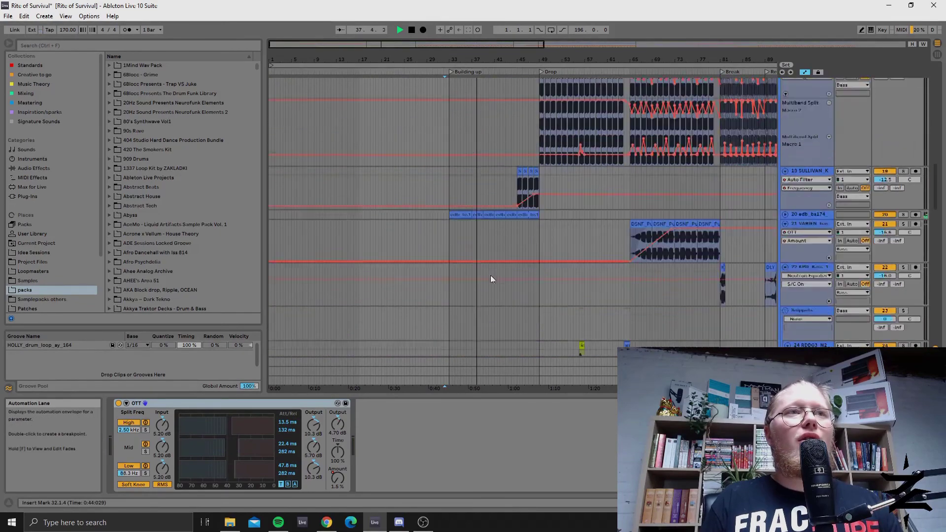
scroll(509, 302, "down", 5)
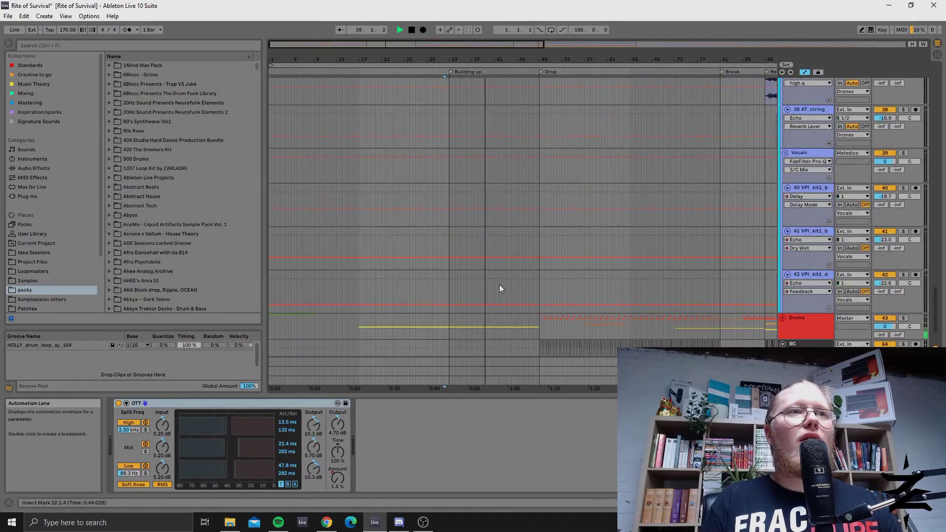
scroll(501, 282, "up", 10)
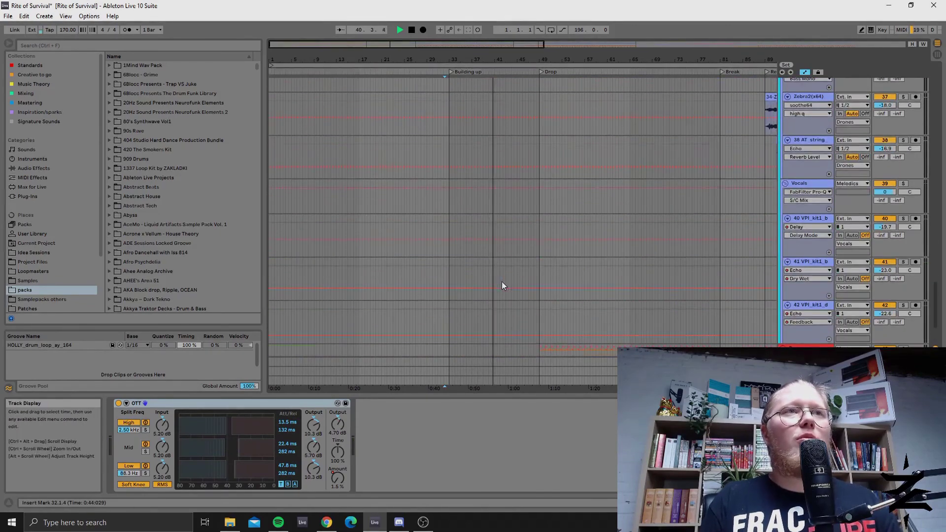
scroll(478, 298, "up", 6)
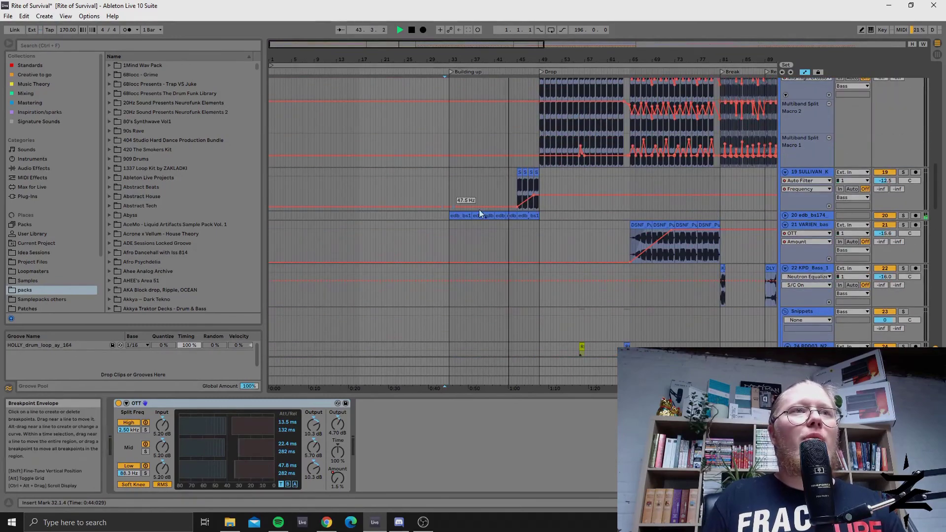
Step: Unfold track 20 and select its last bass clip before the Drop, spanning bars 45 to 49, and stop playback
left_click(785, 216)
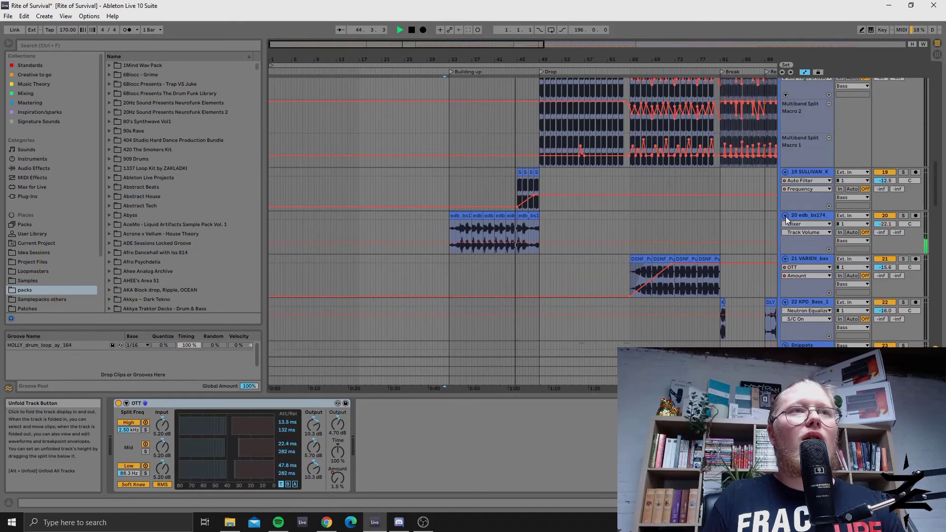
left_click(487, 229)
left_click(534, 216)
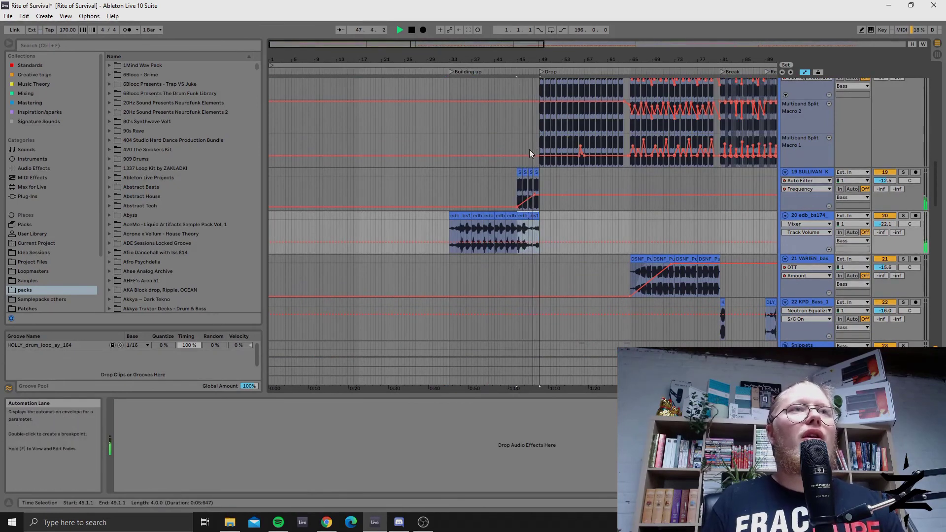
key("space")
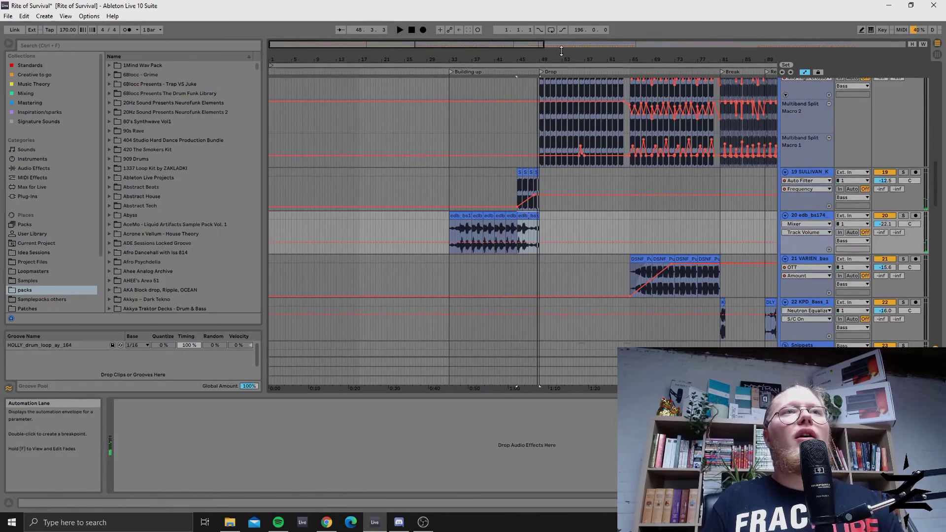
Step: Unfold the Drums group and look over its kick and snare tracks across the Drop section
left_click_drag(560, 51, 531, 179)
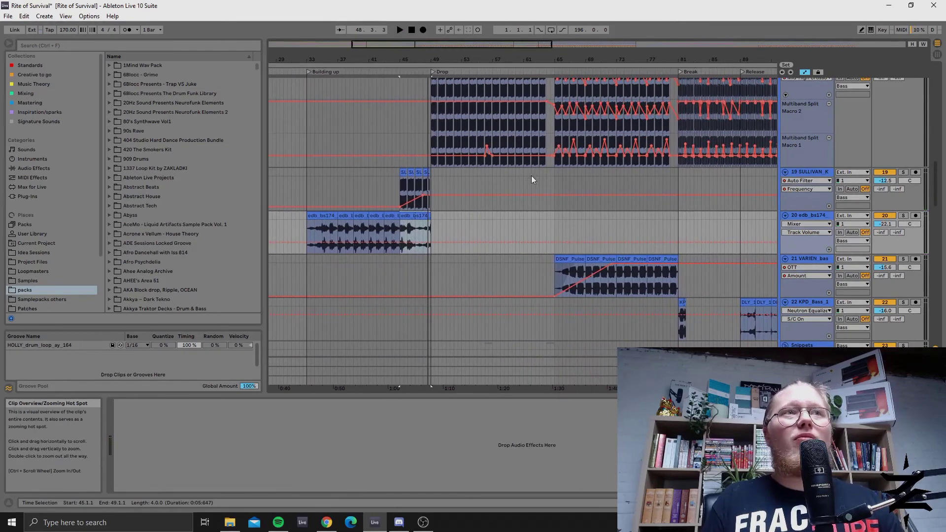
scroll(492, 192, "up", 5)
scroll(453, 206, "down", 4)
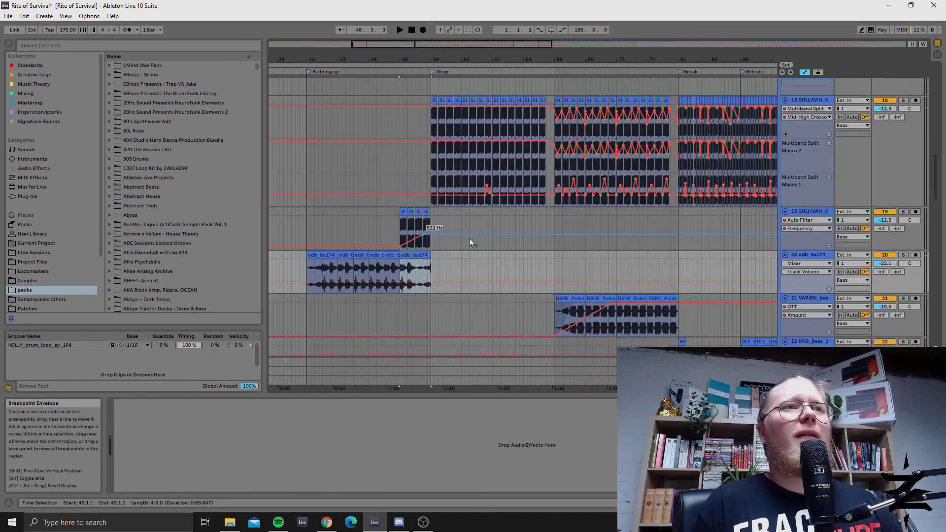
scroll(472, 236, "down", 15)
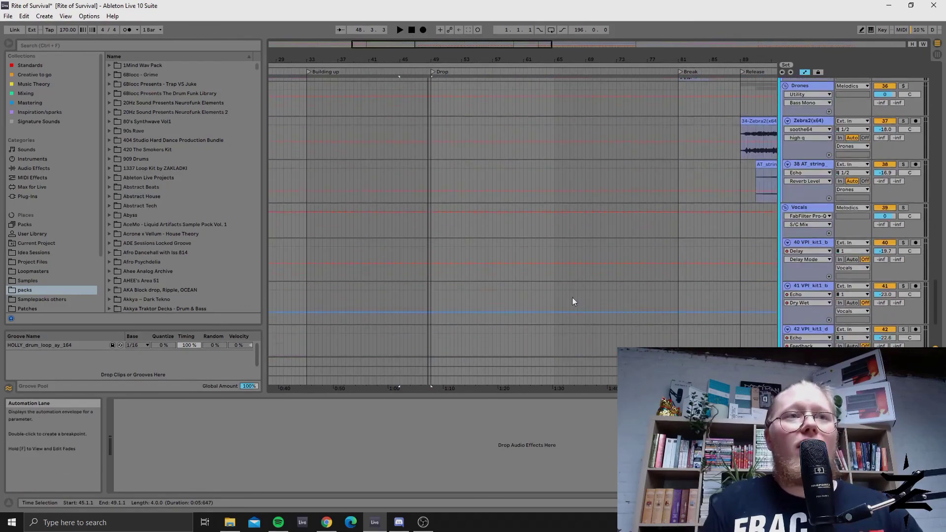
scroll(571, 297, "down", 3)
left_click(782, 270)
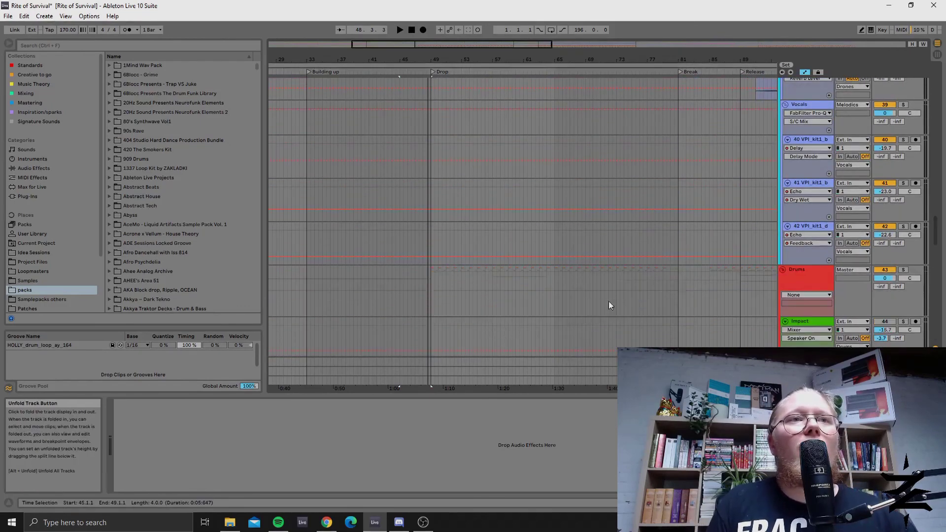
scroll(580, 301, "down", 5)
scroll(690, 222, "down", 1)
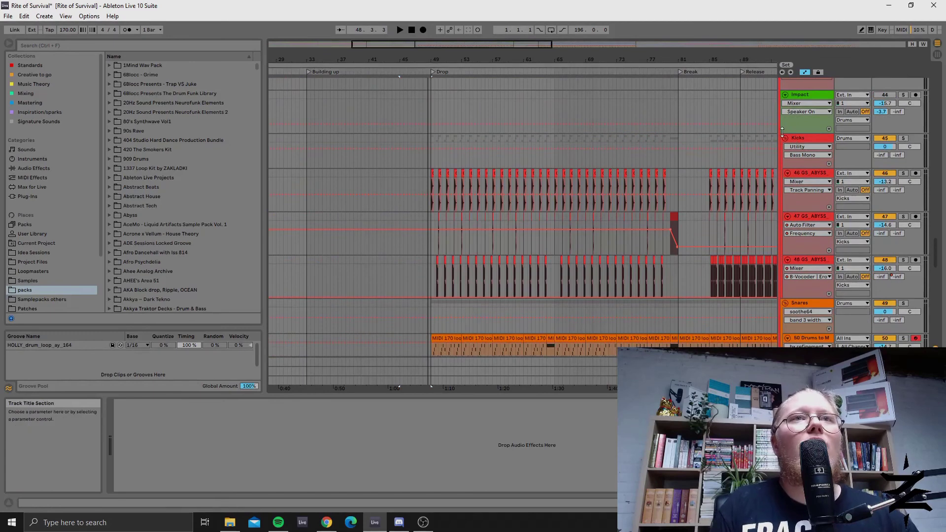
Step: Play the Drop from bar 49 and solo the Kicks group to audition it
scroll(542, 85, "up", 5)
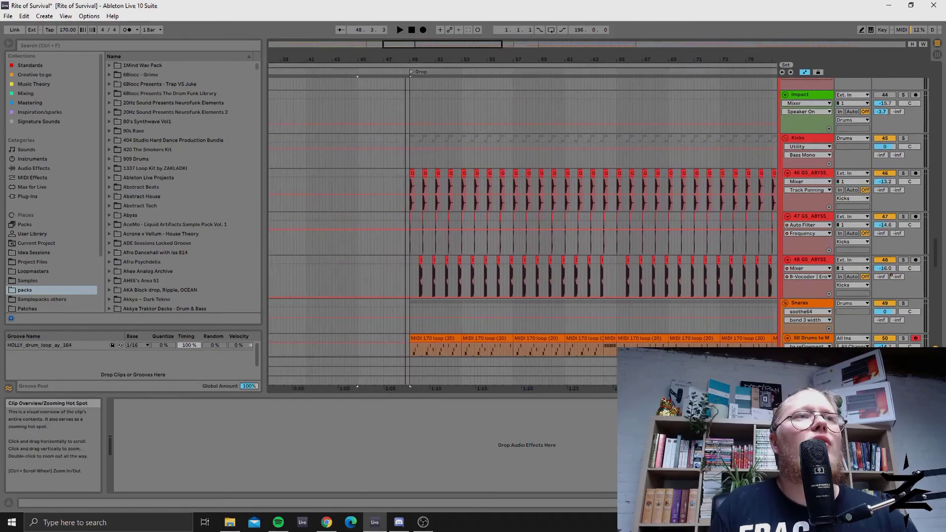
left_click(288, 206)
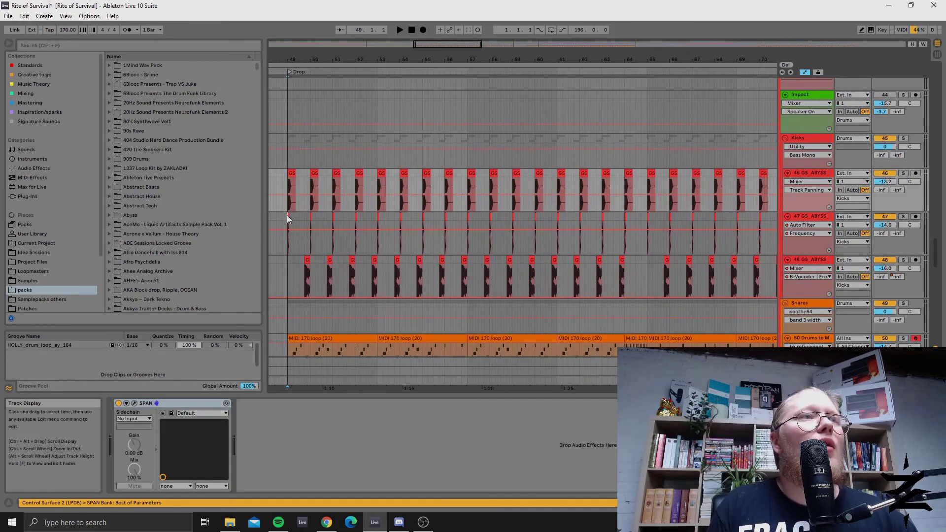
left_click(286, 215)
left_click(289, 200)
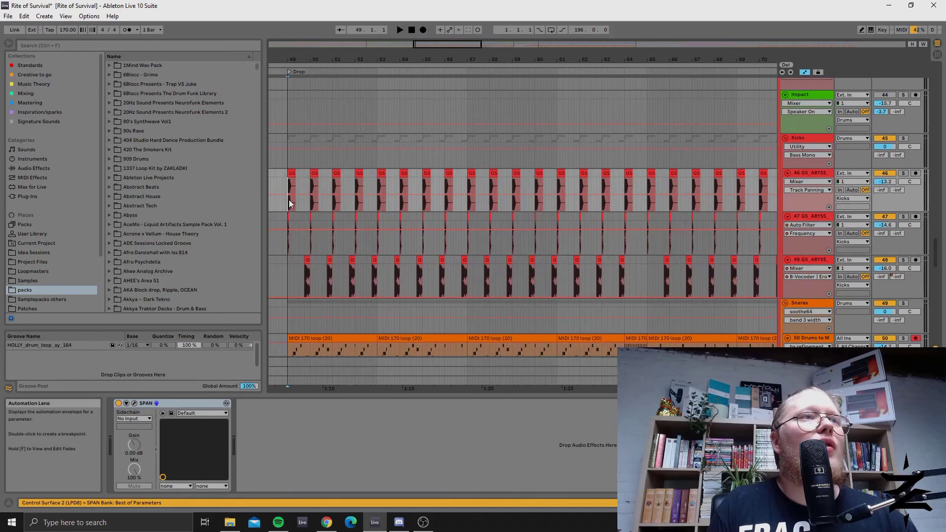
key("space")
left_click(902, 139)
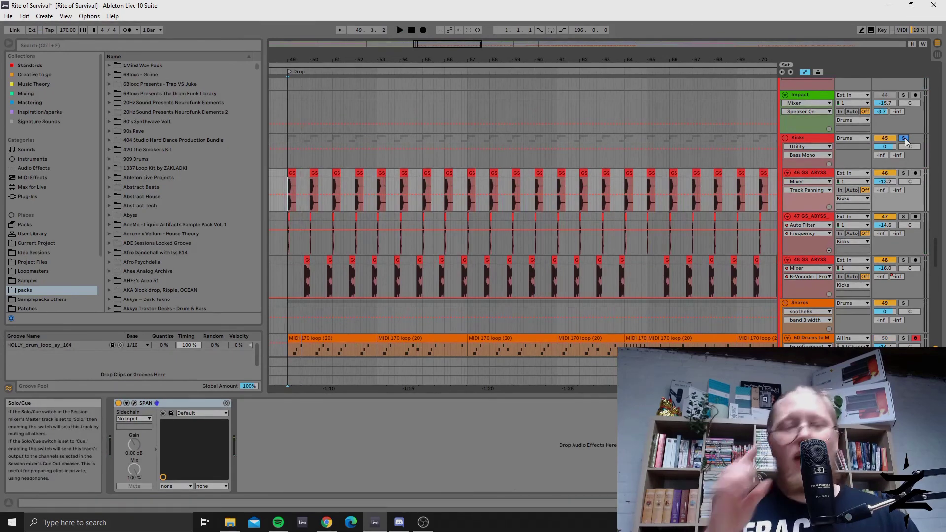
Step: Audition kick track 48 in solo from bar 49, release the solo and replay the Drop with all tracks
left_click(902, 258)
key("space")
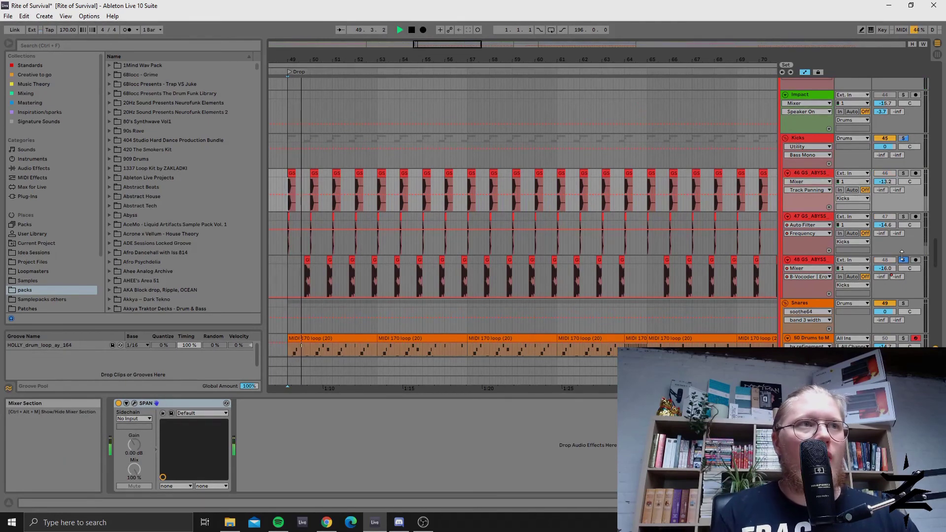
left_click(904, 260)
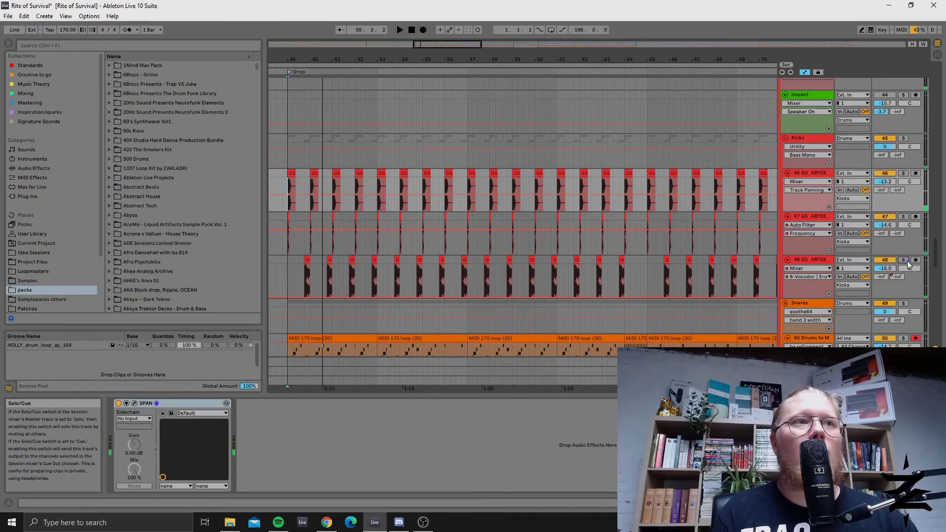
key("space")
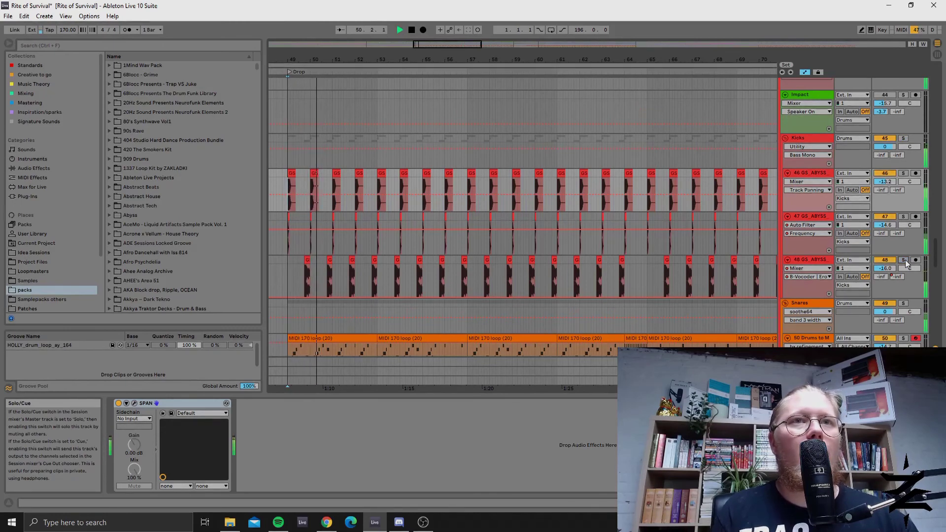
Step: Stop playback and show the devices of the Snares group and of track 50, Drums to MIDI
scroll(905, 259, "down", 3)
key("space")
left_click(816, 244)
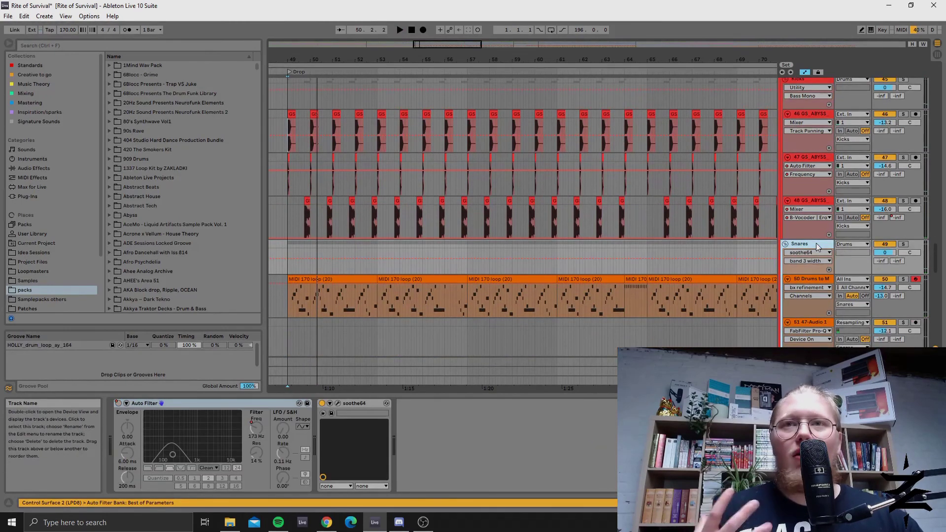
left_click(809, 278)
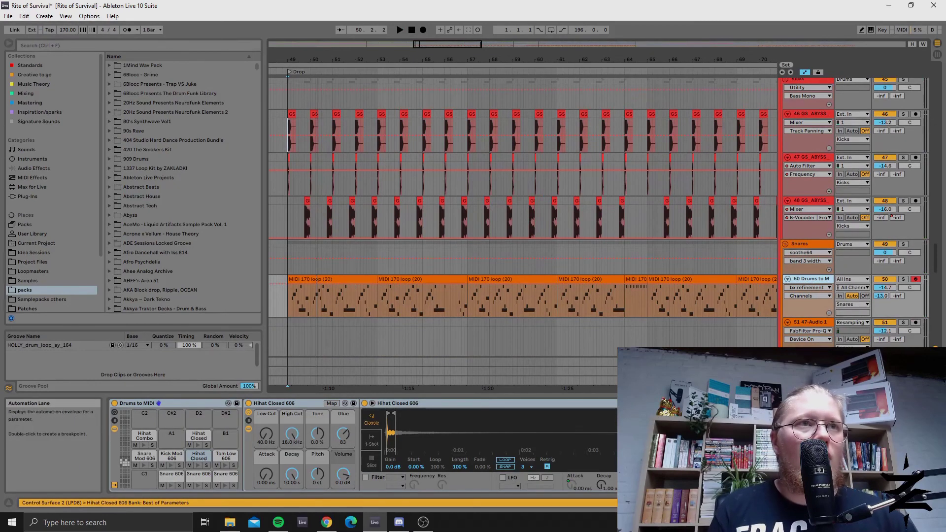
Step: Select the first MIDI 170 loop clip at bar 49 and examine track 50's device chain from the drum rack through Saturator and Echo
left_click(336, 280)
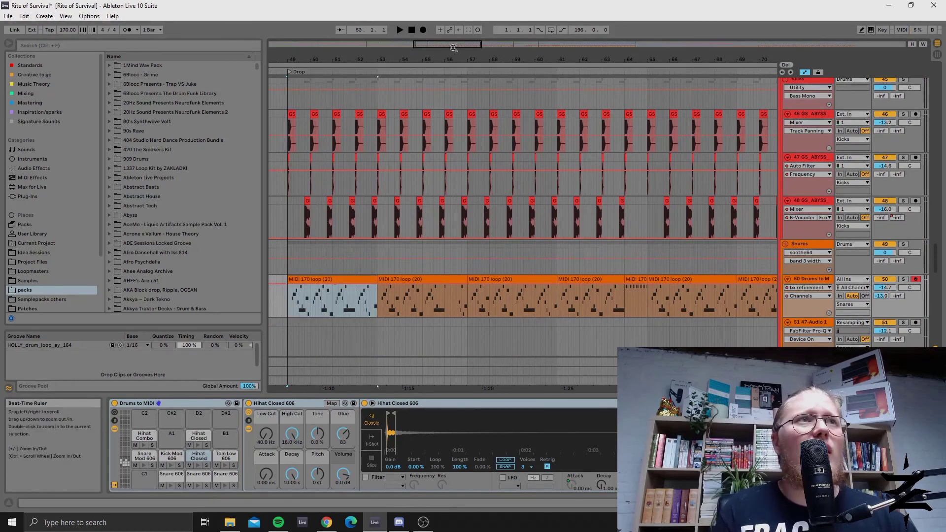
left_click_drag(381, 59, 513, 76)
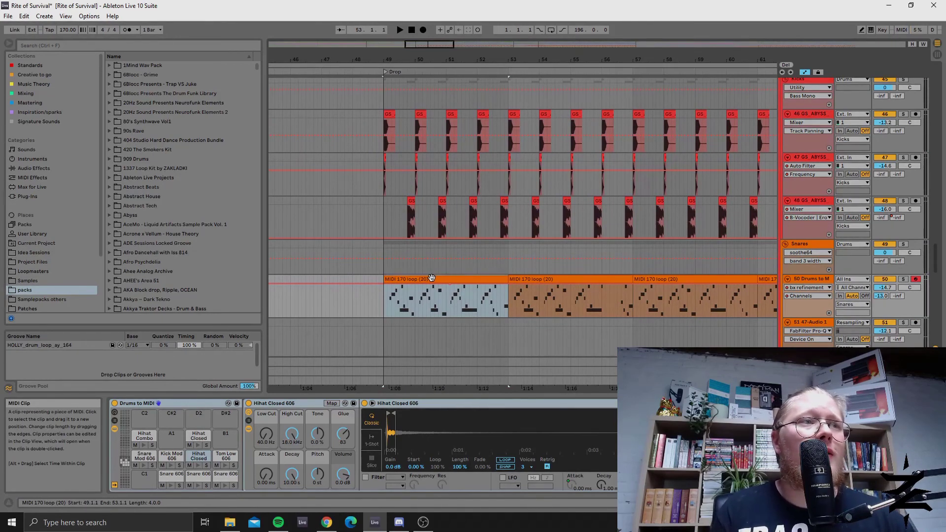
left_click(114, 443)
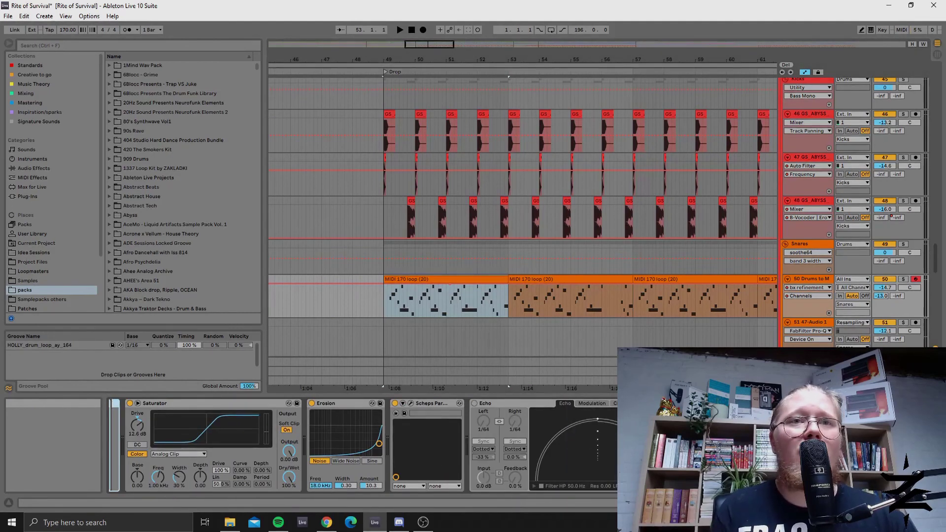
scroll(565, 465, "up", 5)
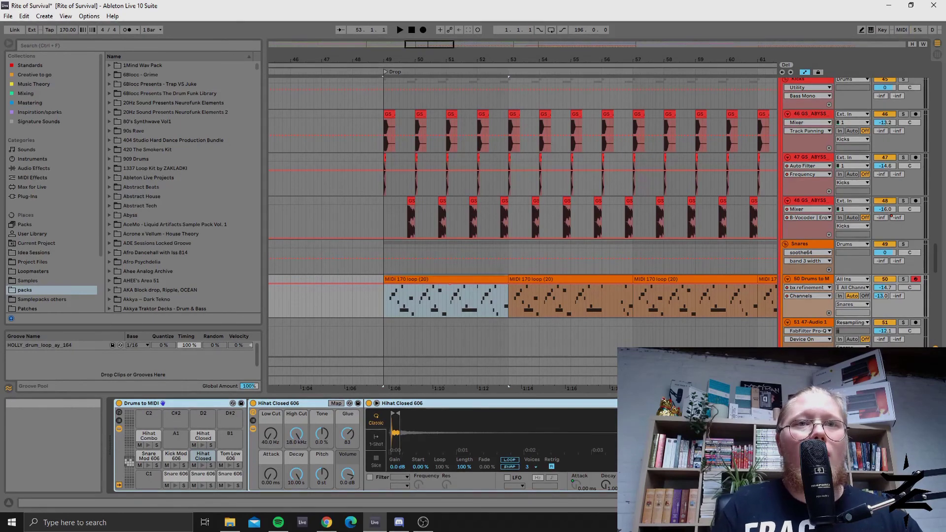
scroll(362, 446, "down", 8)
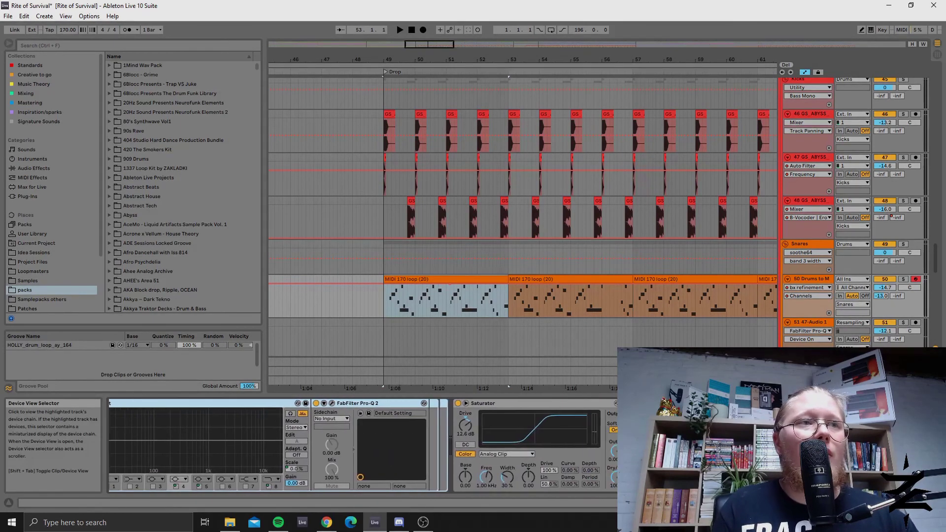
Step: Inspect the FabFilter Pro-Q 2 curve on track 50, close it, and highlight the Saturator and Erosion devices after it
scroll(188, 403, "down", 4)
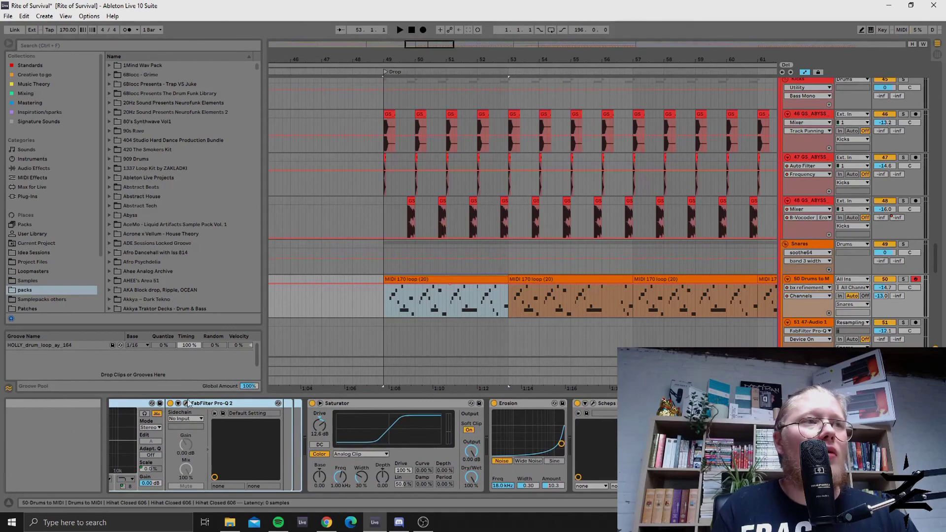
left_click(186, 403)
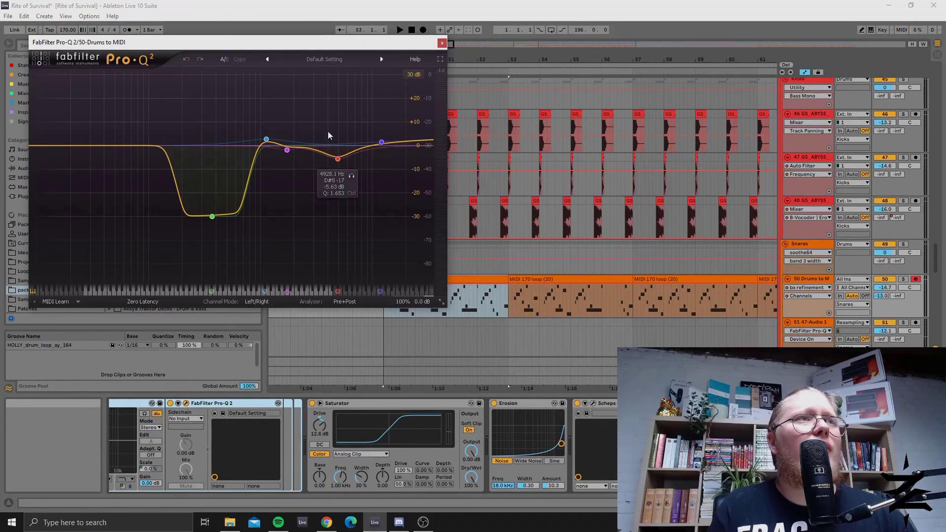
left_click(441, 43)
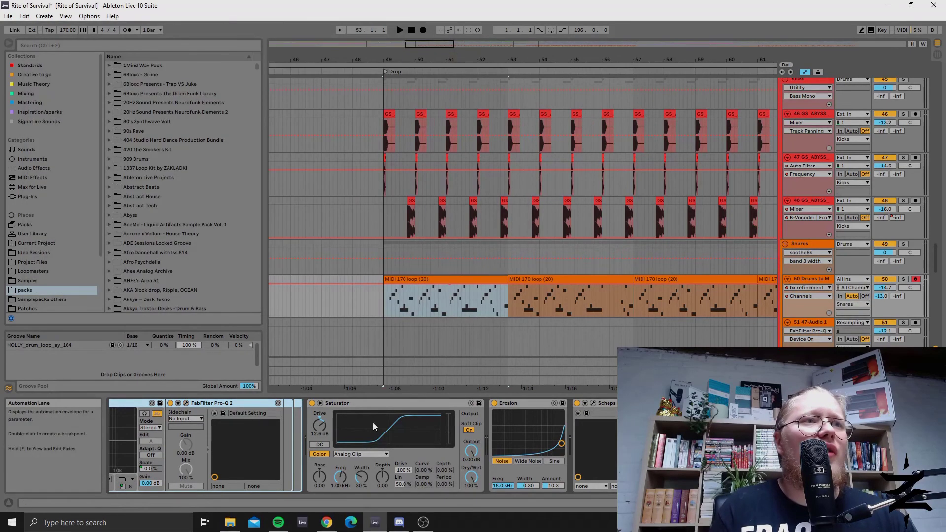
left_click(380, 401)
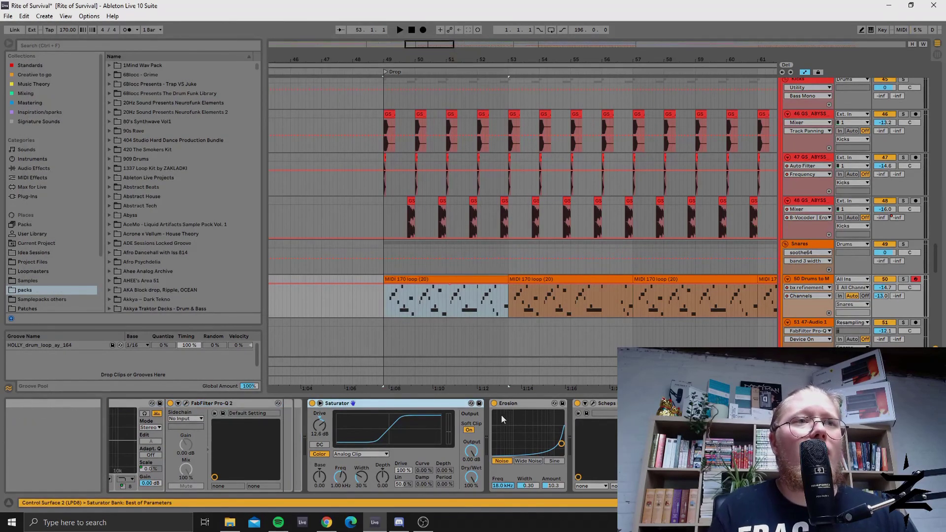
left_click(524, 403)
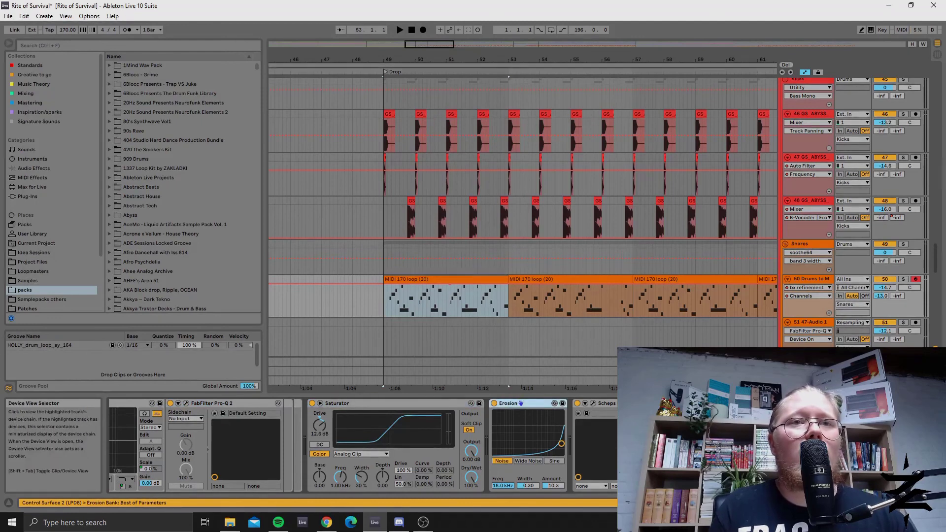
Step: Open Scheps Parallel Particles in track 50's device chain, look over its settings, and close the plug-in
left_click_drag(877, 502, 882, 502)
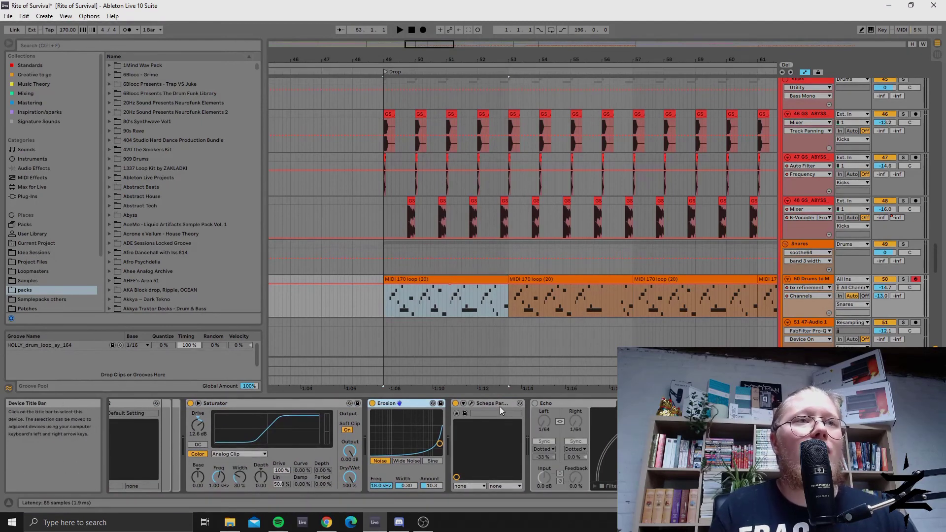
left_click(499, 406)
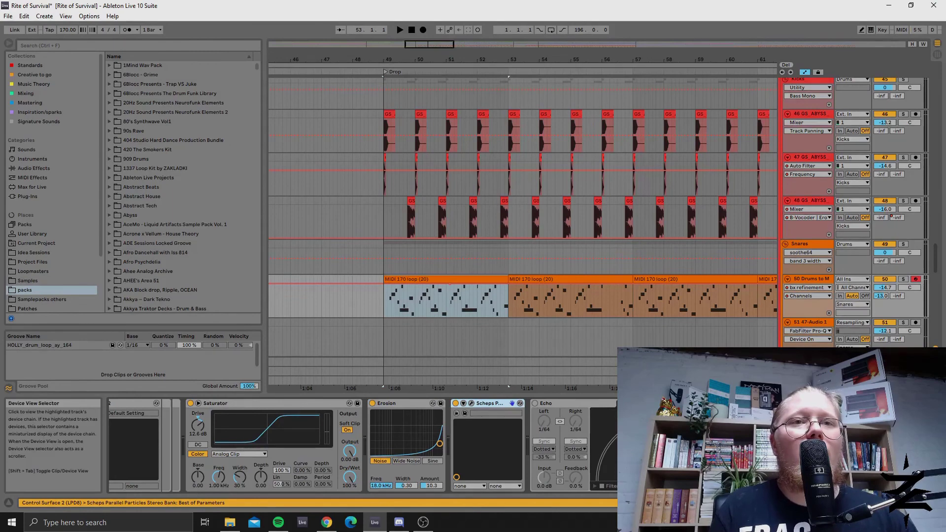
left_click(471, 403)
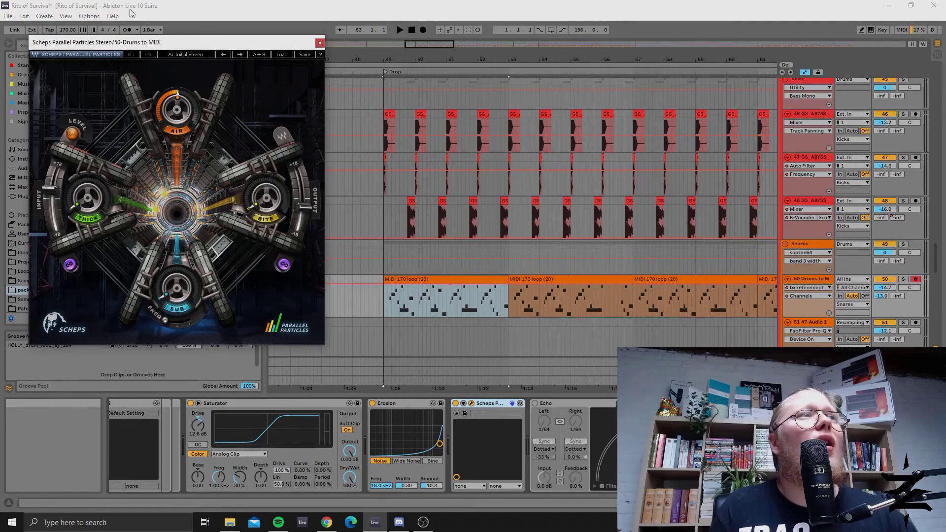
left_click(320, 44)
Step: Examine the bx_refinement damping, saturation and presence settings on track 50 and close the plug-in
scroll(362, 446, "down", 6)
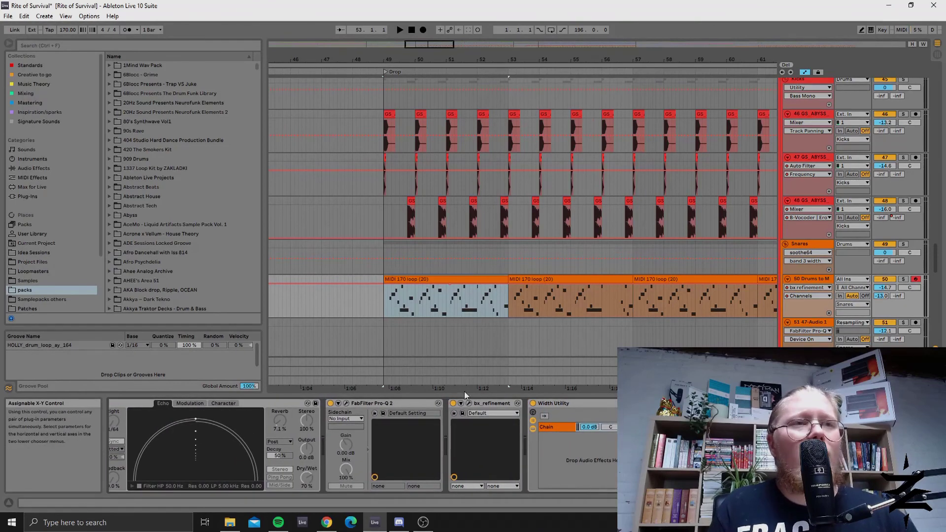
left_click(469, 403)
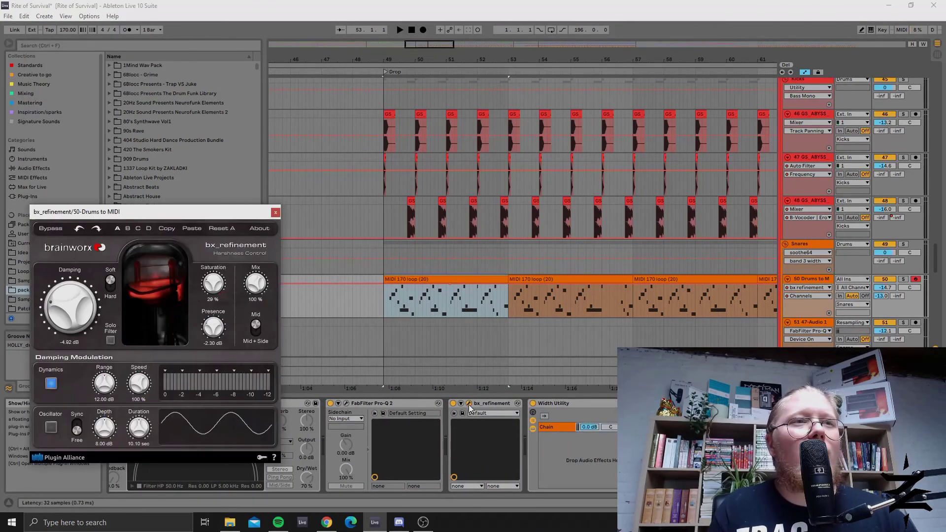
left_click_drag(127, 210, 199, 202)
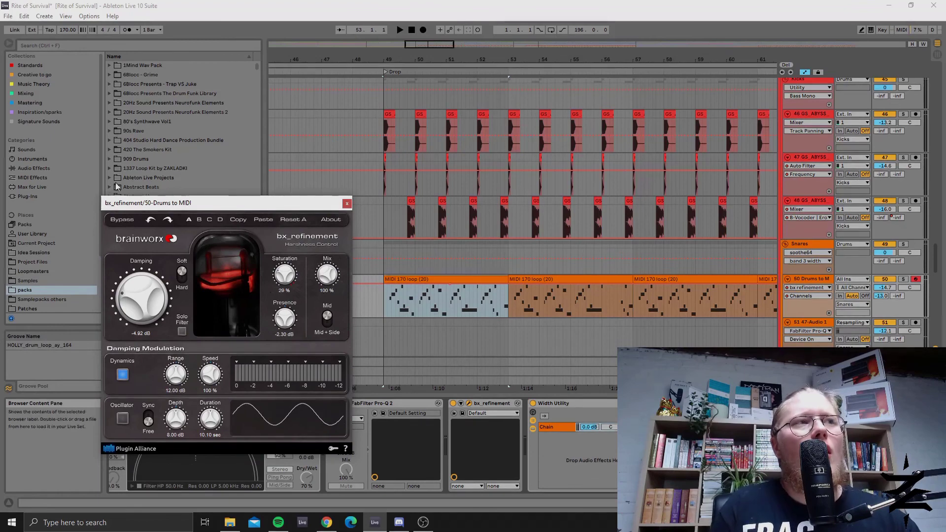
left_click(349, 204)
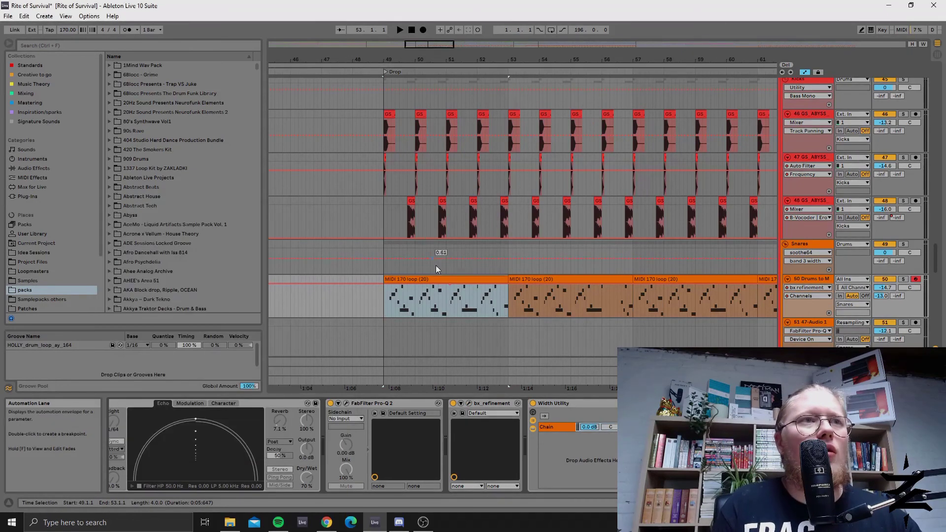
Step: Locate the 170 loop (20) audio clips in the Breaks group and audition track 56 in solo from bar 57
scroll(405, 291, "down", 3)
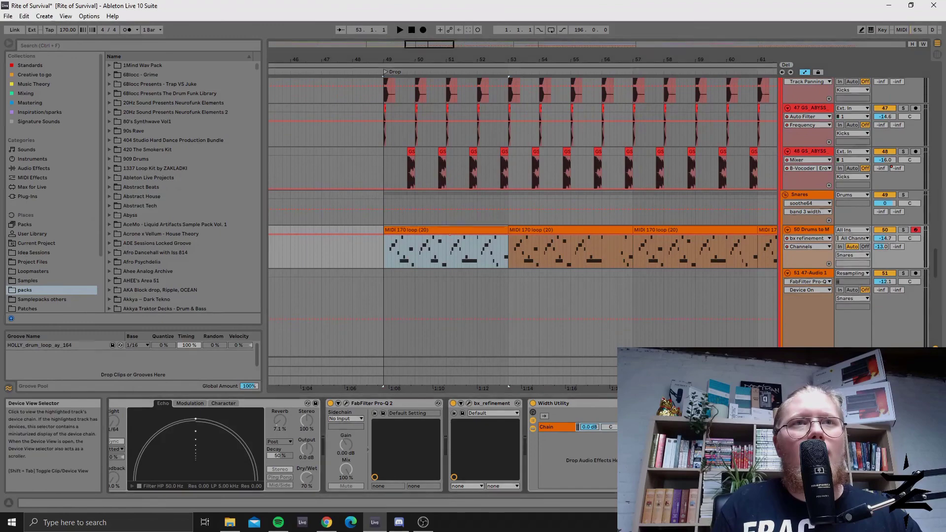
scroll(692, 235, "down", 5)
scroll(602, 203, "up", 8)
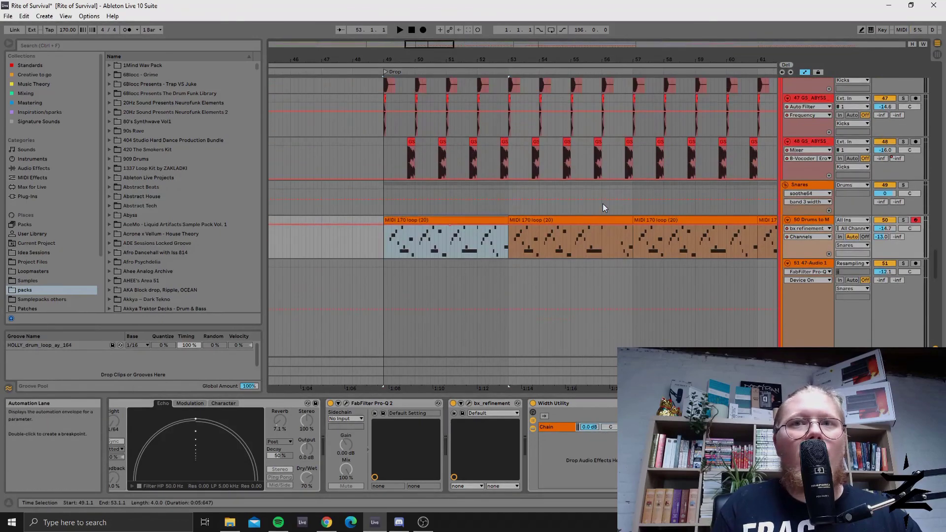
scroll(556, 206, "down", 5)
scroll(454, 228, "up", 7)
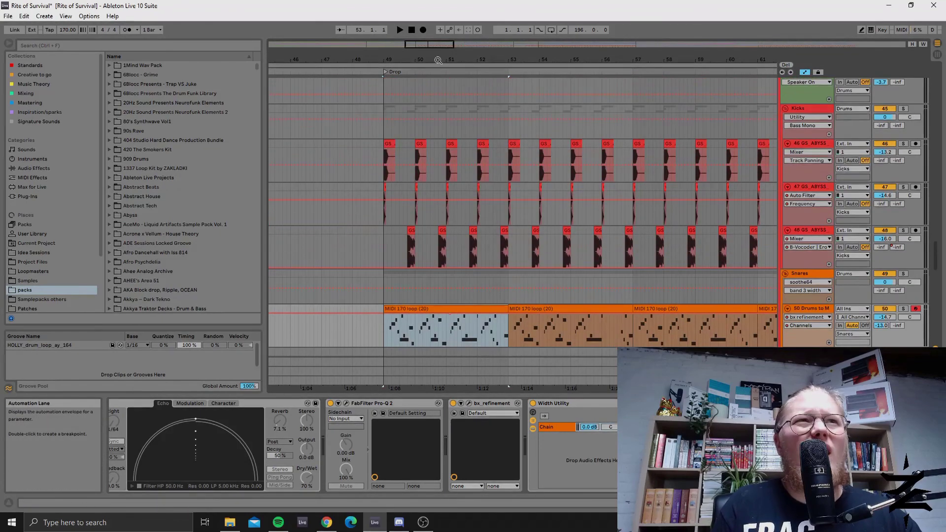
scroll(454, 167, "down", 10)
scroll(454, 167, "down", 2)
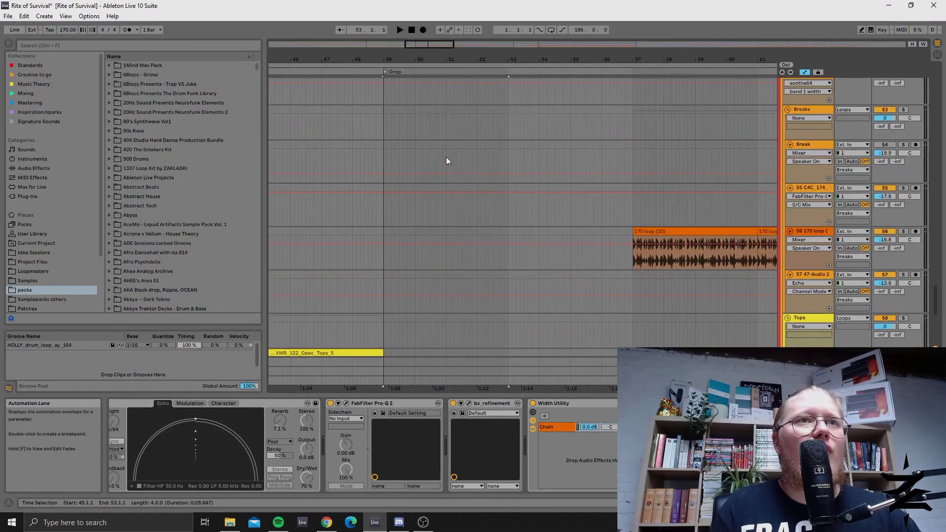
left_click_drag(430, 45, 449, 45)
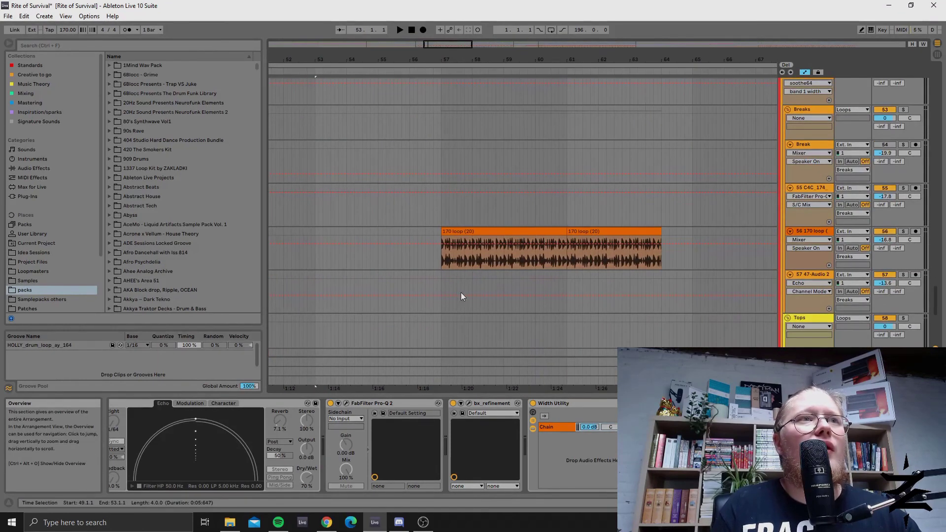
left_click(440, 264)
left_click(904, 231)
key("space")
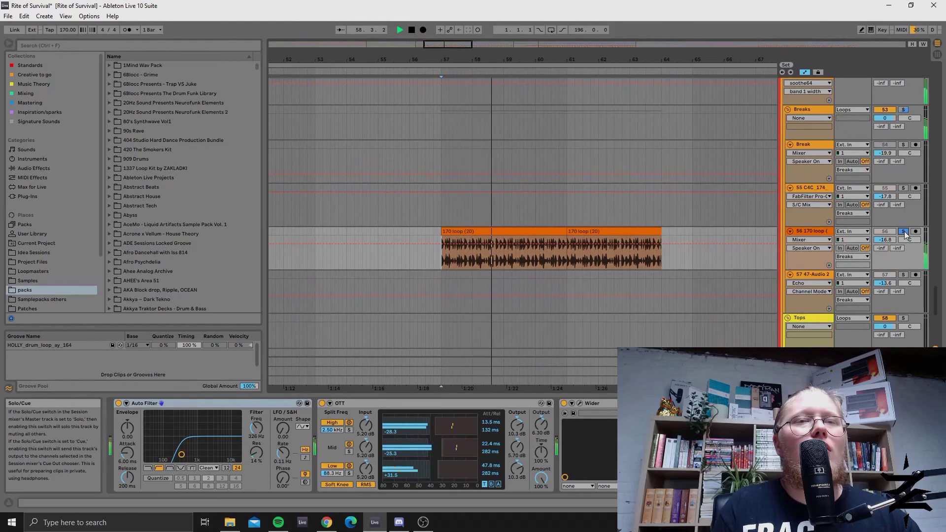
Step: Return to track 50 in the Snares group and play its MIDI 170 loop clips from the start of the Drop
scroll(492, 259, "up", 6)
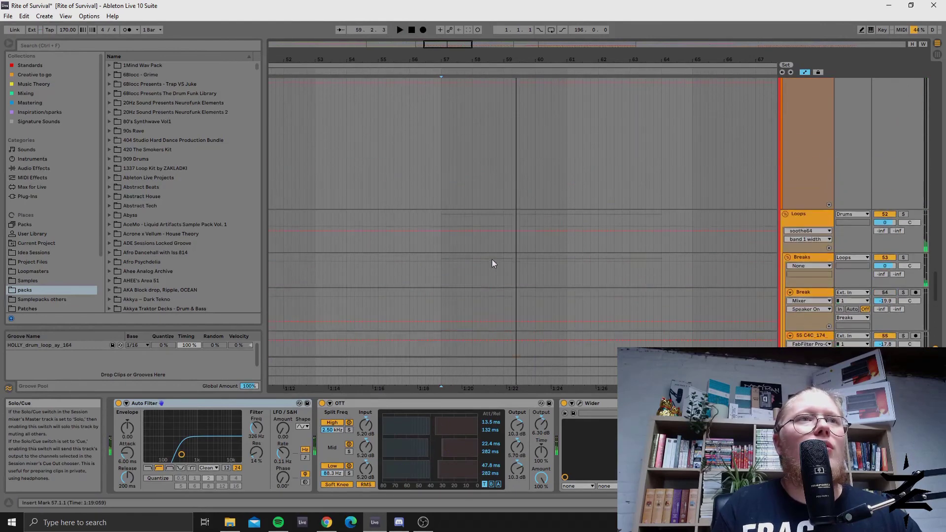
scroll(477, 271, "up", 1)
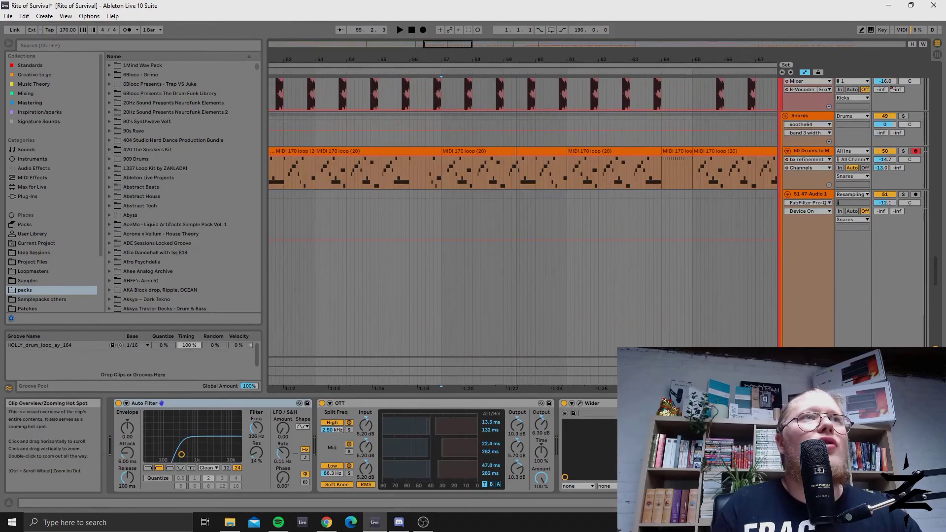
left_click_drag(480, 44, 481, 25)
left_click(325, 179)
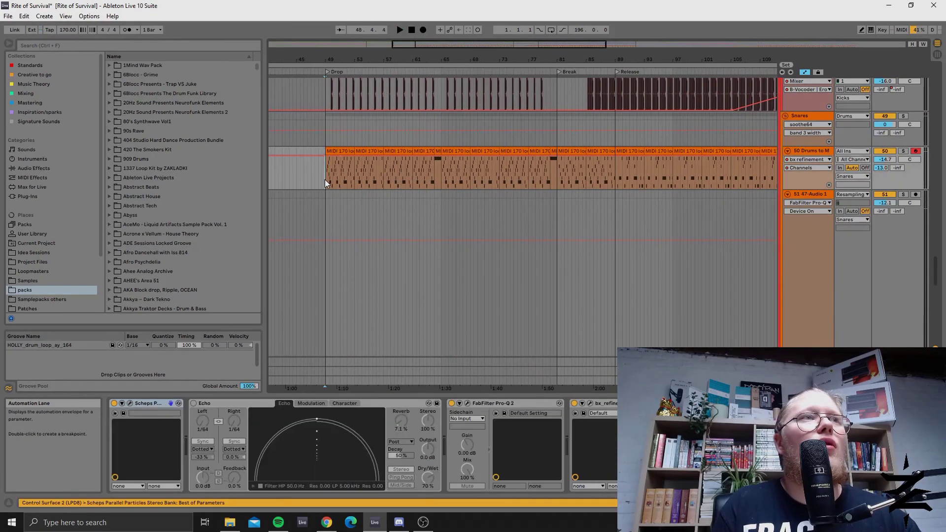
key("space")
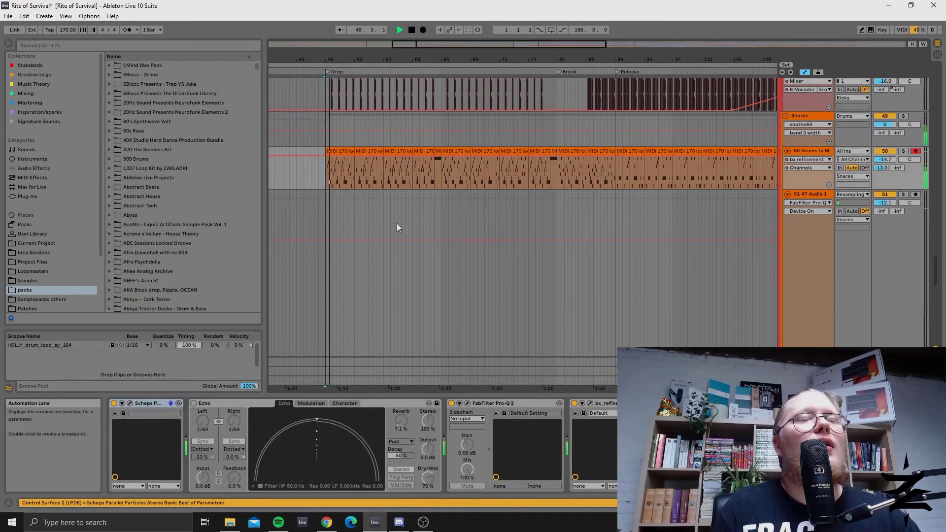
Step: Find bass track 18 during playback, stop at its first Drop clip at bar 49, and solo the track
scroll(433, 244, "up", 4)
scroll(447, 253, "up", 10)
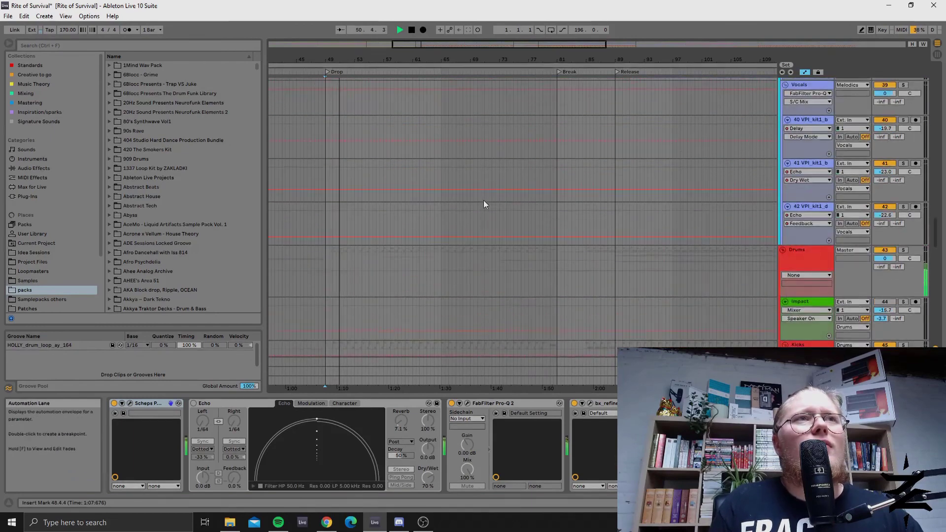
scroll(487, 206, "up", 4)
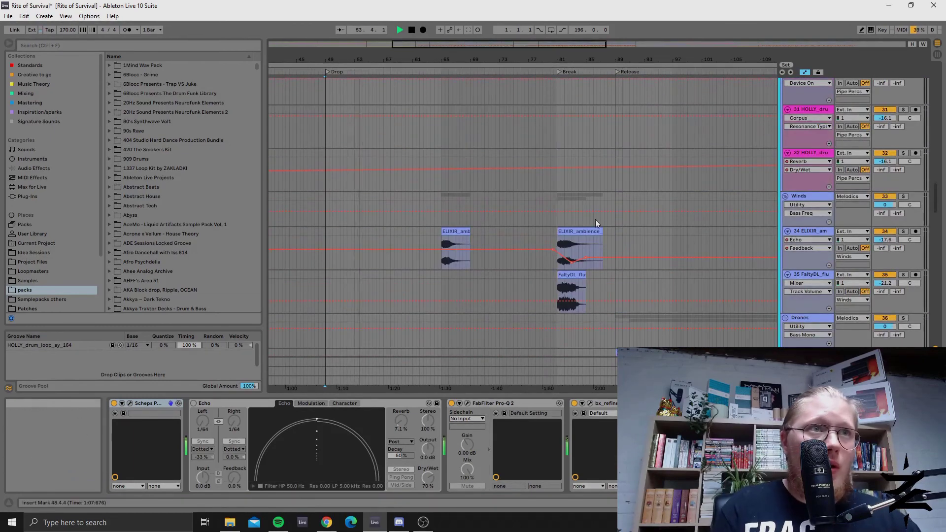
scroll(444, 241, "up", 2)
scroll(445, 242, "up", 14)
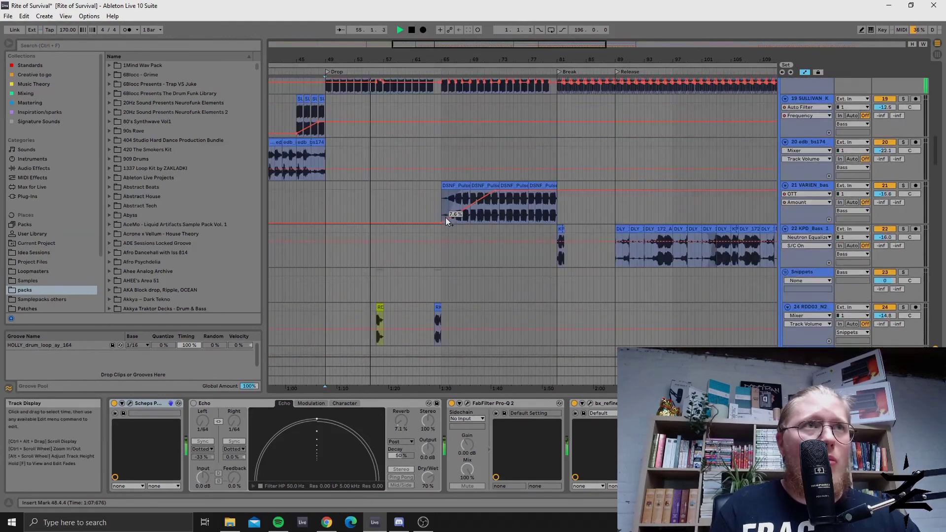
scroll(443, 217, "up", 2)
left_click_drag(485, 44, 384, 74)
key("space")
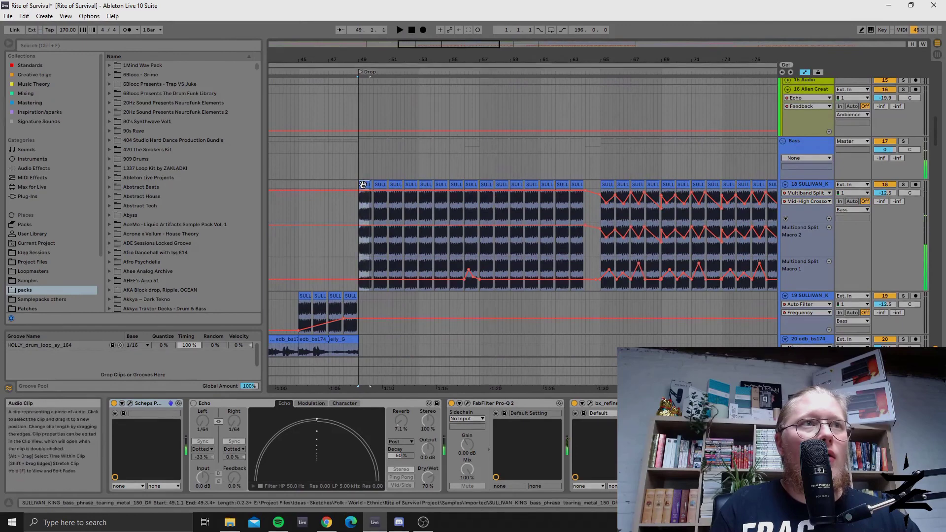
left_click(920, 188)
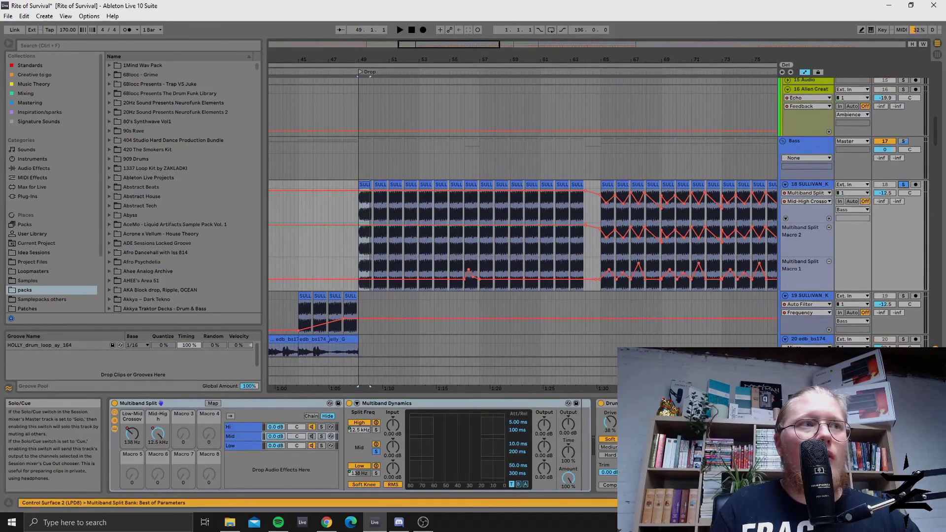
Step: Audition track 18's bass clip with the Multiband Split rack bypassed and reactivate the rack
left_click(129, 402)
left_click(118, 403)
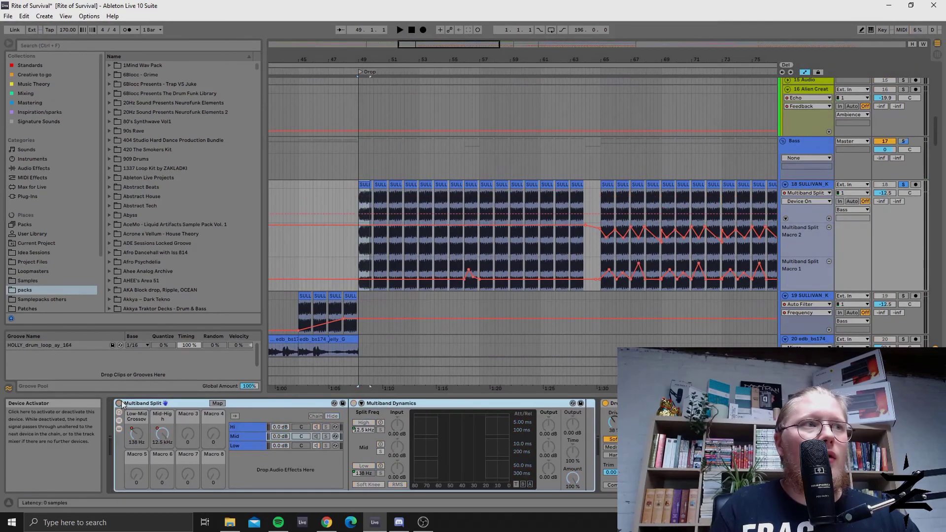
key("space")
left_click(119, 403)
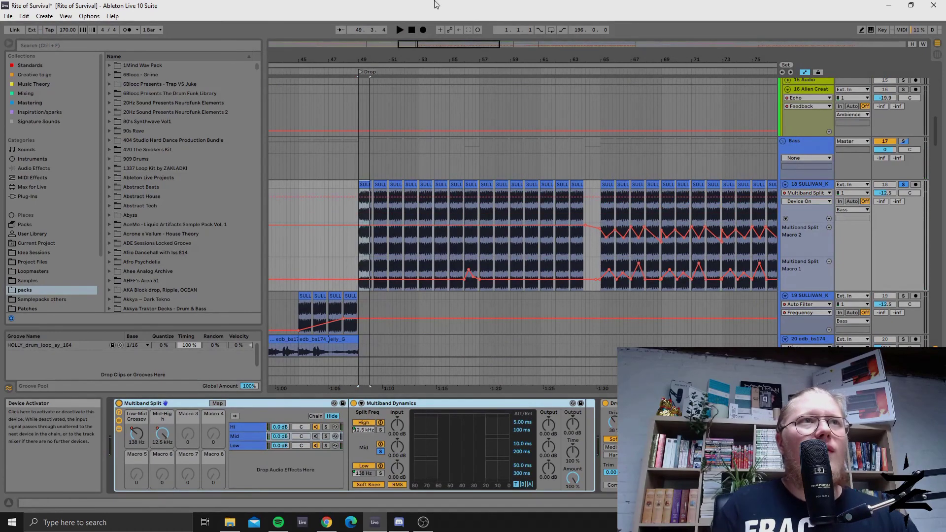
Step: Show the Mid chain of track 18's Multiband Split and play the bass from bar 49 with the rack active
mouse_move(448, 44)
left_mouse_down()
mouse_move(429, 61)
mouse_move(442, 72)
mouse_move(444, 46)
left_mouse_up()
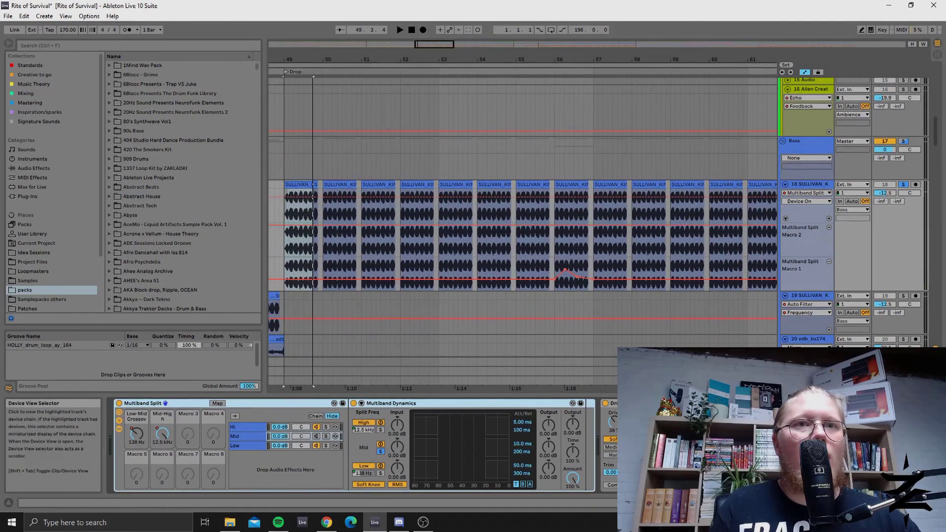
left_click(241, 439)
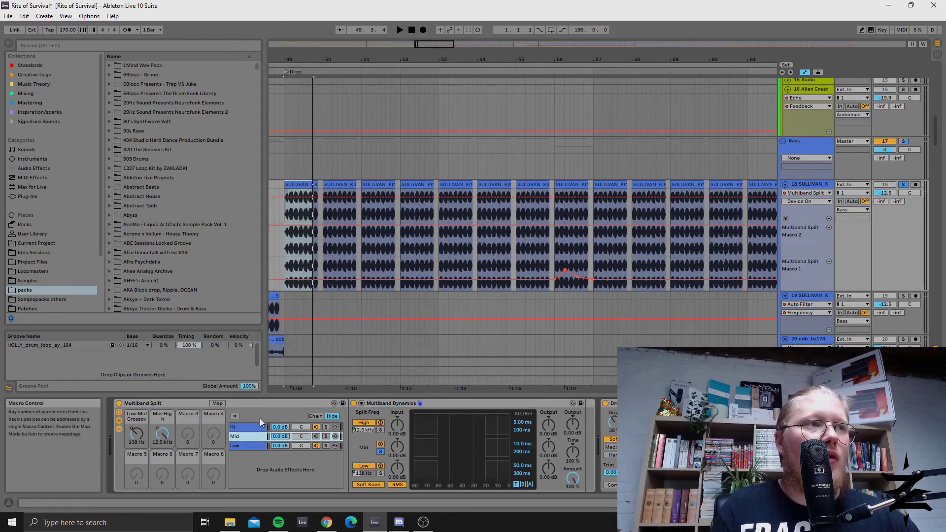
left_click(282, 214)
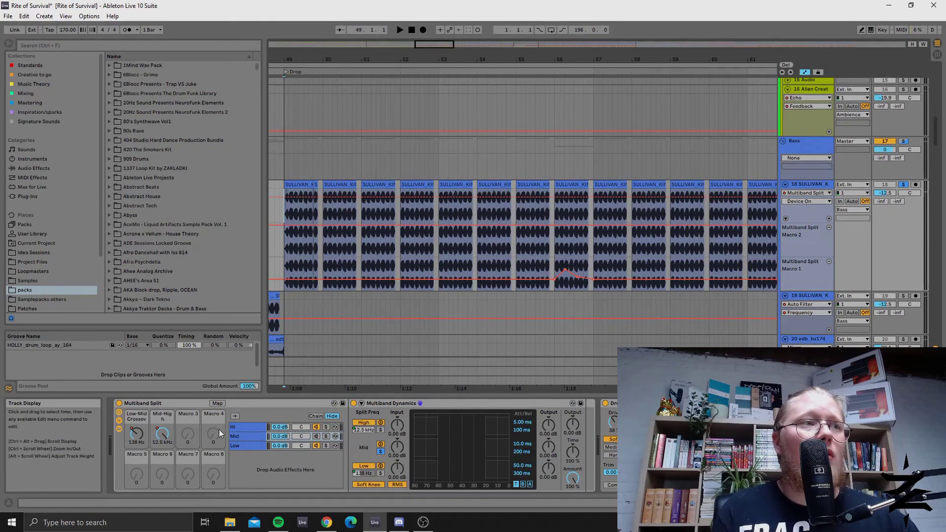
key("space")
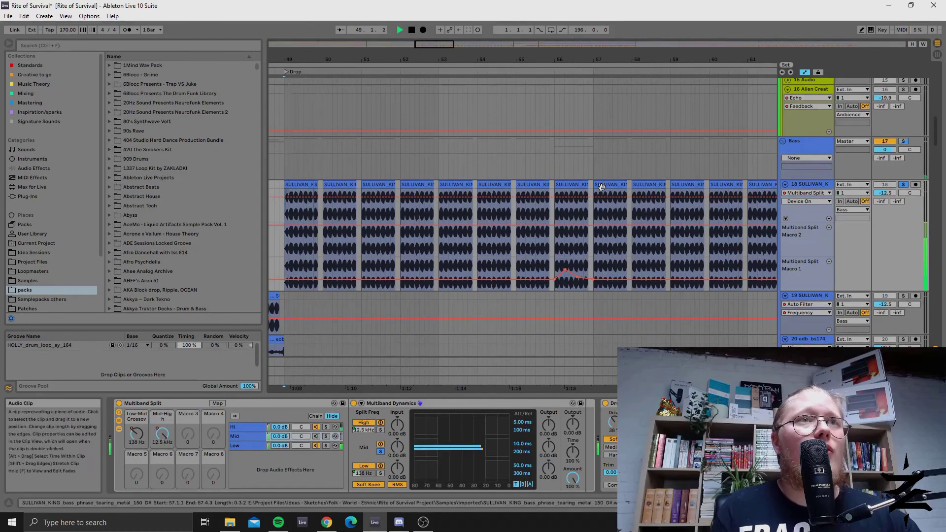
scroll(407, 158, "down", 5)
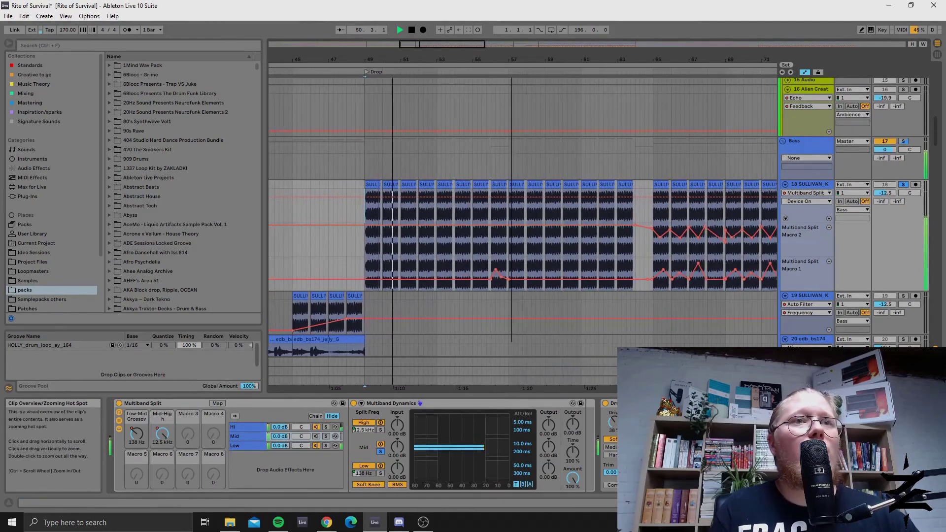
key("space")
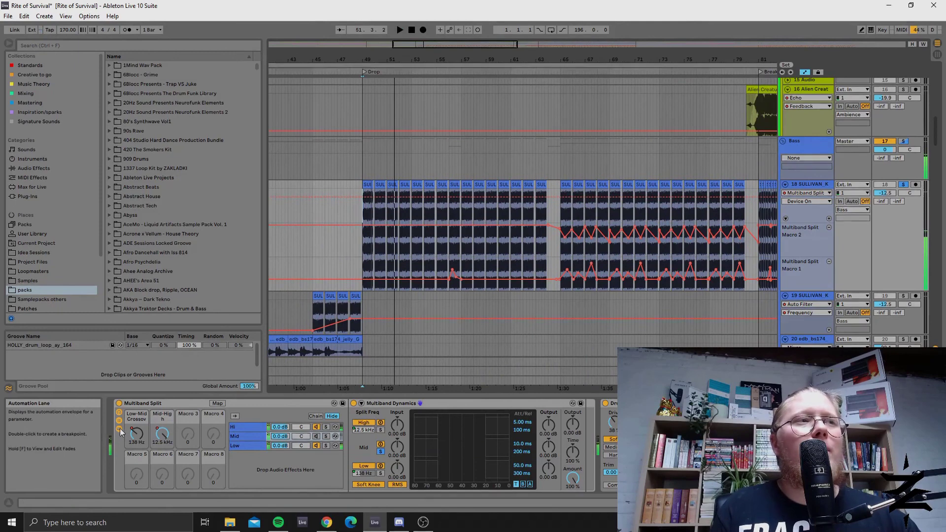
Step: Look along track 18's device chain from Multiband Split through Drum Buss, Erosion and Old Compressor to Width Utility and Wider
left_click(141, 403)
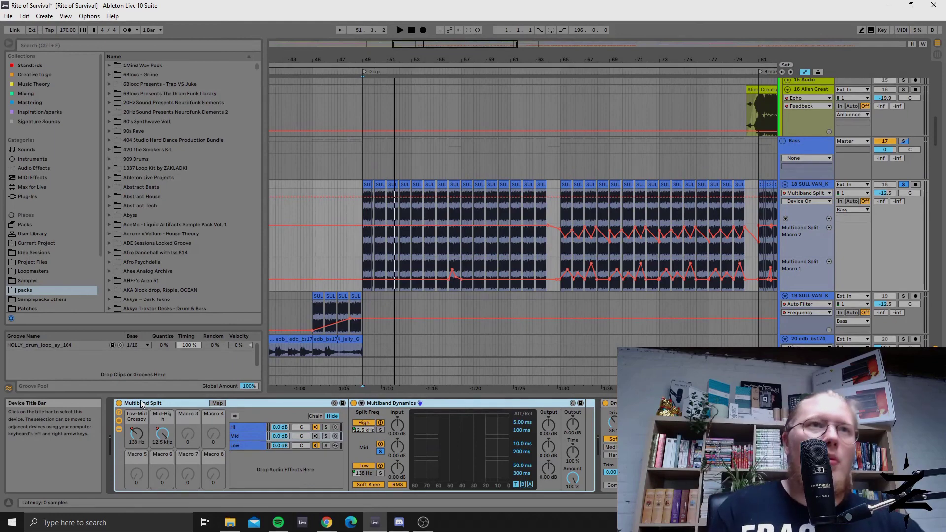
mouse_move(454, 45)
left_mouse_down()
mouse_move(520, 46)
mouse_move(462, 45)
left_mouse_up()
left_click_drag(493, 59, 520, 60)
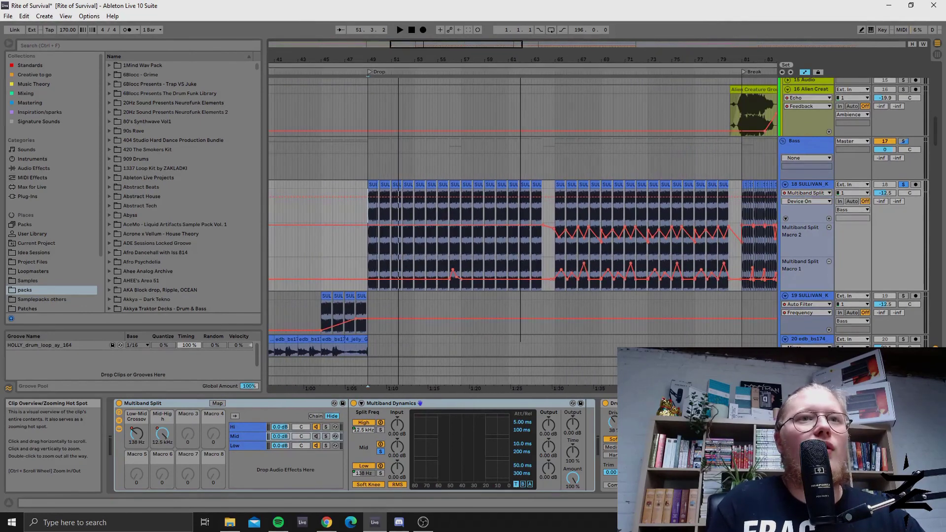
left_click(673, 445)
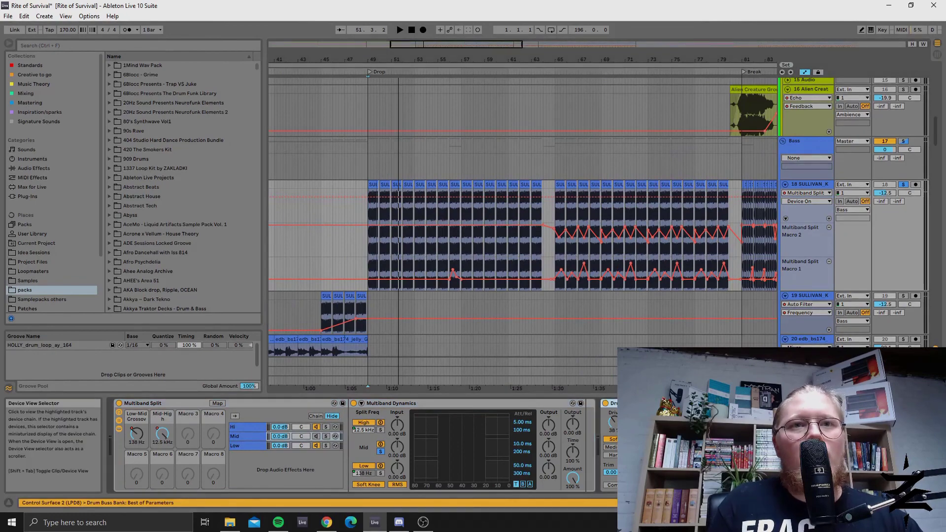
left_click_drag(847, 503, 867, 503)
left_click(472, 405)
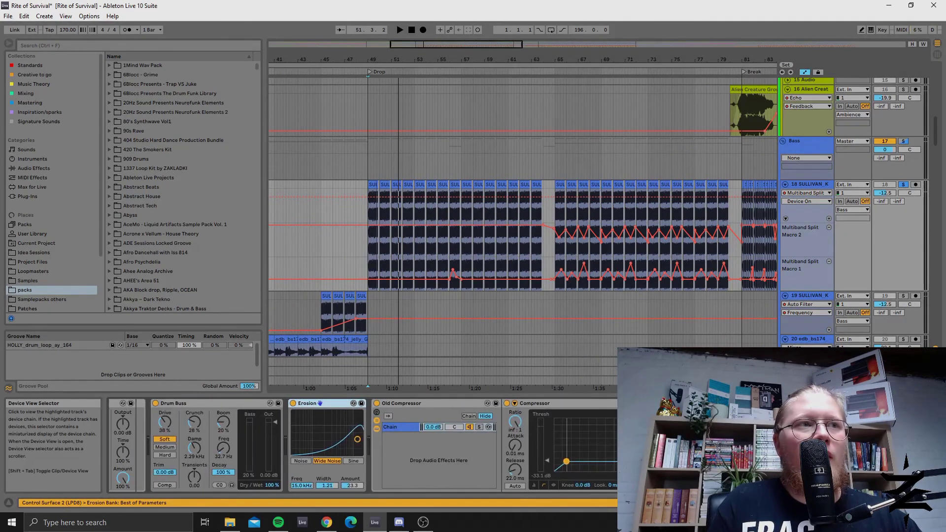
scroll(320, 403, "right", 5)
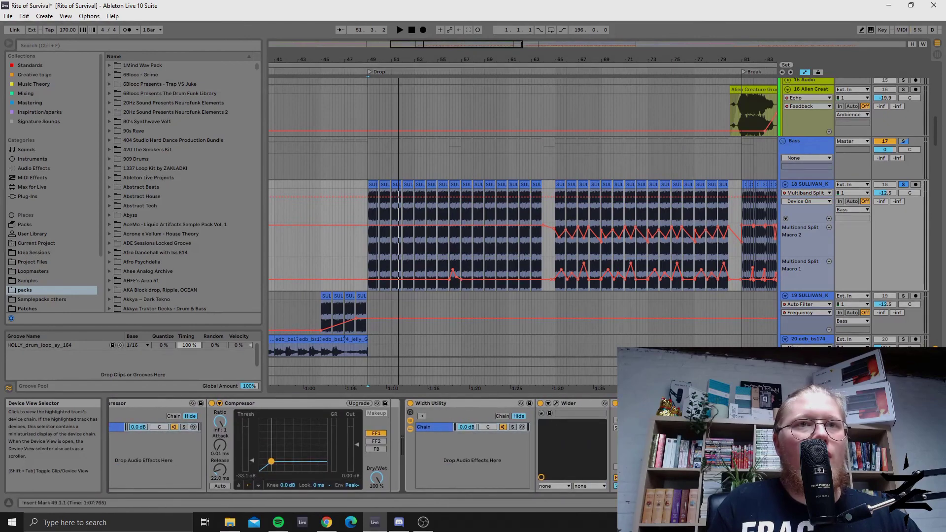
Step: Show the Neutron Equalizer of track 18 with its masking view against Reecy Bass, and close the plug-in window
scroll(635, 229, "down", 3)
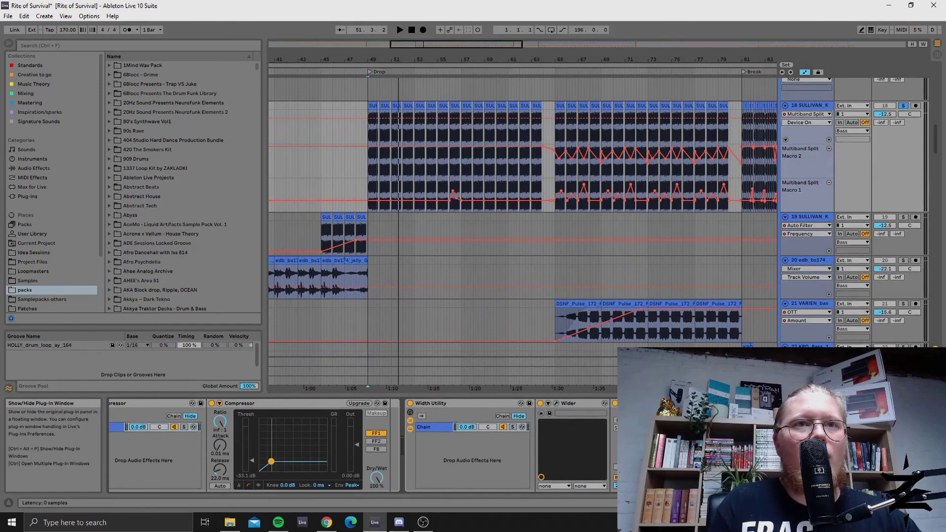
key("ctrl+alt+p")
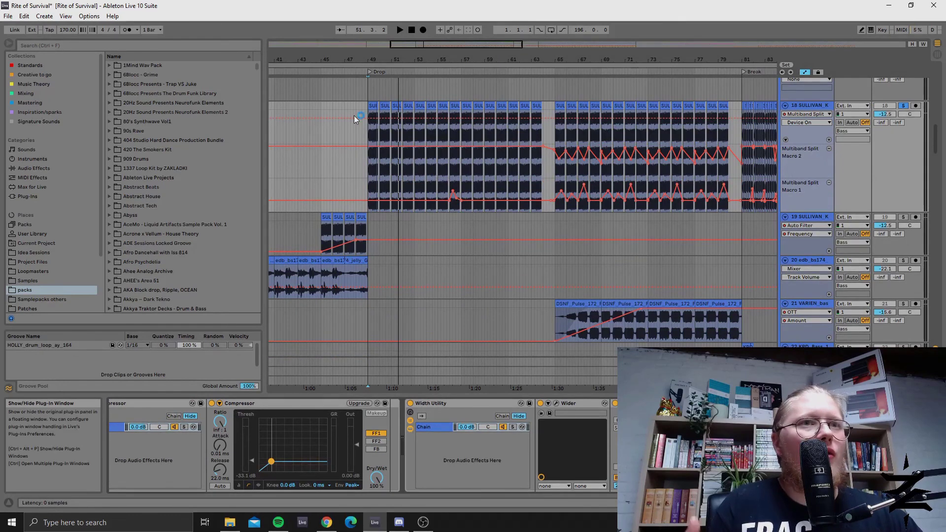
left_click_drag(246, 236, 396, 204)
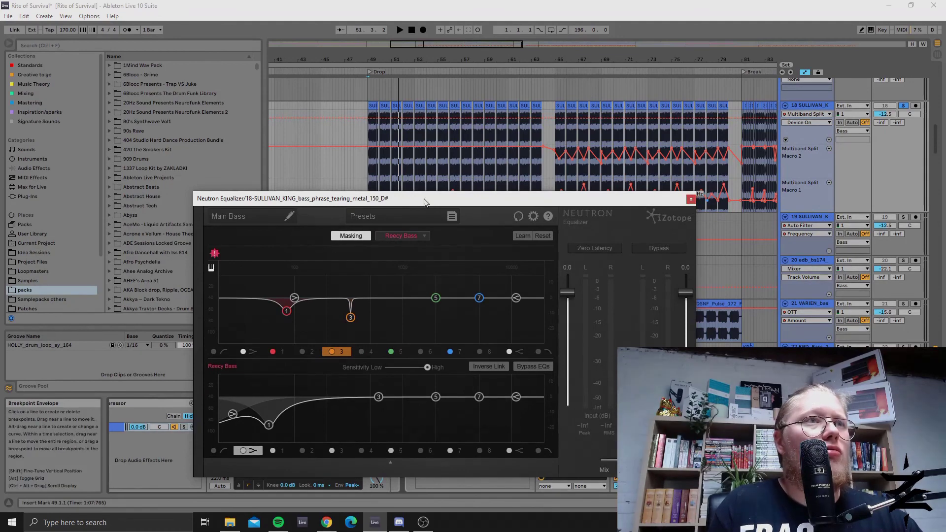
left_click(690, 199)
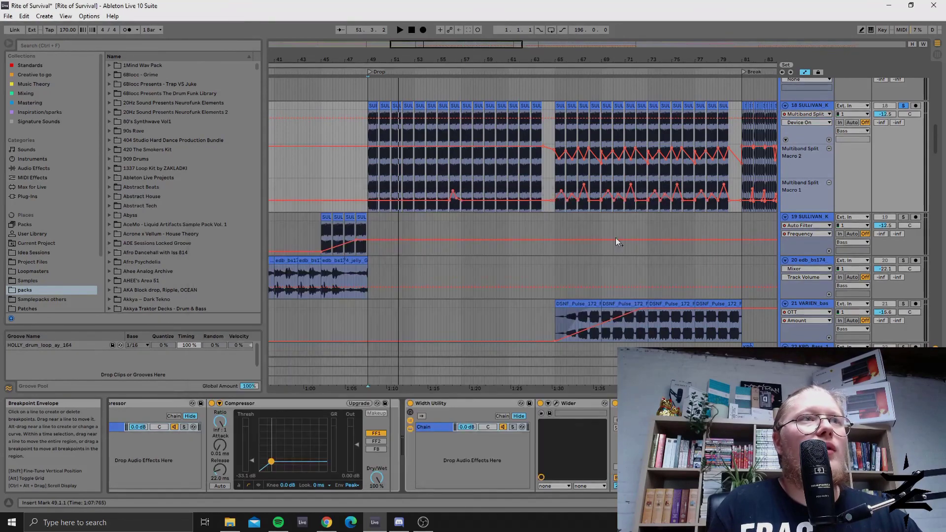
Step: Look through the tracks below the bass down to the drums and return to track 21's DSNF Pulse clips before the Break
scroll(548, 311, "down", 2)
scroll(548, 311, "up", 3)
scroll(545, 244, "down", 10)
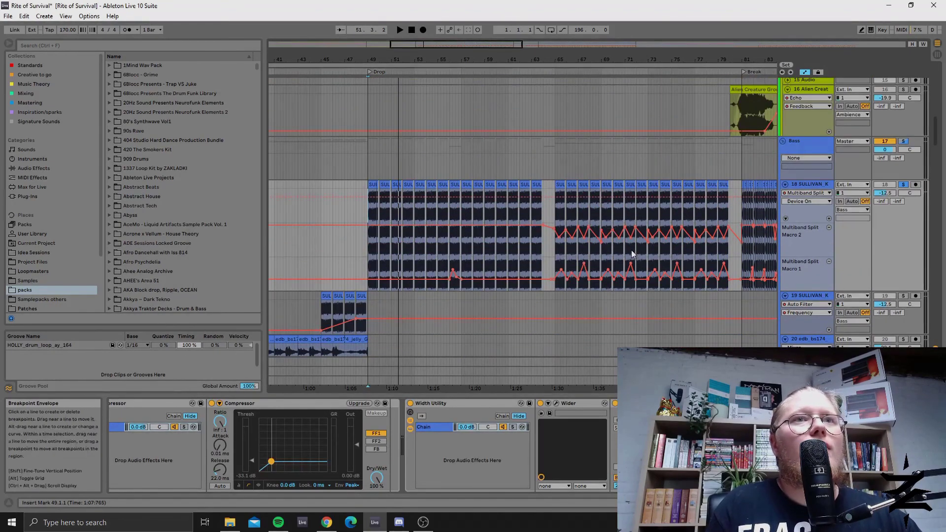
scroll(625, 251, "down", 12)
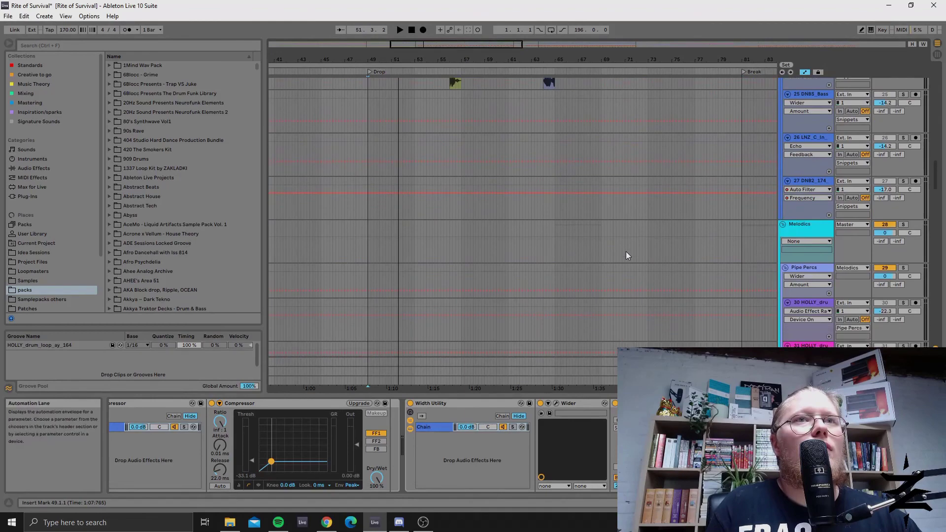
scroll(628, 261, "down", 3)
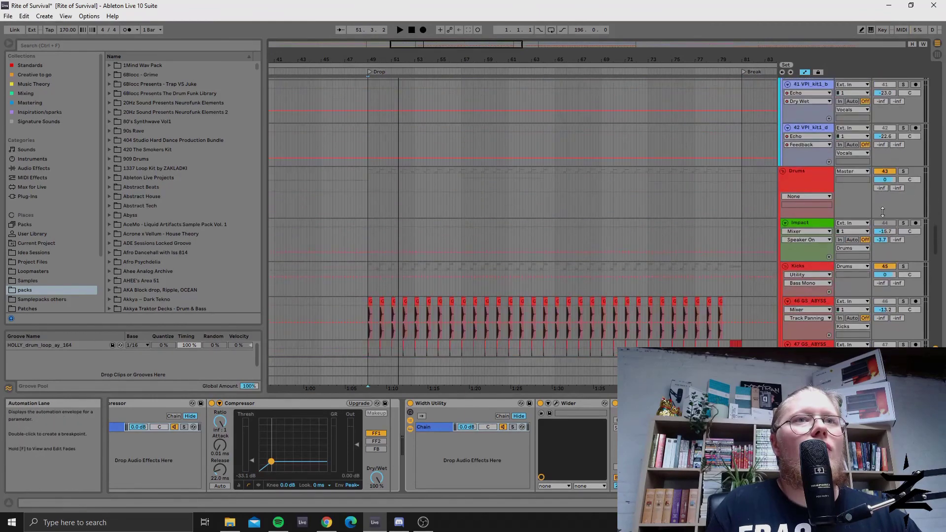
left_click_drag(935, 248, 936, 143)
left_click_drag(431, 58, 291, 40)
scroll(392, 276, "down", 5)
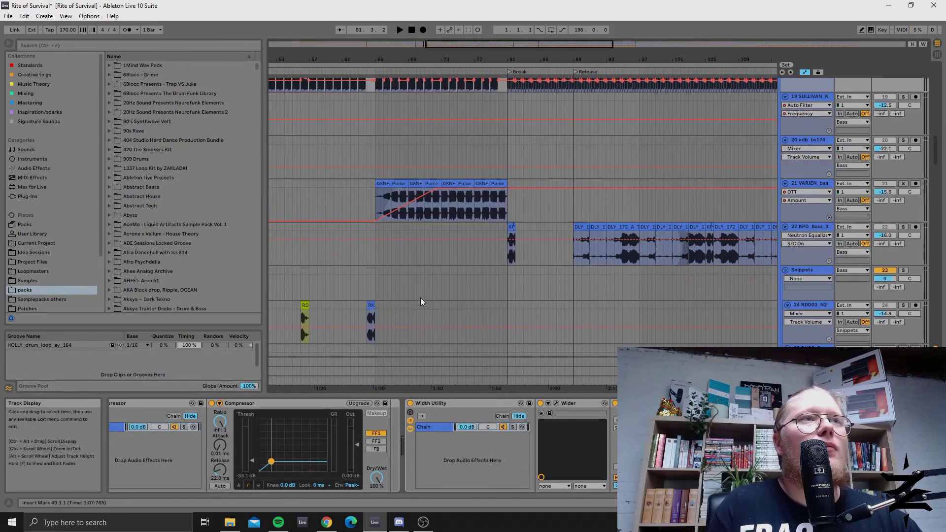
left_click_drag(541, 60, 472, 186)
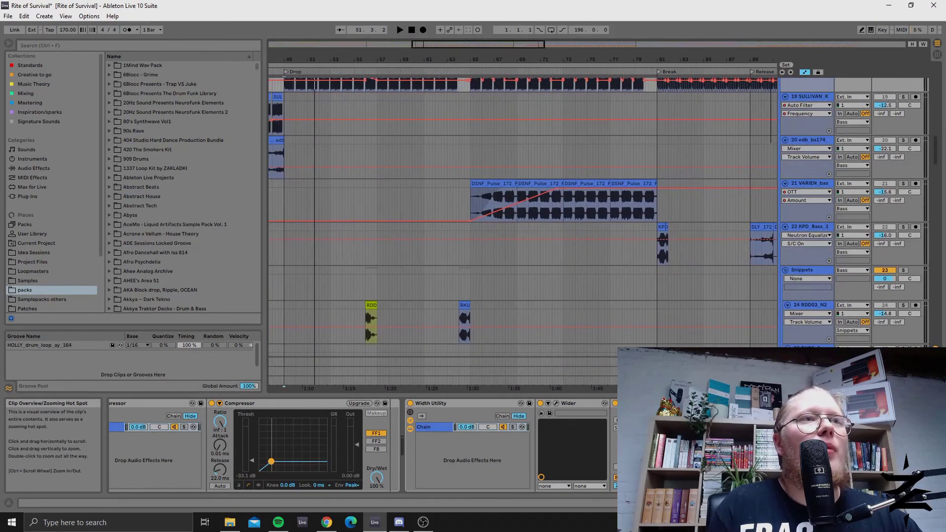
Step: Play track 21's DSNF Pulse clips soloed, bring the other tracks back in and stop playback
left_click(489, 200)
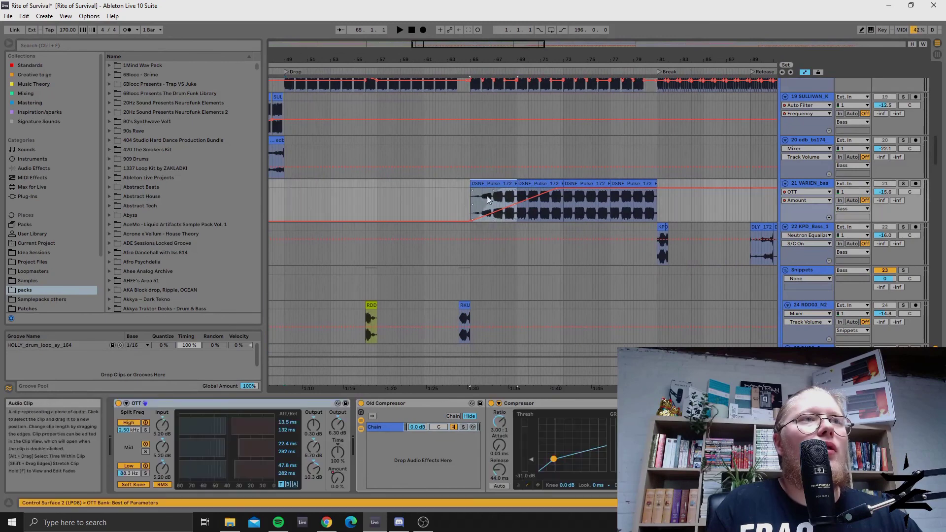
left_click(903, 183)
key("space")
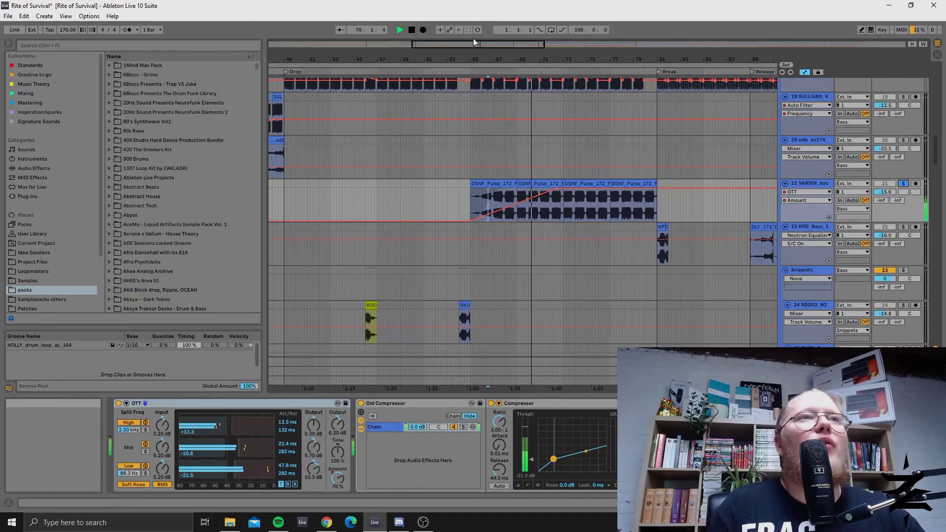
left_click(903, 184)
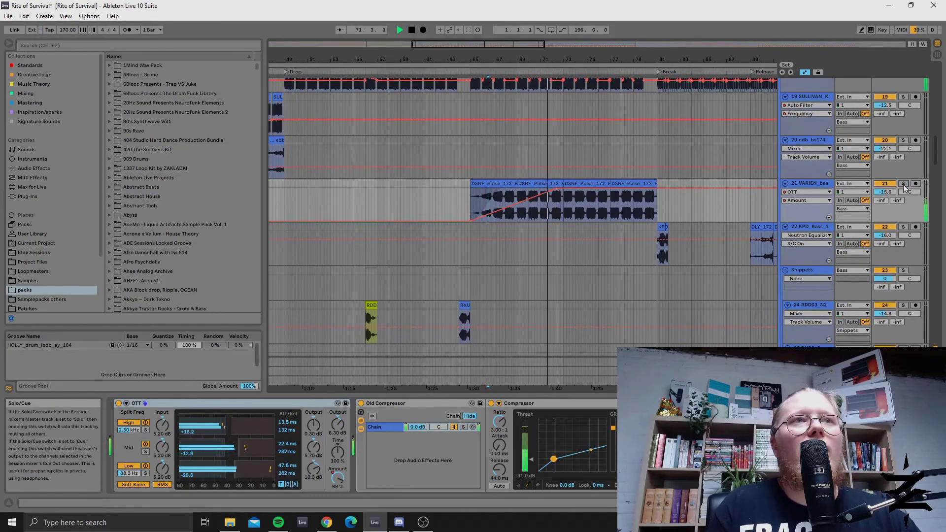
key("space")
key("alt+Tab")
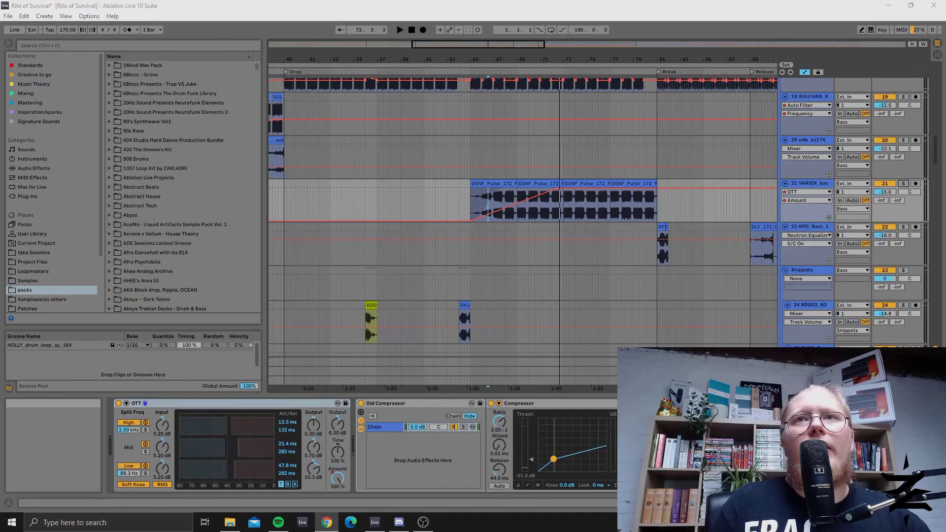
Step: Find the Alien Creature Growls clip on track 16 at the Break and play it soloed from bar 81
scroll(612, 217, "up", 3)
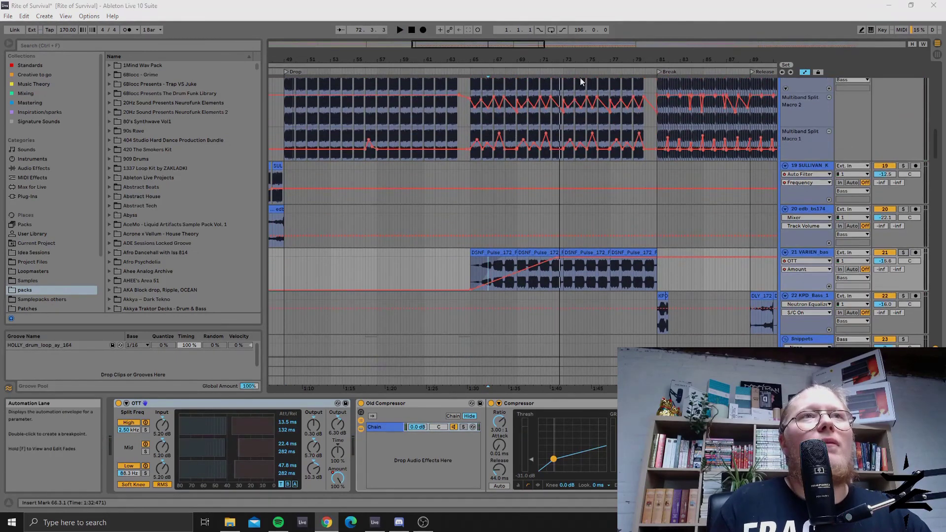
scroll(612, 217, "right", 5)
scroll(499, 298, "down", 2)
scroll(452, 300, "up", 8)
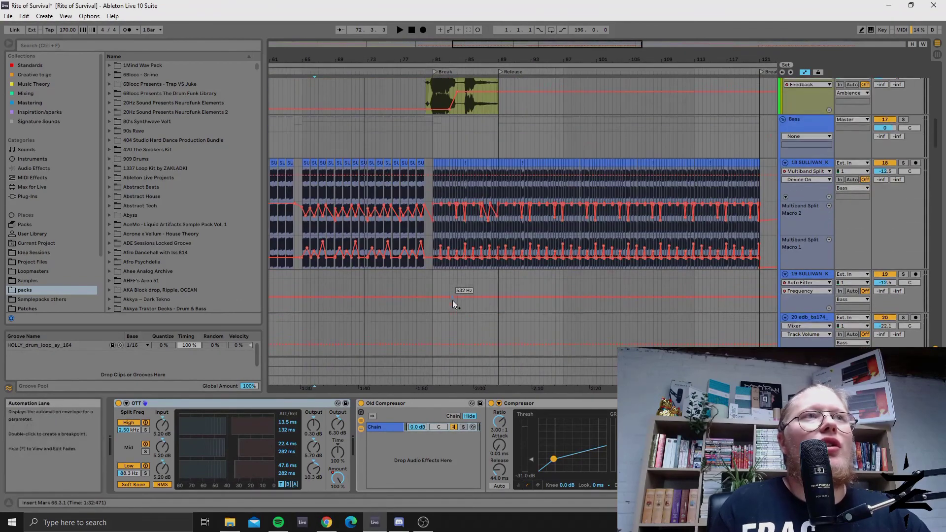
left_click(430, 134)
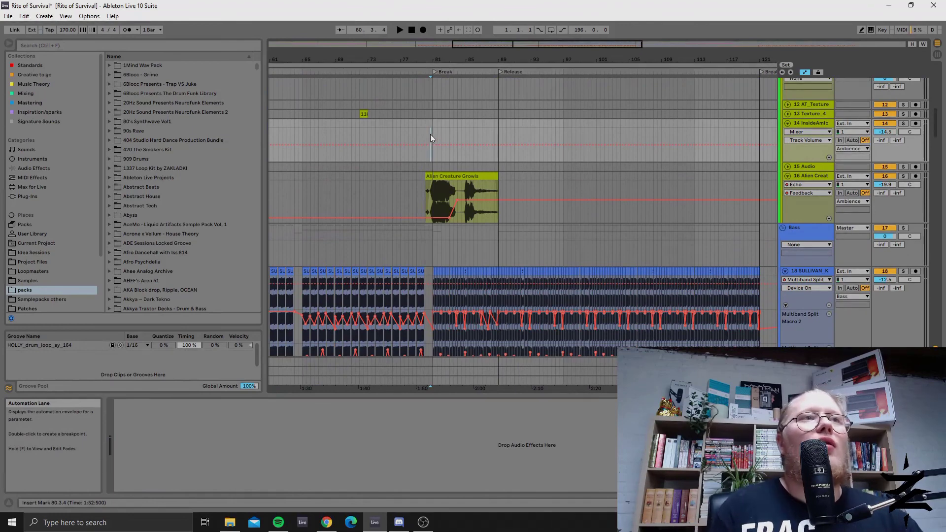
left_click(433, 193)
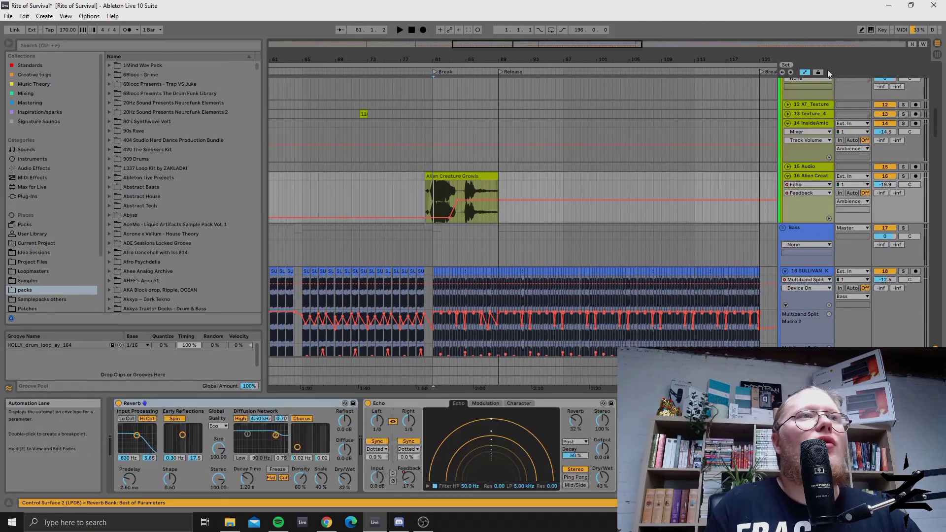
left_click(903, 176)
key("space")
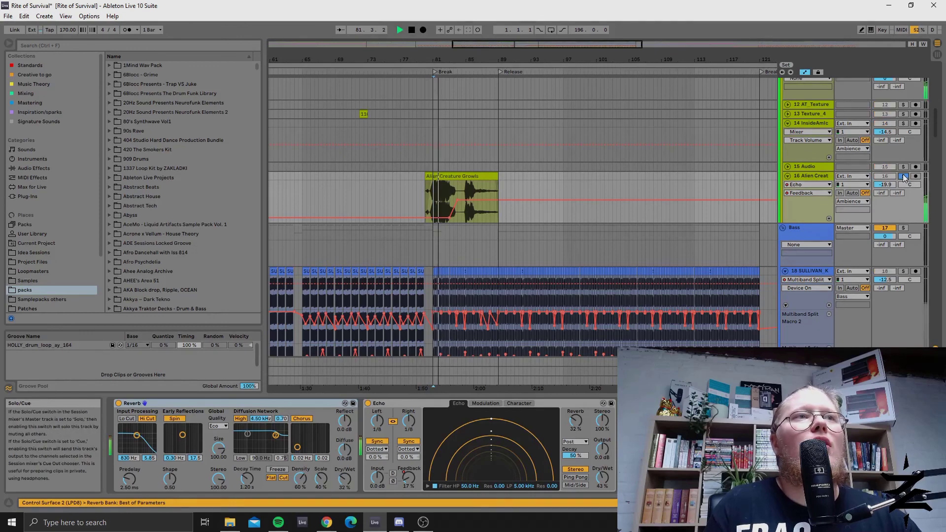
key("space")
left_click(902, 176)
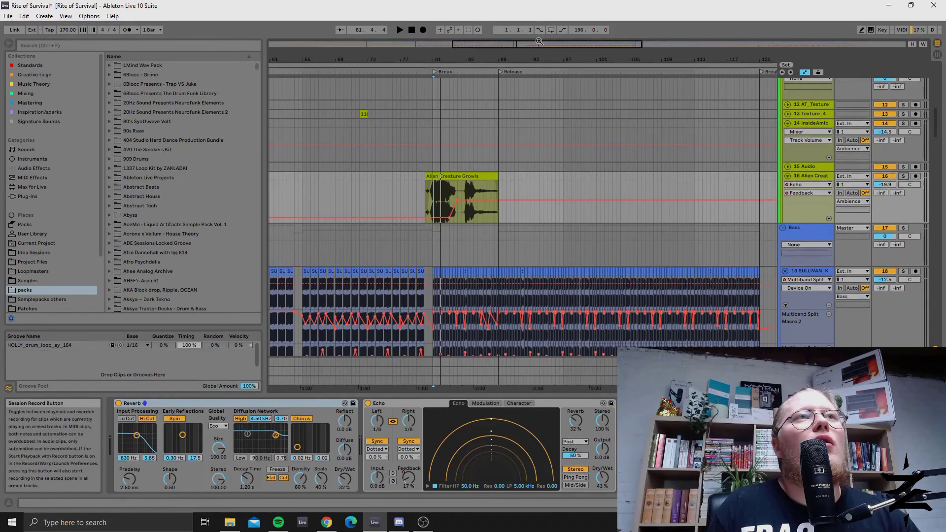
Step: Play the full arrangement from the start of the Break at bar 81
left_click_drag(475, 44, 419, 168)
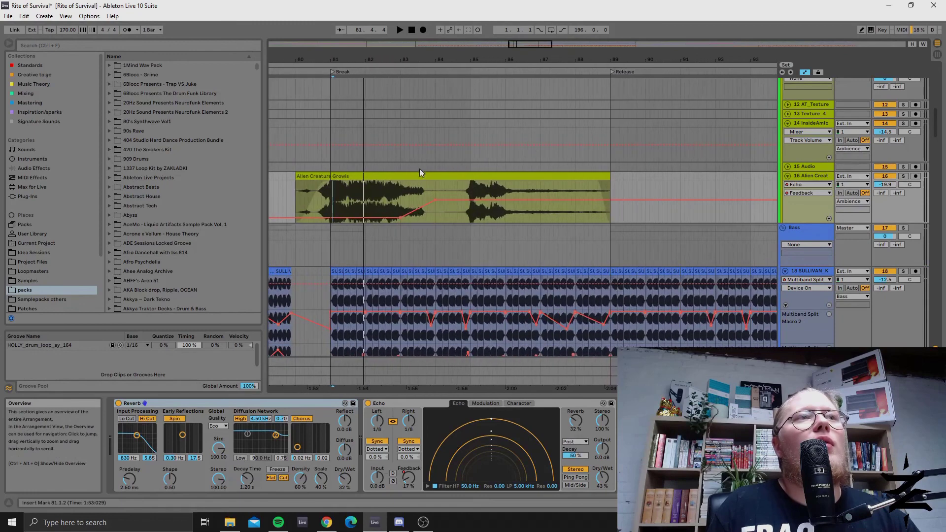
left_click(330, 202)
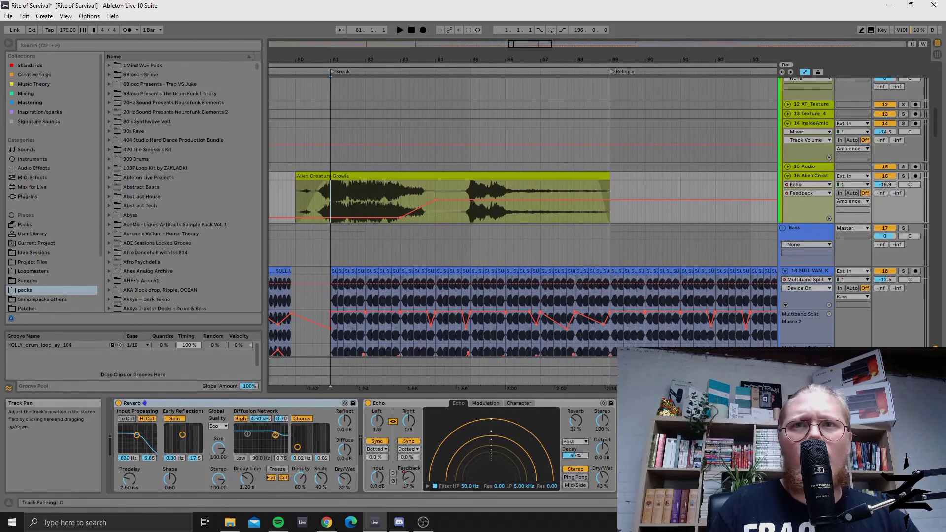
scroll(657, 171, "down", 2)
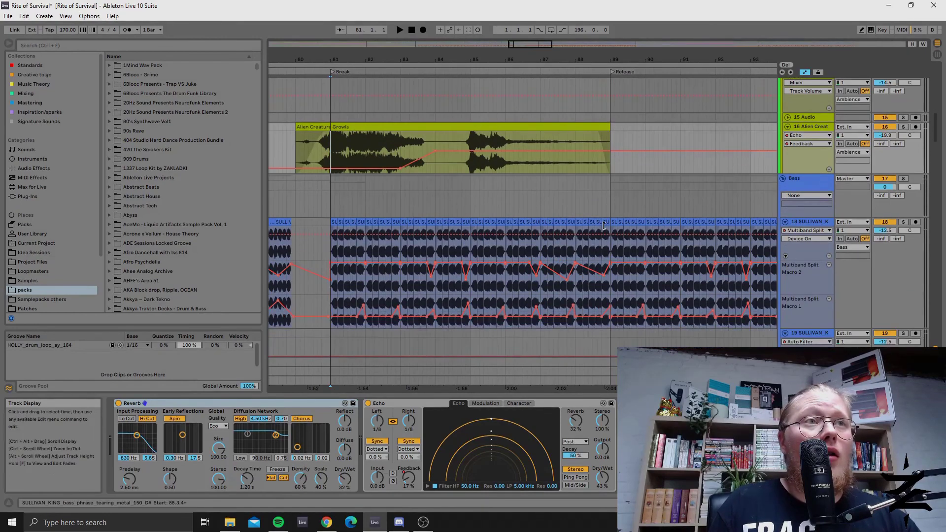
scroll(575, 211, "up", 2)
left_click_drag(541, 44, 523, 15)
key("space")
Step: Solo bass track 22 and play its DLY clips from the start of the Release
scroll(530, 276, "down", 10)
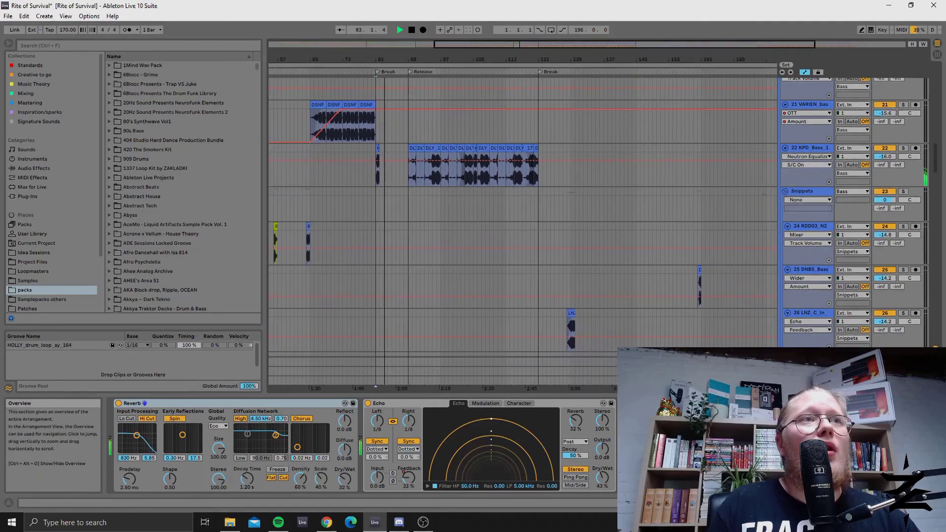
left_click(409, 180)
key("space")
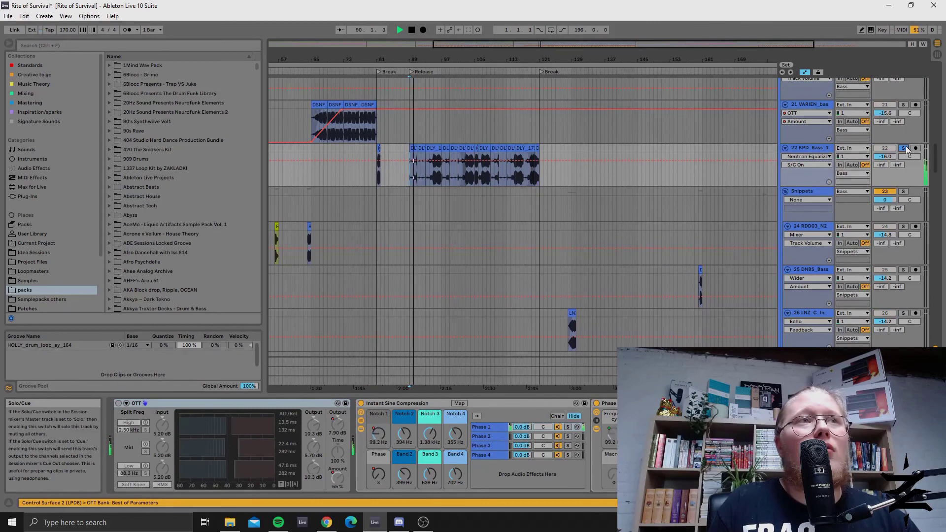
Step: Audition the Drones tracks in solo: Zebra2 with its devices shown, and track 38's string twang from around its second clip
scroll(524, 251, "down", 6)
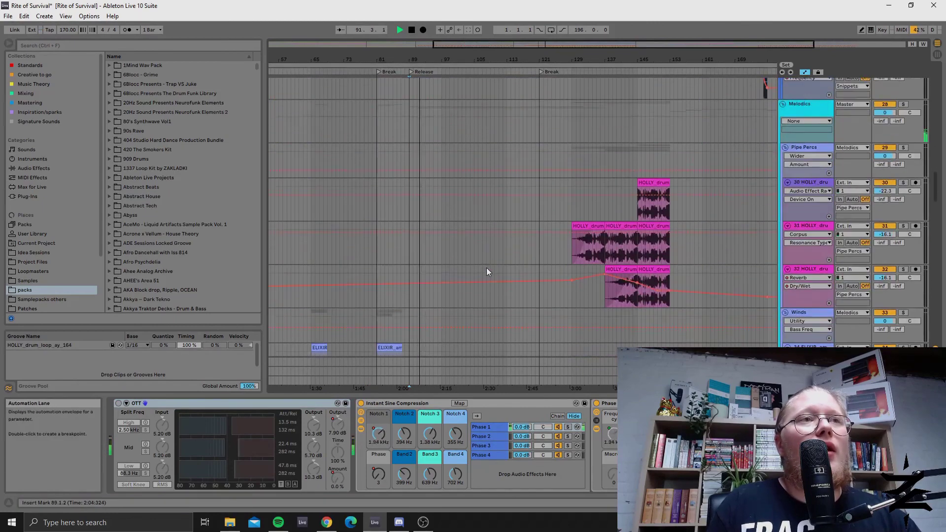
scroll(486, 267, "down", 6)
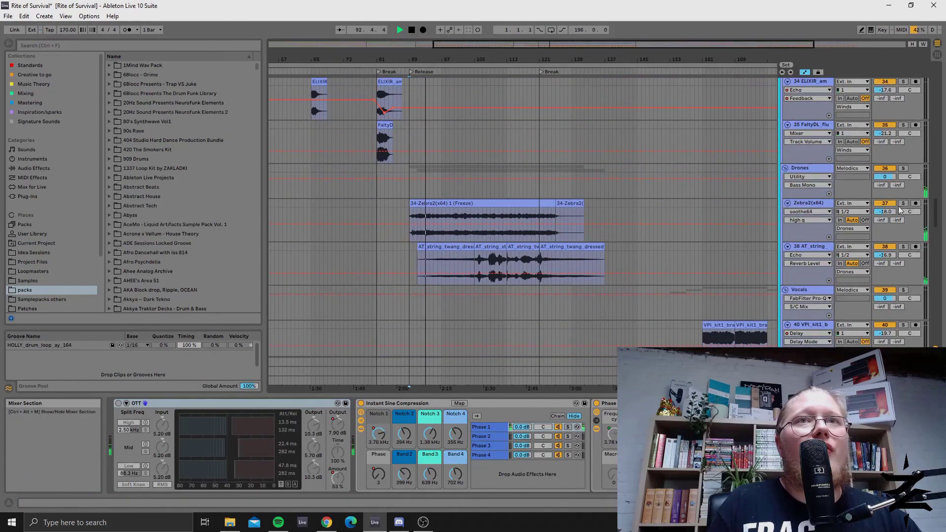
left_click(904, 204)
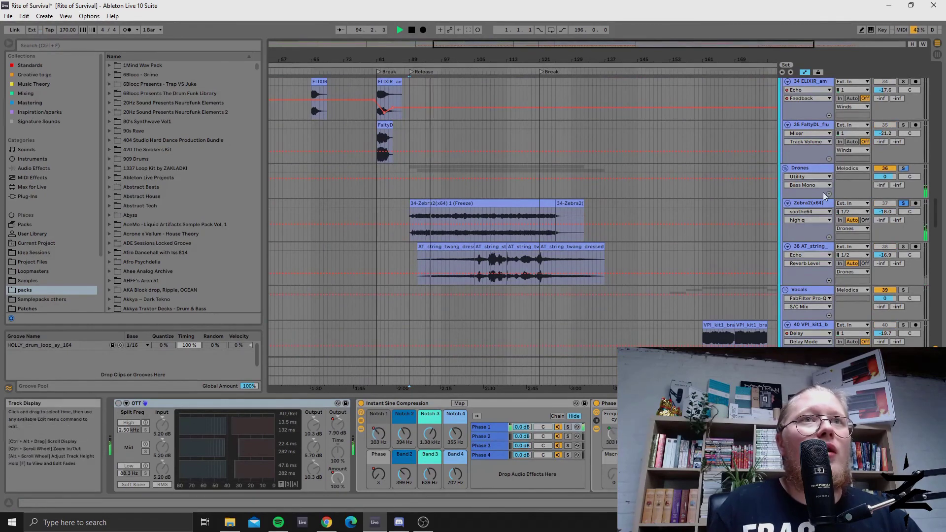
left_click(821, 206)
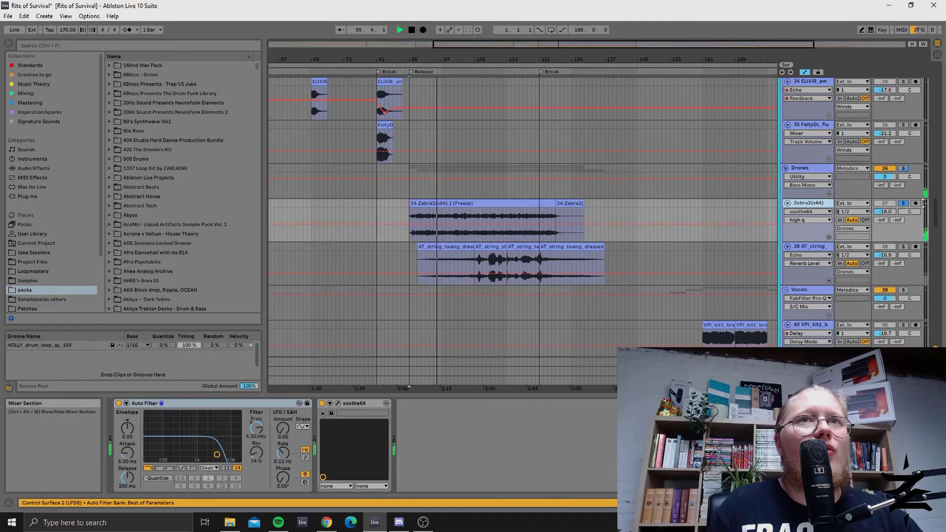
left_click(903, 248)
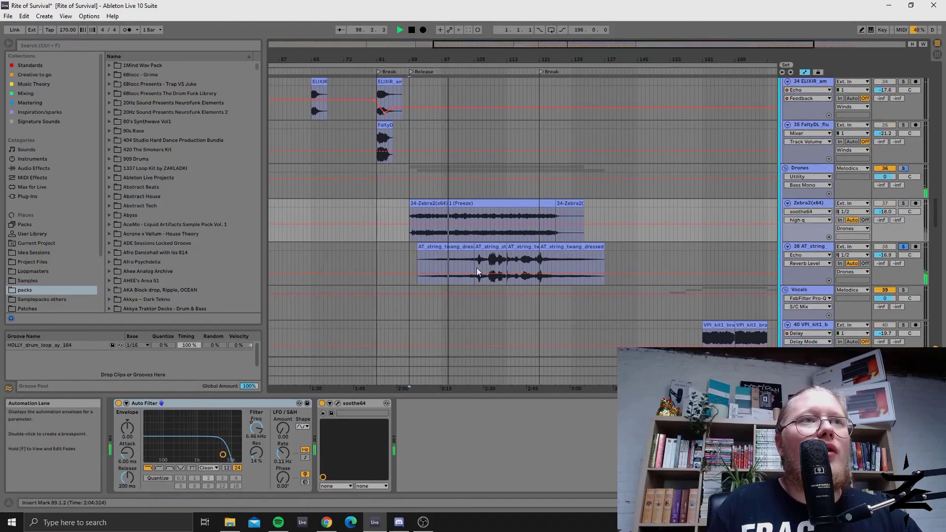
left_click(477, 269)
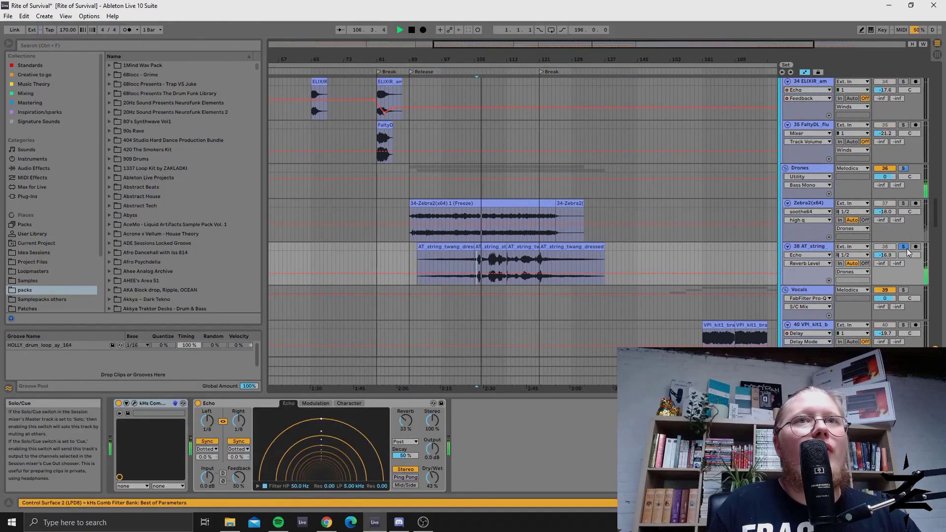
Step: Stop playback and view the kHs Comb Filter settings on string twang track 38, closing the plug-in window again
left_click(522, 266)
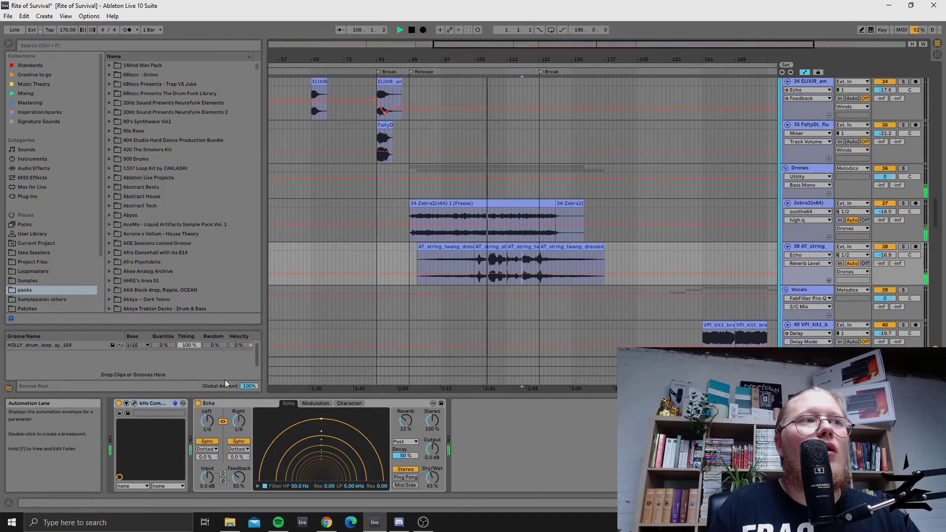
key("space")
left_click(134, 403)
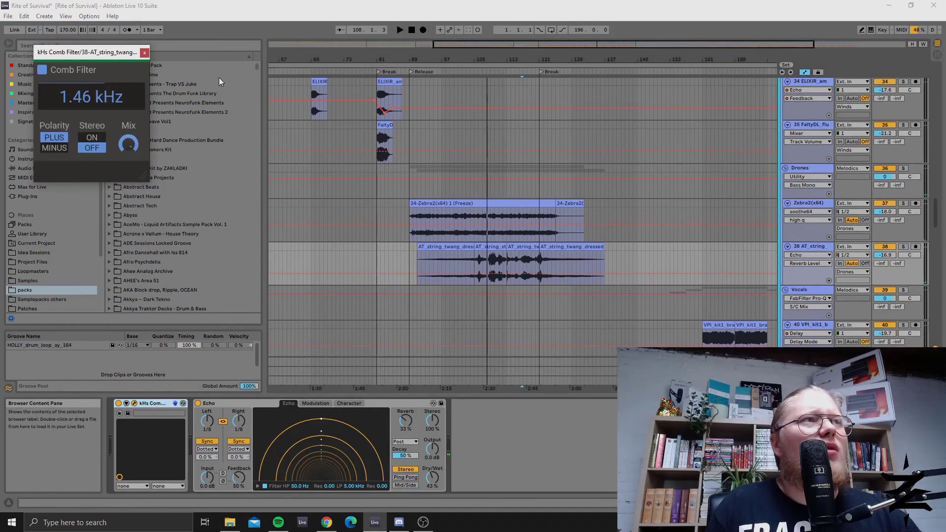
left_click(144, 53)
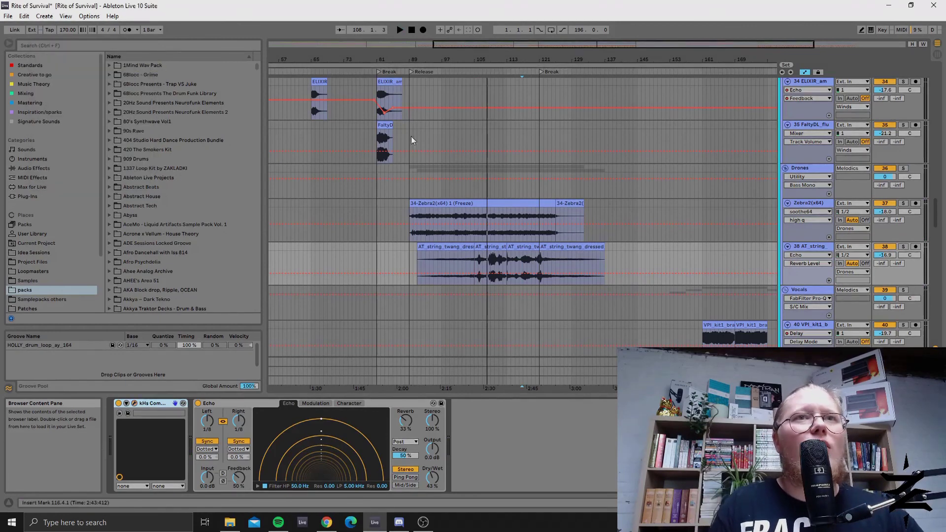
Step: Play the full arrangement from bar 117 with track 38 out of solo
left_click(902, 247)
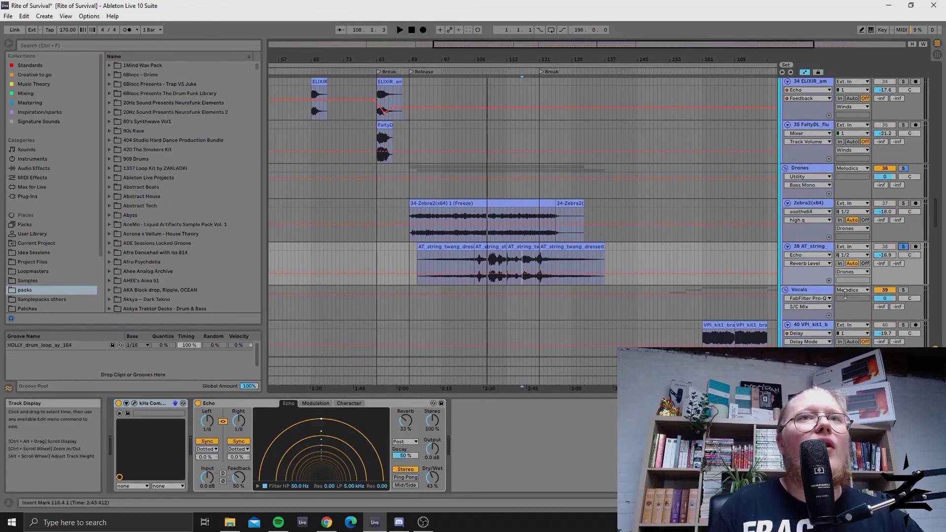
left_click(525, 238)
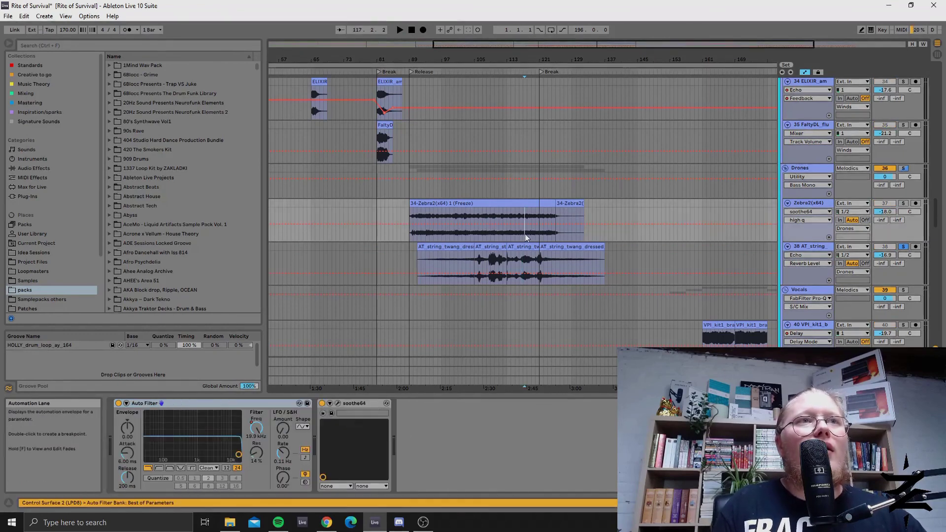
left_click(903, 247)
key("space")
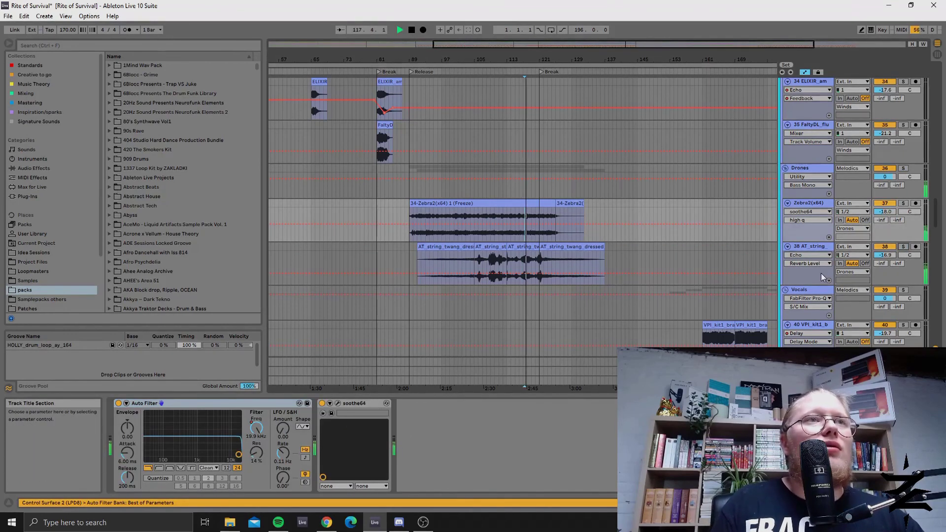
Step: Find the HOLLY drum loop clips in the Pipe Percs group after the second Break and play from bar 143
mouse_move(699, 44)
left_mouse_down()
mouse_move(703, 54)
mouse_move(691, 54)
mouse_move(691, 42)
left_mouse_up()
scroll(511, 169, "up", 2)
scroll(511, 168, "up", 10)
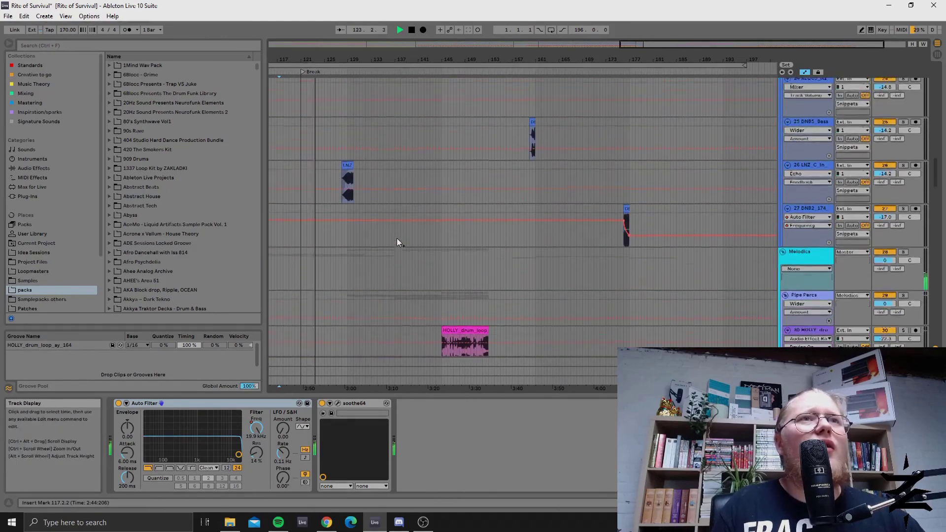
scroll(395, 237, "up", 5)
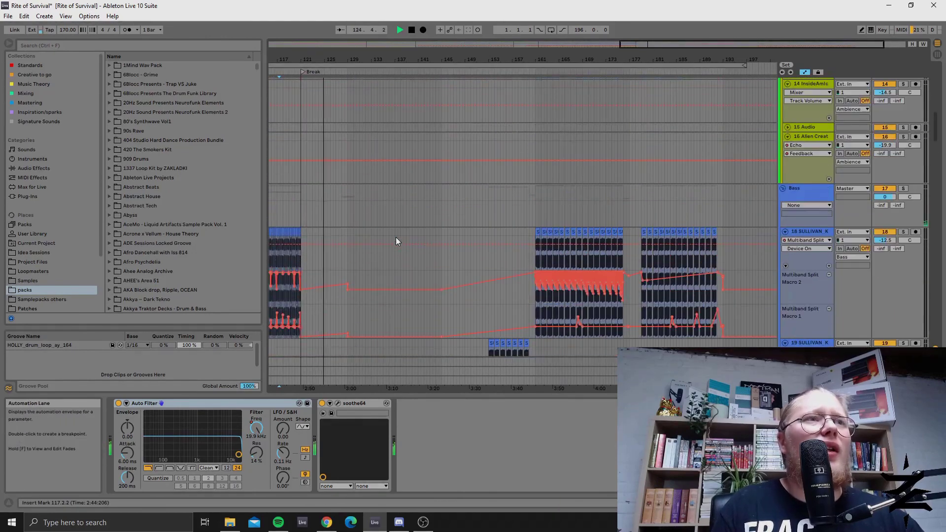
scroll(400, 235, "down", 8)
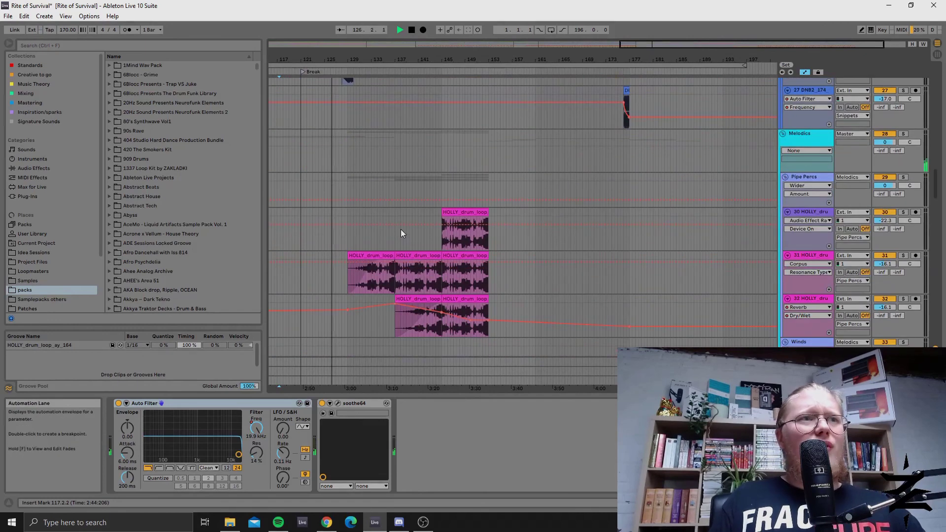
left_click(432, 237)
key("space")
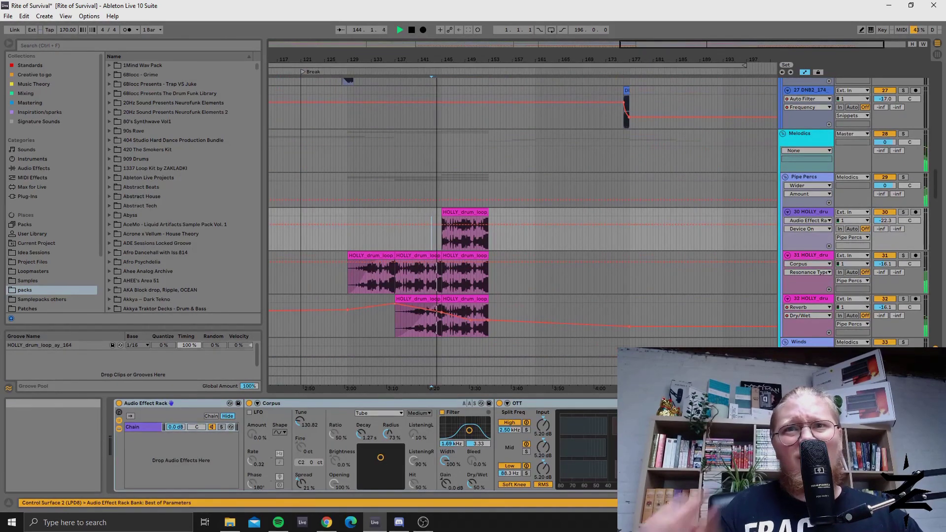
Step: Bring the SULLIVAN_KING bass clips on track 18 from bar 161 onward into view and stop playback
scroll(607, 240, "up", 8)
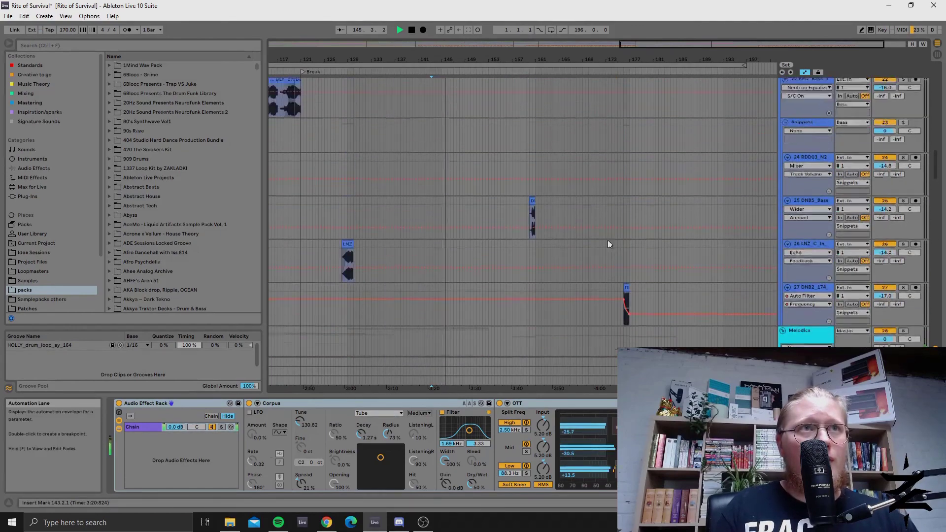
scroll(584, 244, "up", 6)
left_click(516, 253)
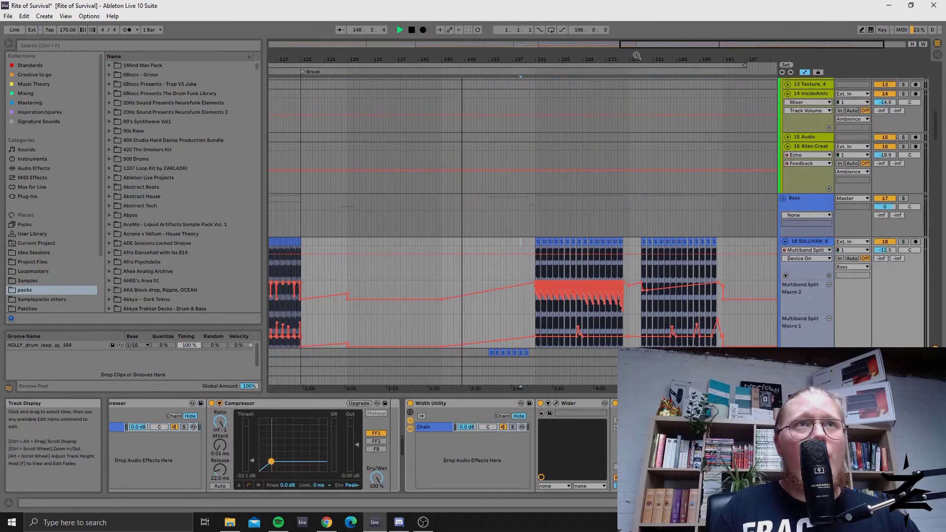
left_click_drag(574, 60, 576, 170)
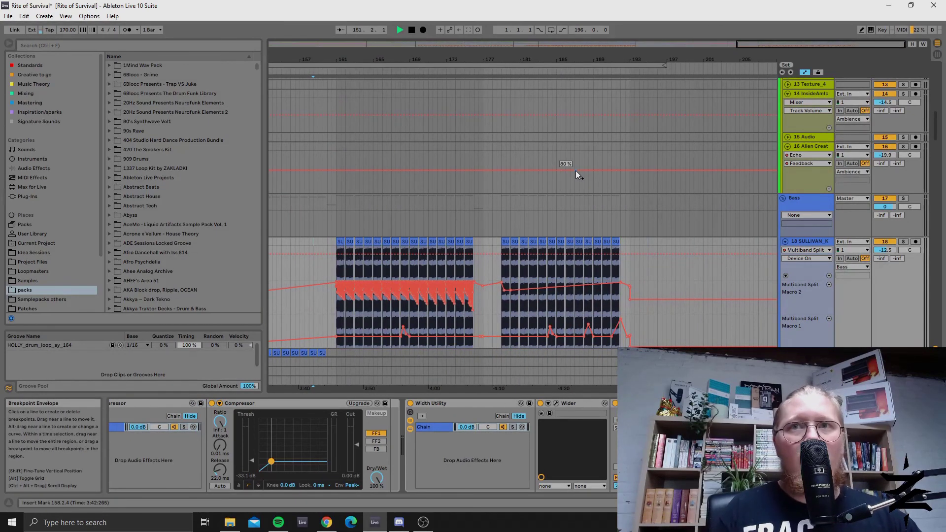
key("space")
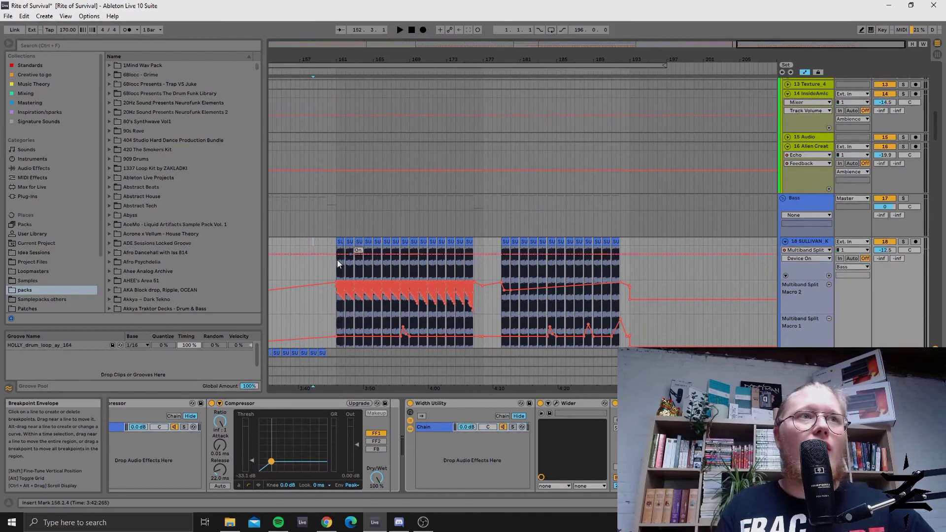
Step: Play the full arrangement from bar 160, with the Winds group selected
scroll(338, 261, "down", 4)
scroll(338, 259, "down", 15)
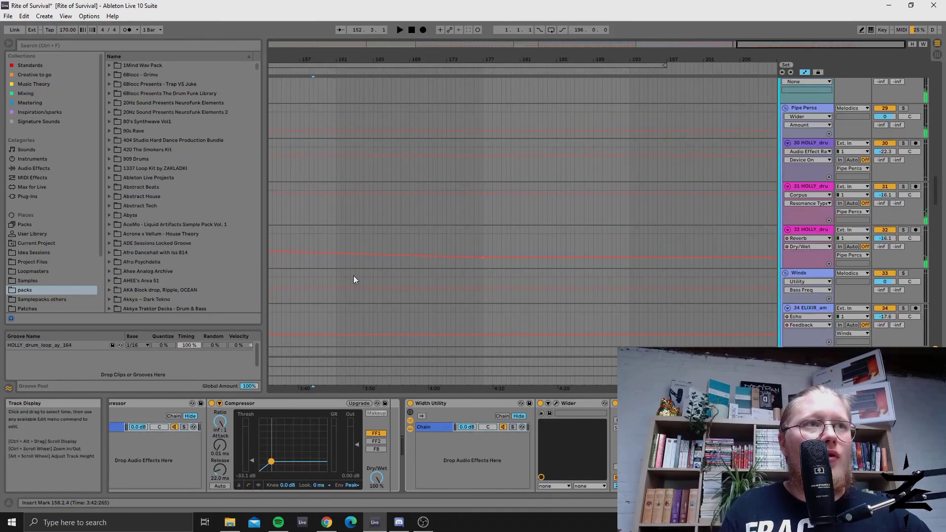
left_click(327, 273)
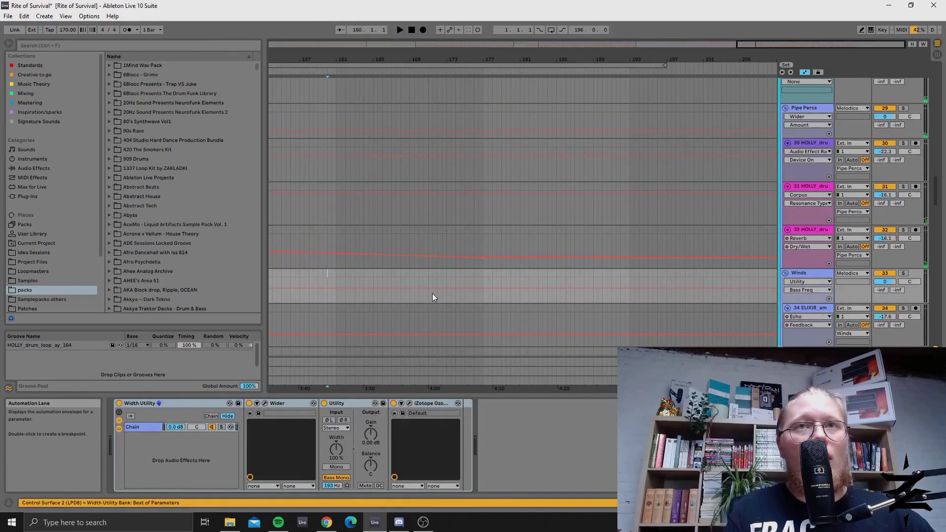
key("space")
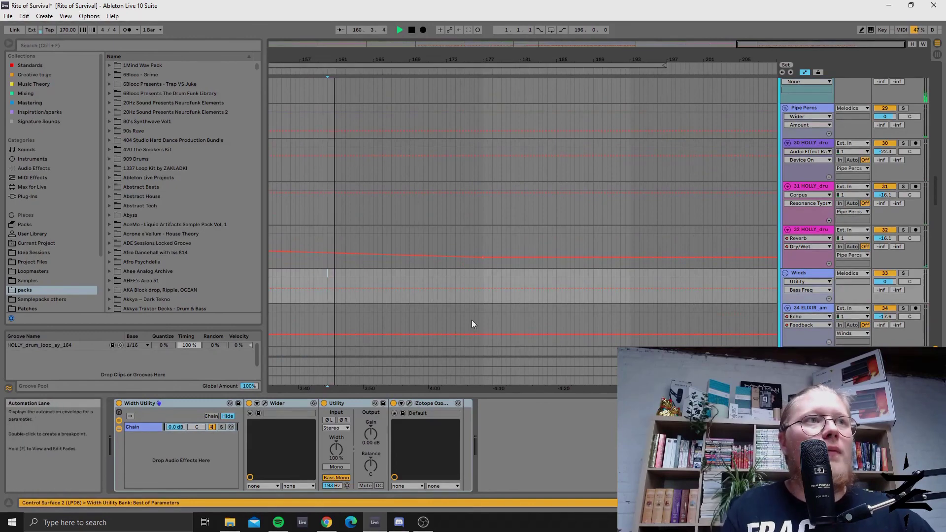
Step: Stop playback and show track 18's Multiband Split rack beside the SULLIVAN_KING bass clips at bar 161
scroll(469, 318, "up", 15)
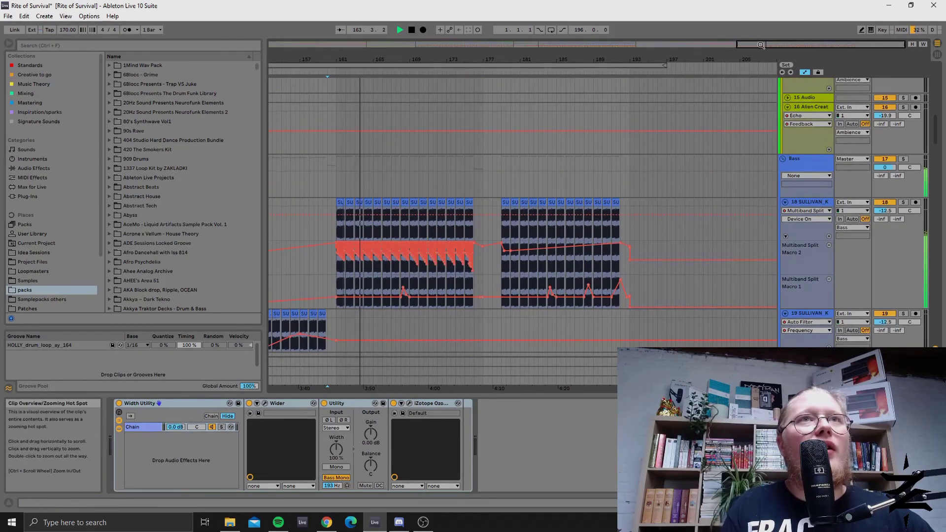
left_click_drag(775, 44, 776, 69)
left_click_drag(351, 59, 416, 89)
key("space")
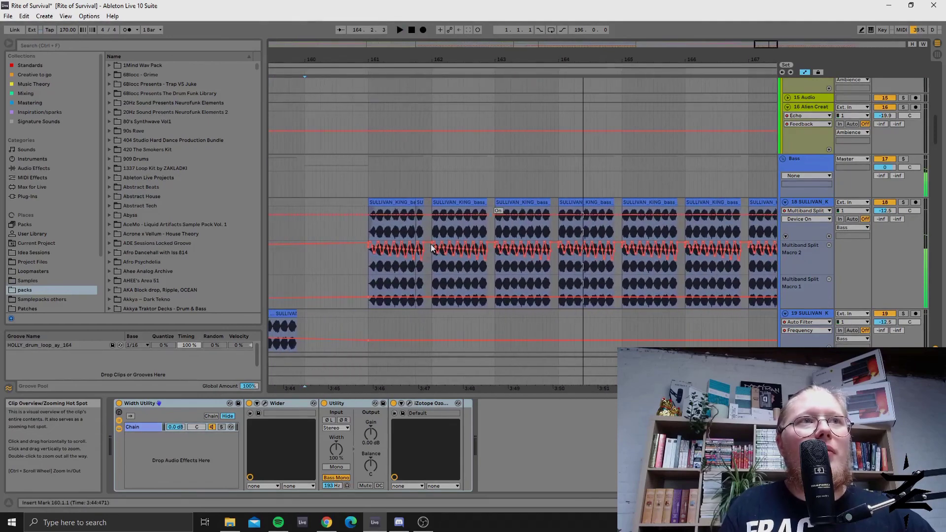
left_click(368, 269)
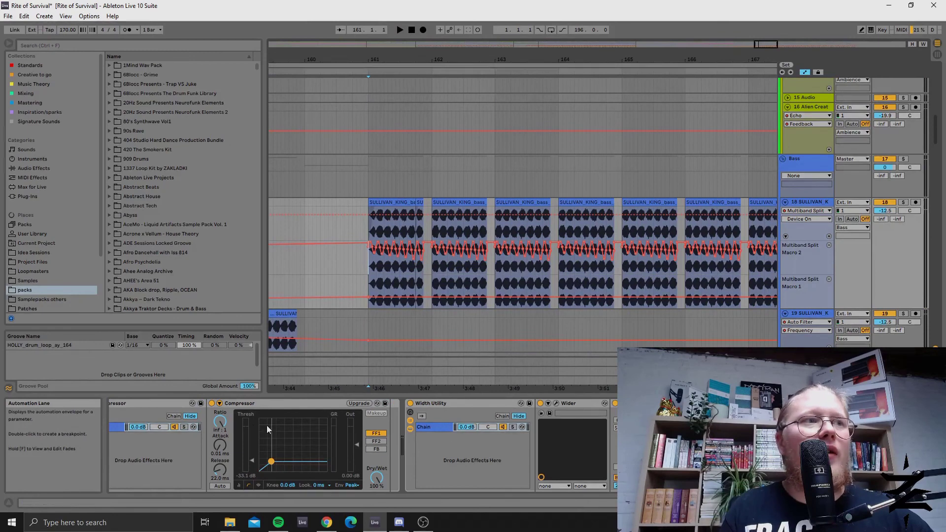
scroll(235, 466, "left", 5)
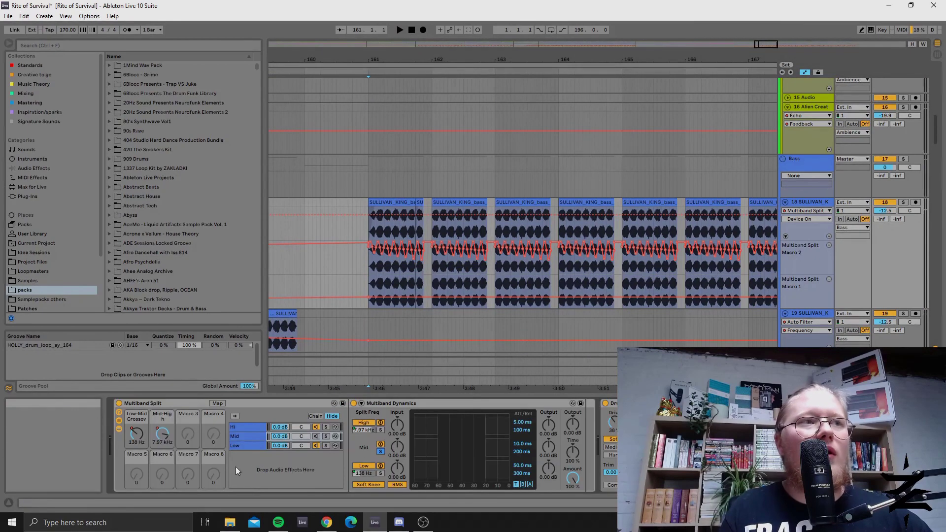
left_click(150, 401)
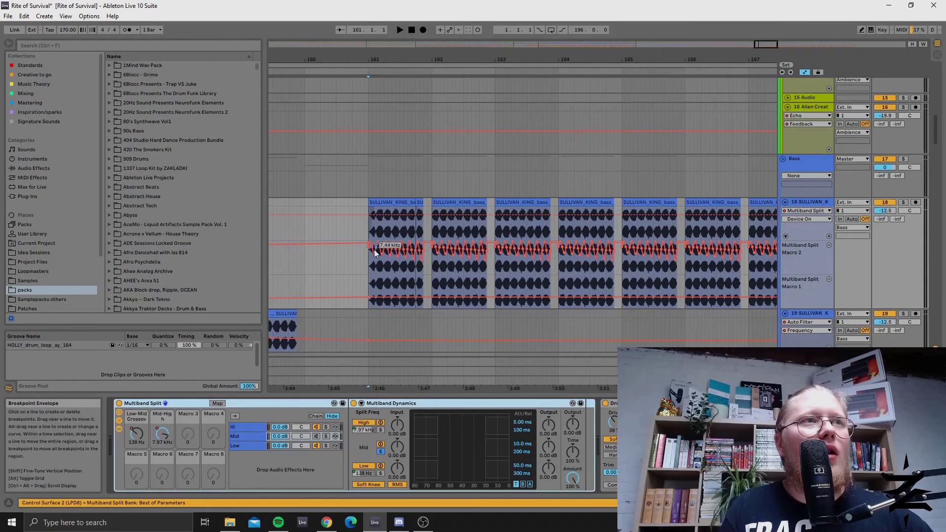
Step: Examine the Multiband Split Macro 2 automation over the first tearing metal bass clips and play from bar 161
left_click_drag(709, 67, 640, 99)
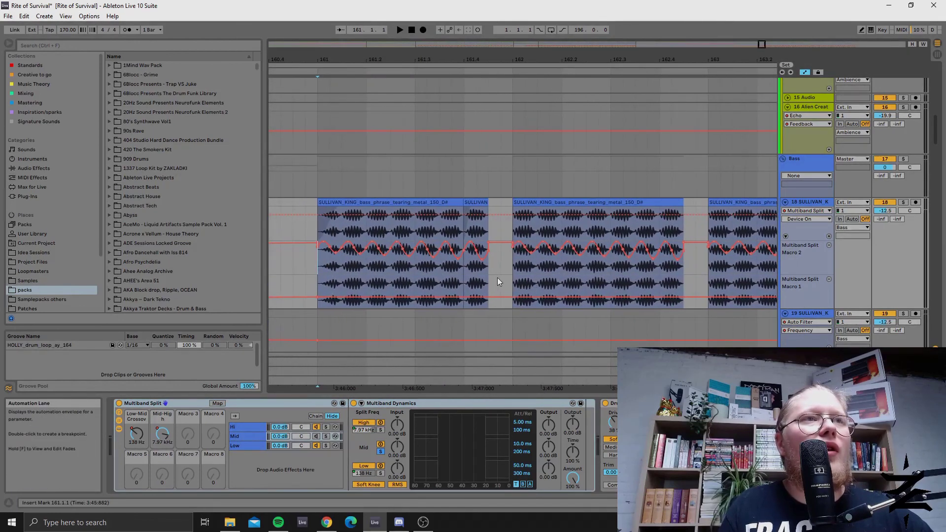
left_click_drag(436, 272, 316, 270)
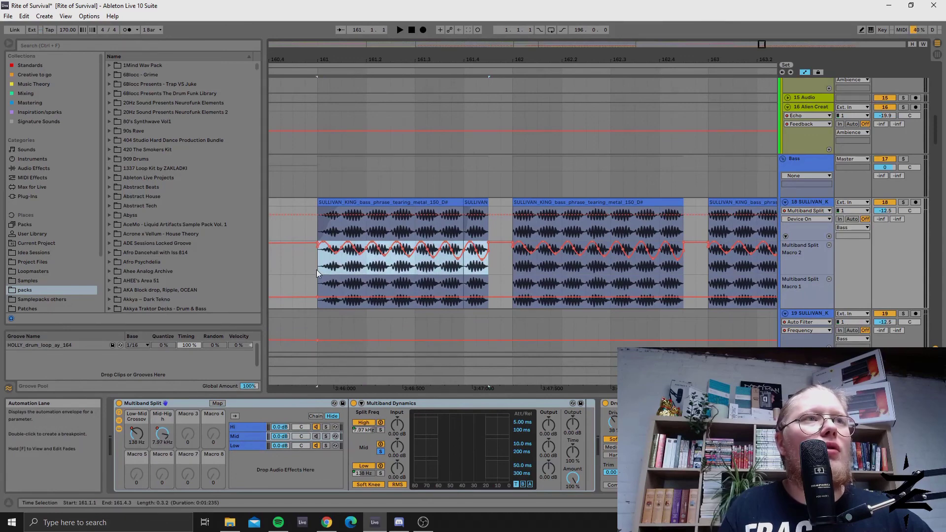
left_click_drag(316, 269, 358, 255)
left_click(321, 234)
key("space")
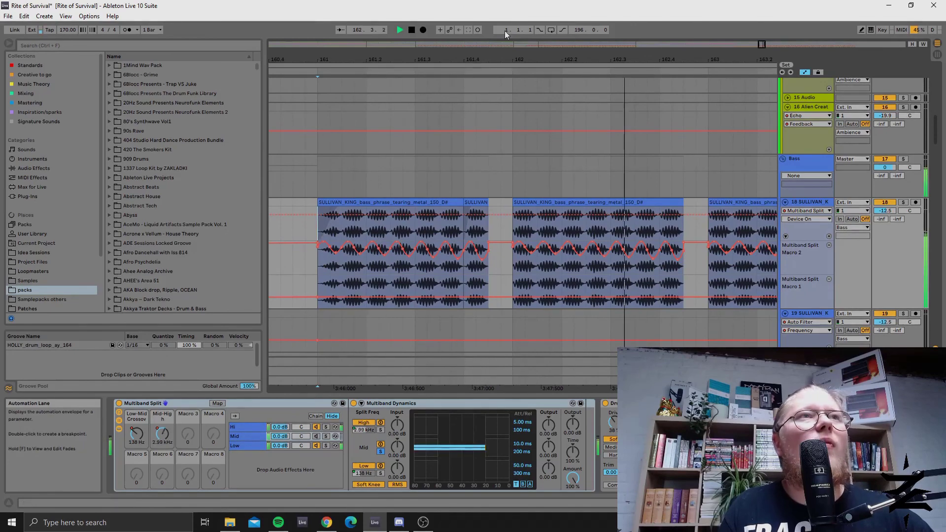
Step: Play track 18's second block of bass clips from just before bar 179
left_click_drag(763, 45, 558, 235)
left_click(516, 271)
key("space")
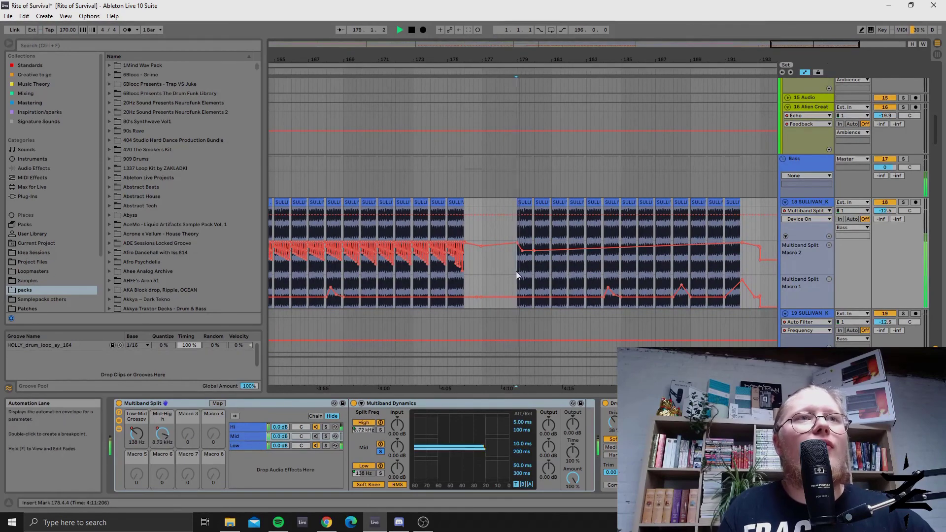
Step: Look through the vocals and kicks, then select the first 47-Audio clip on snare track 51 to show its devices
scroll(492, 298, "down", 15)
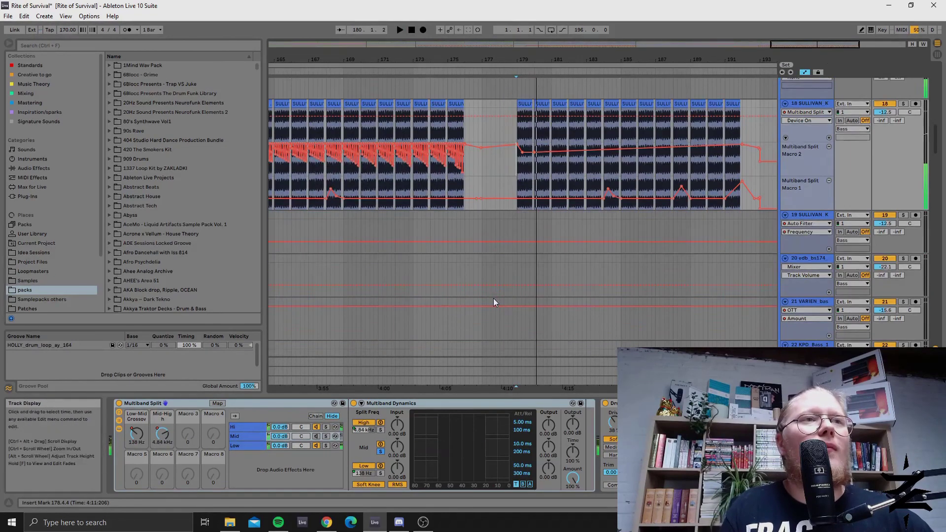
scroll(500, 305, "down", 8)
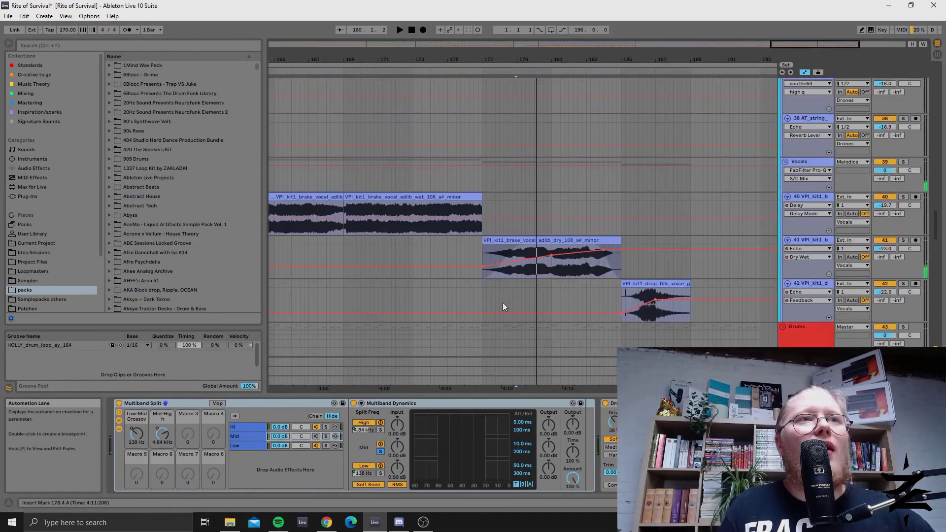
left_click_drag(815, 44, 788, 37)
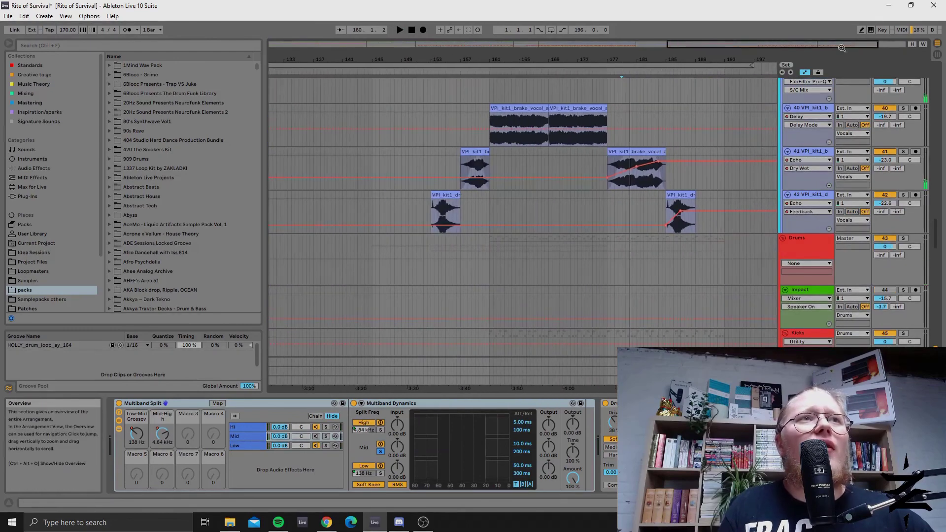
scroll(719, 225, "down", 5)
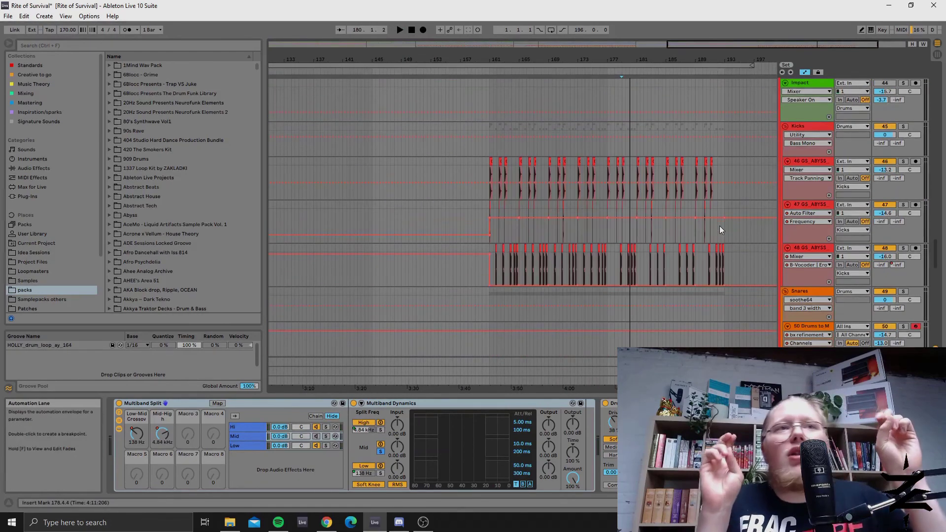
scroll(626, 227, "down", 4)
scroll(620, 232, "down", 2)
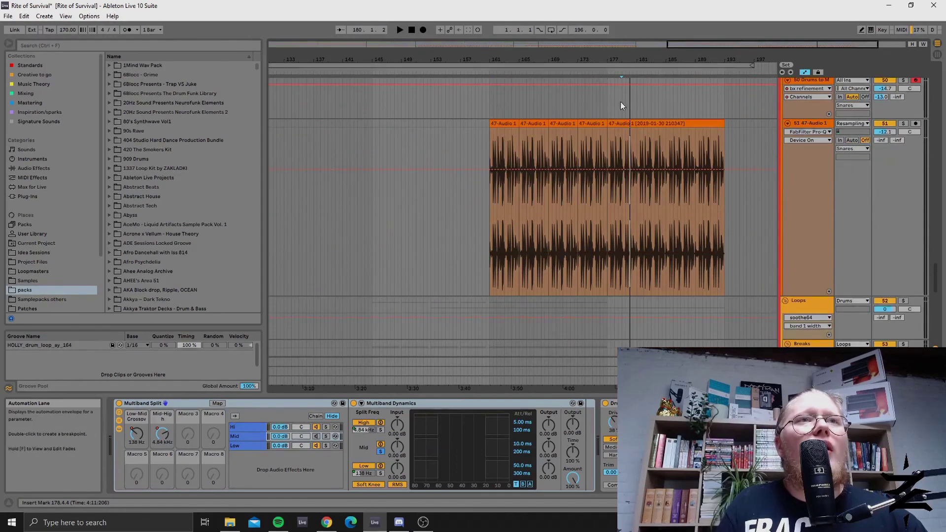
left_click_drag(615, 60, 616, 120)
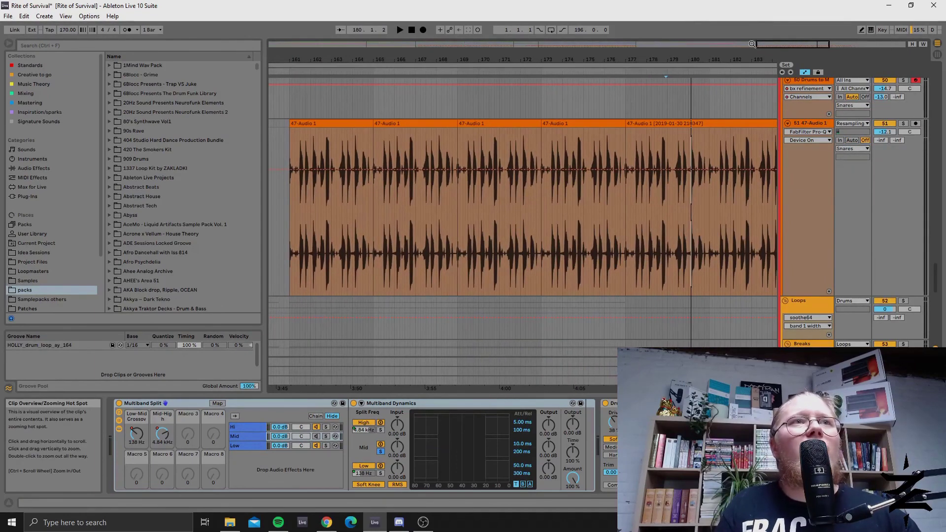
left_click(304, 125)
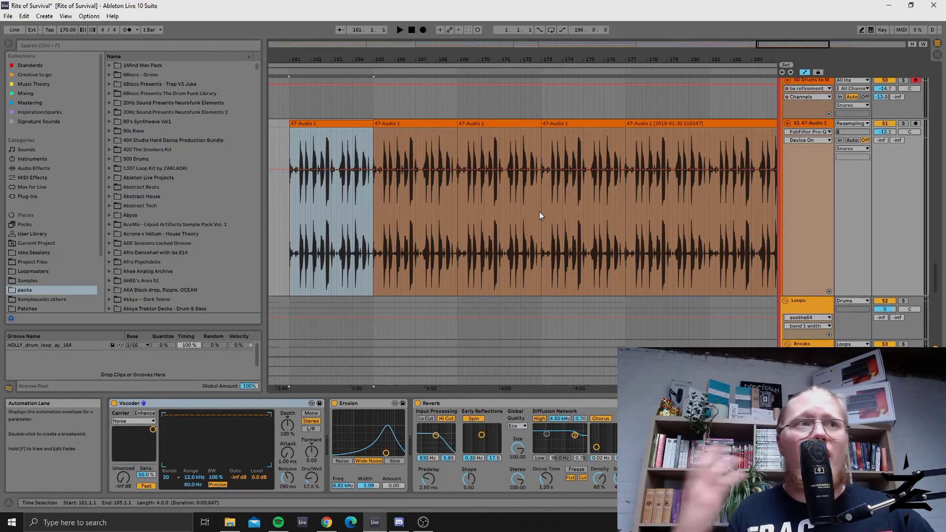
Step: Solo track 51 and play its 47-Audio clips from the start at bar 161
left_click(288, 144)
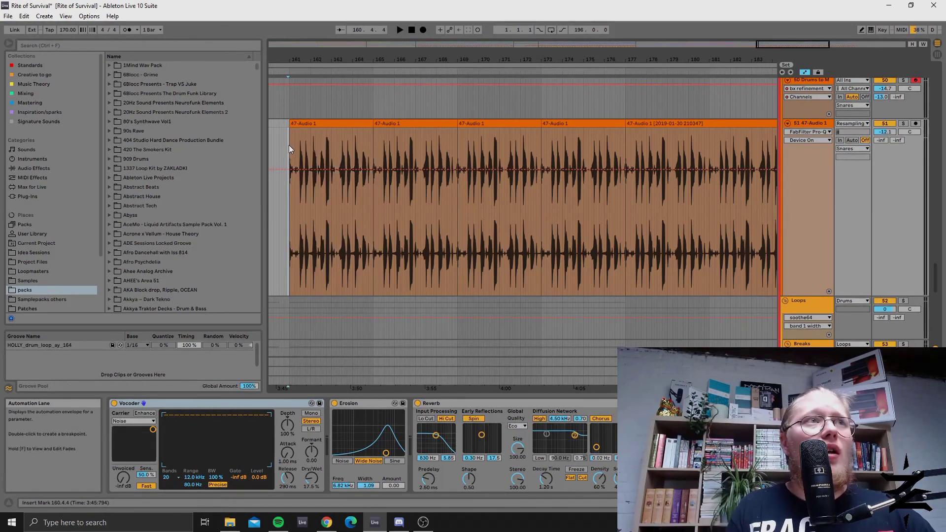
left_click(904, 124)
key("space")
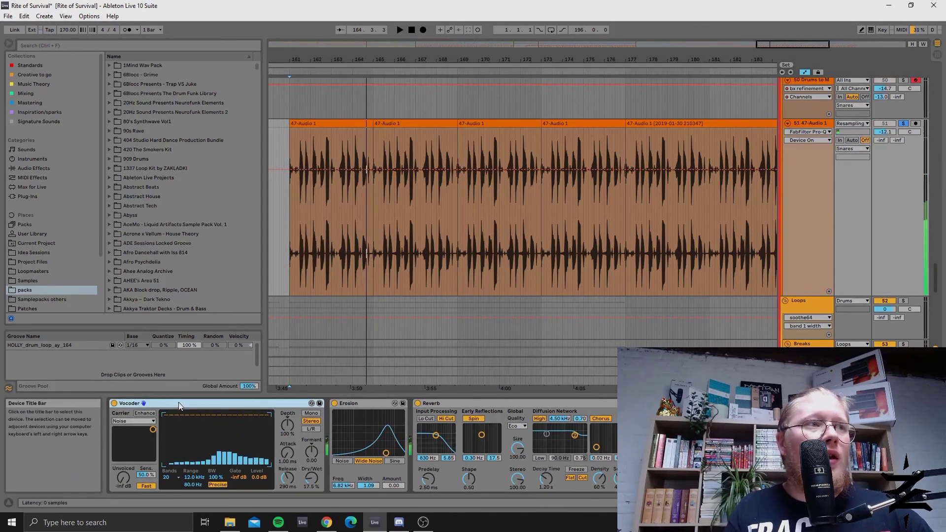
Step: Look through track 51's effects from Erosion to Delay, then show the Transposition envelope of its 47-Audio clip starting at bar 177
left_click(354, 404)
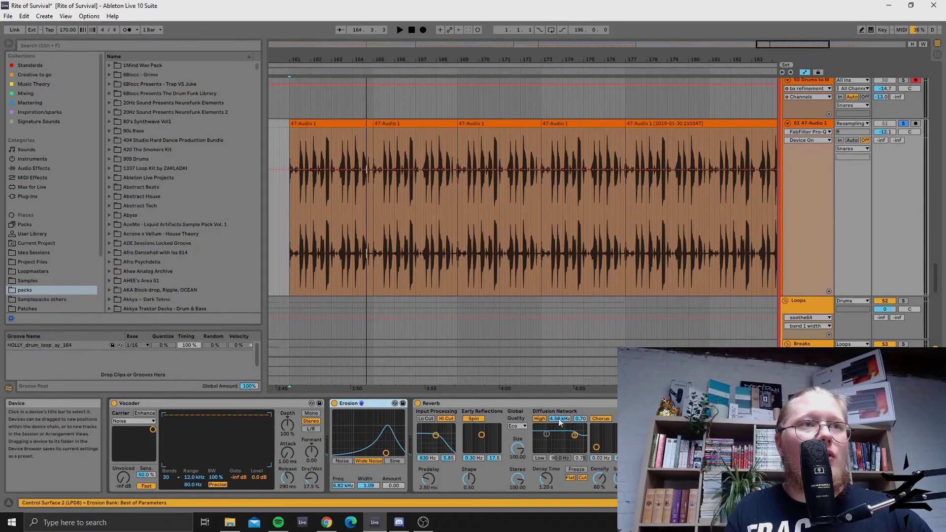
scroll(361, 443, "down", 6)
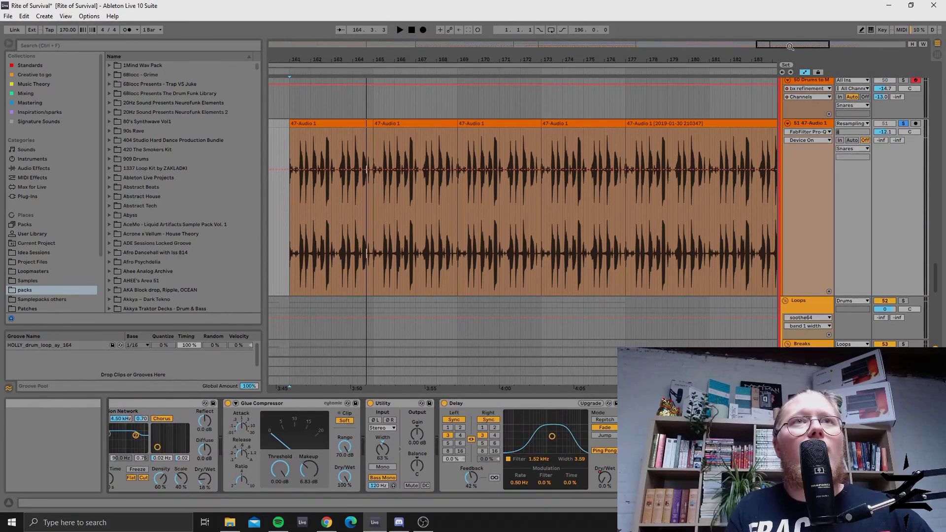
left_click_drag(791, 45, 805, 41)
double_click(675, 123)
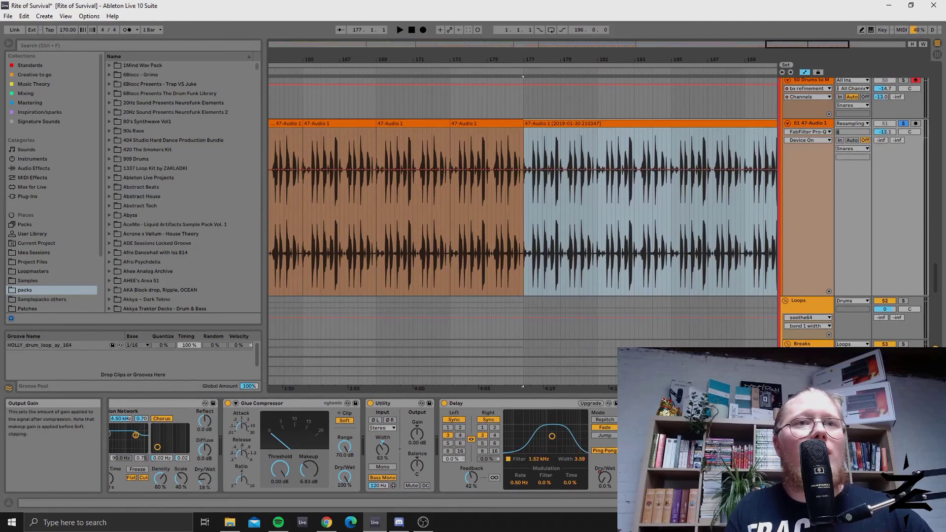
left_click(283, 402)
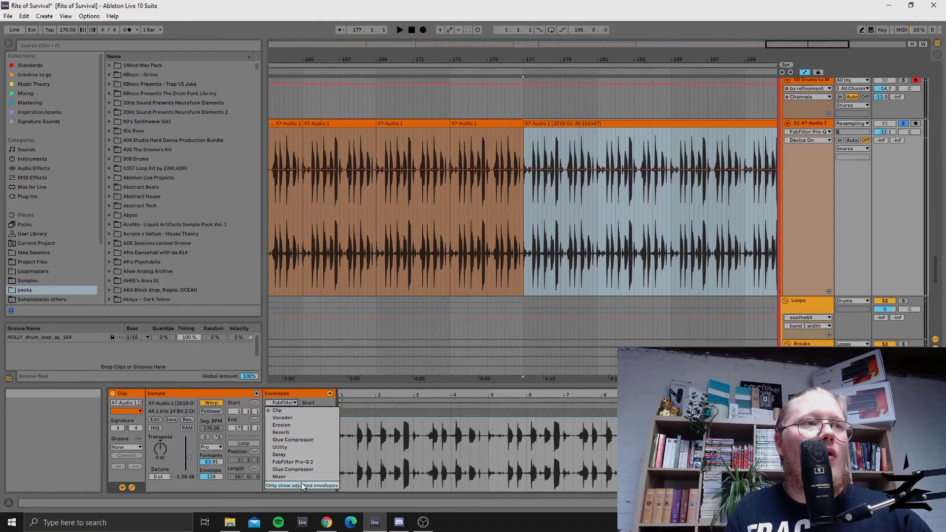
left_click(293, 410)
left_click(294, 411)
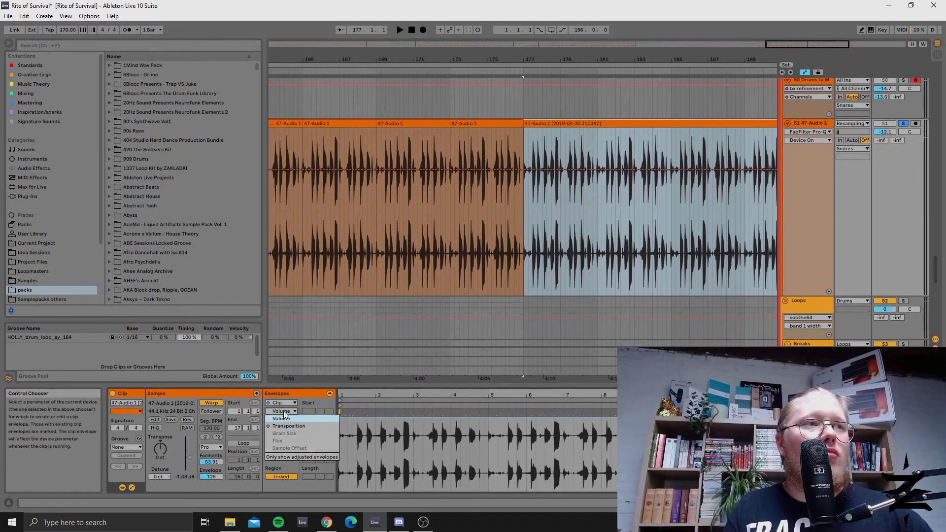
left_click(288, 426)
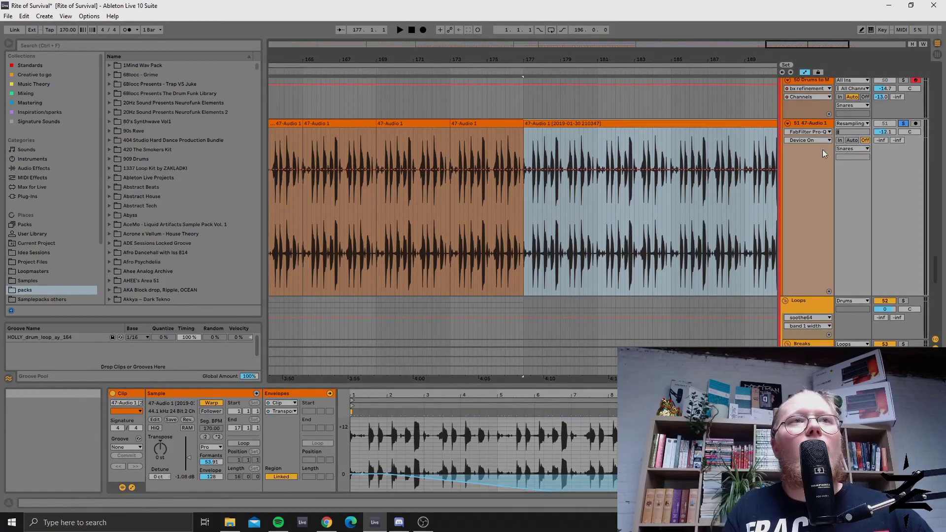
Step: Unsolo track 51 and play the full arrangement from bar 177
left_click(522, 134)
left_click(523, 134)
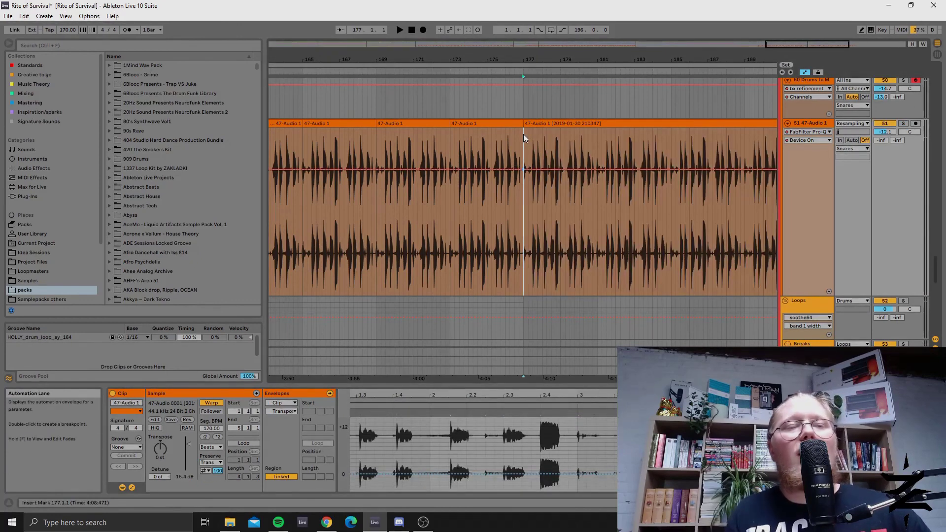
key("space")
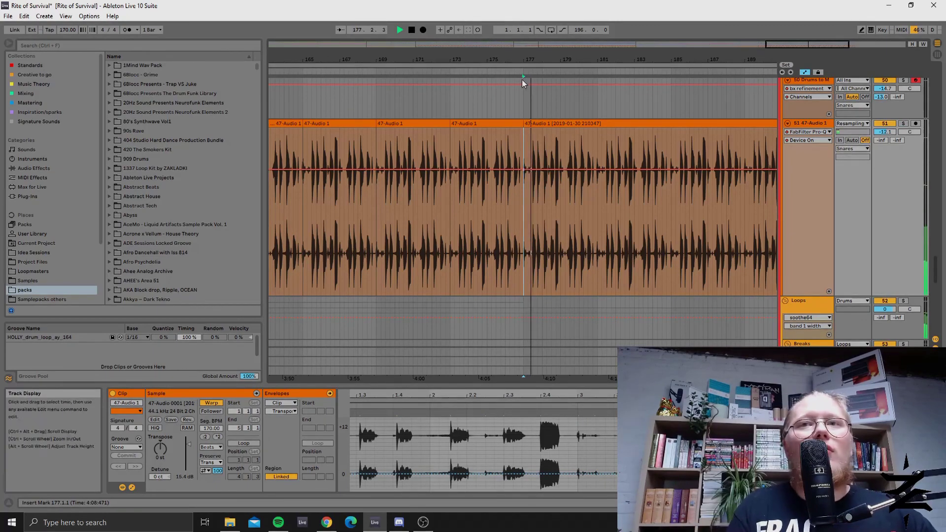
Step: Look through all tracks around bars 145 to 205 during playback, from the FX group down to the SC track, and stop playback
scroll(536, 156, "up", 3)
scroll(536, 155, "up", 1)
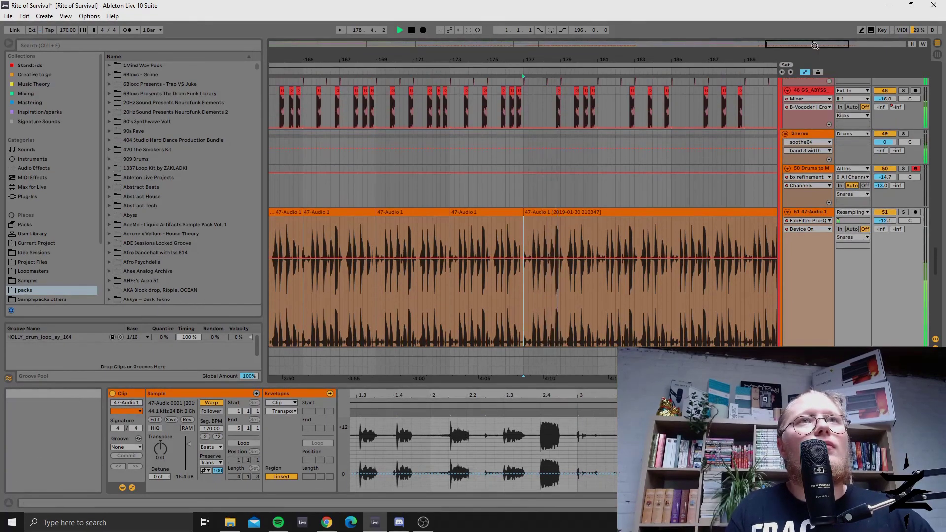
left_click_drag(808, 43, 808, 34)
scroll(583, 231, "up", 10)
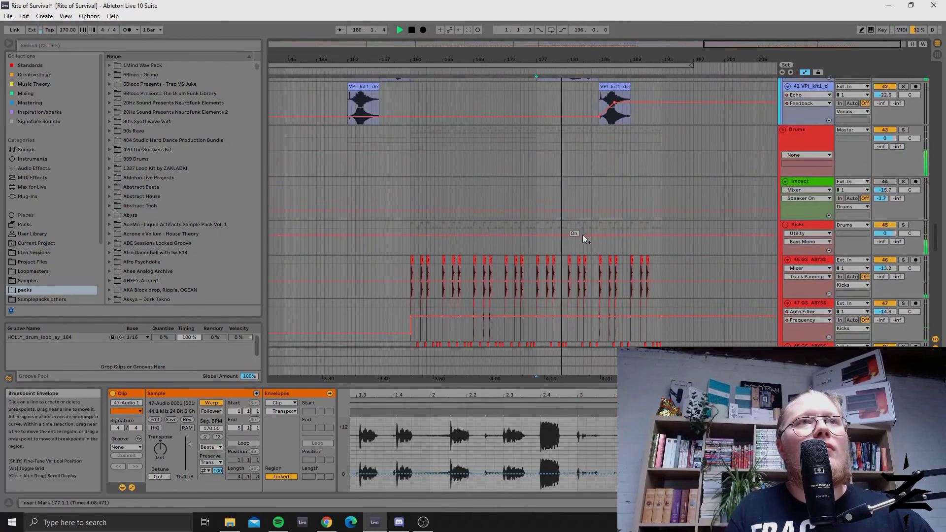
scroll(583, 236, "up", 10)
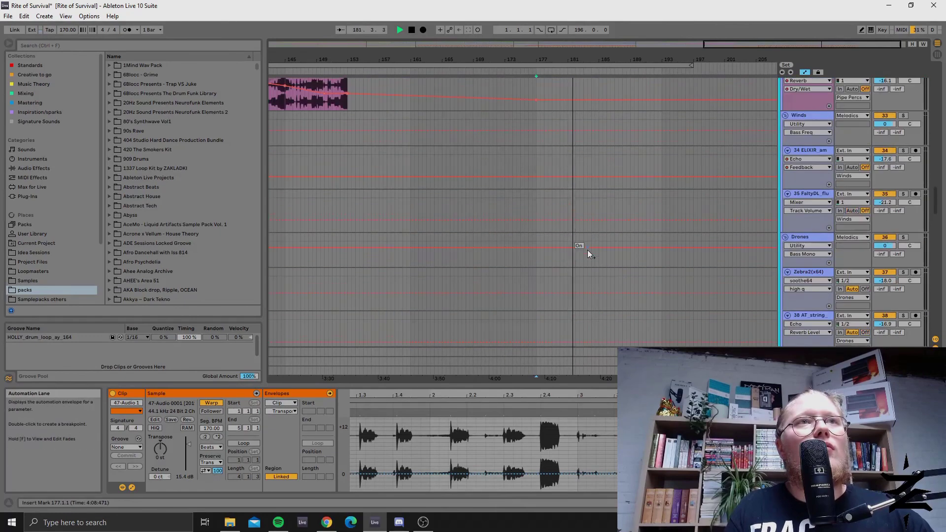
scroll(587, 250, "up", 8)
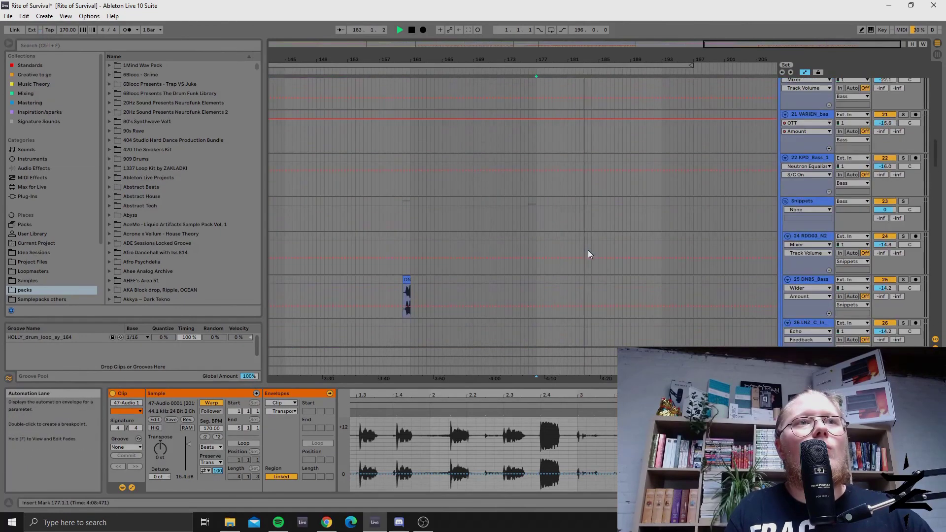
scroll(588, 251, "up", 12)
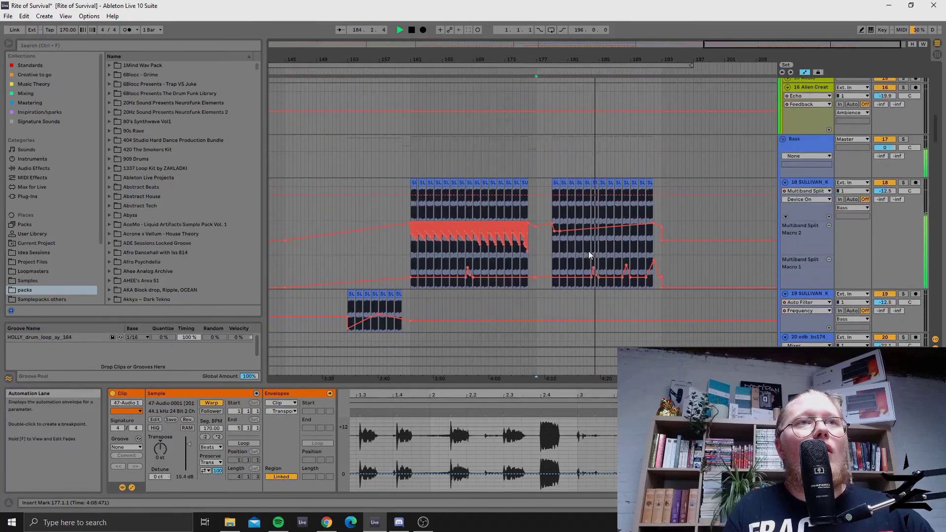
scroll(593, 246, "up", 8)
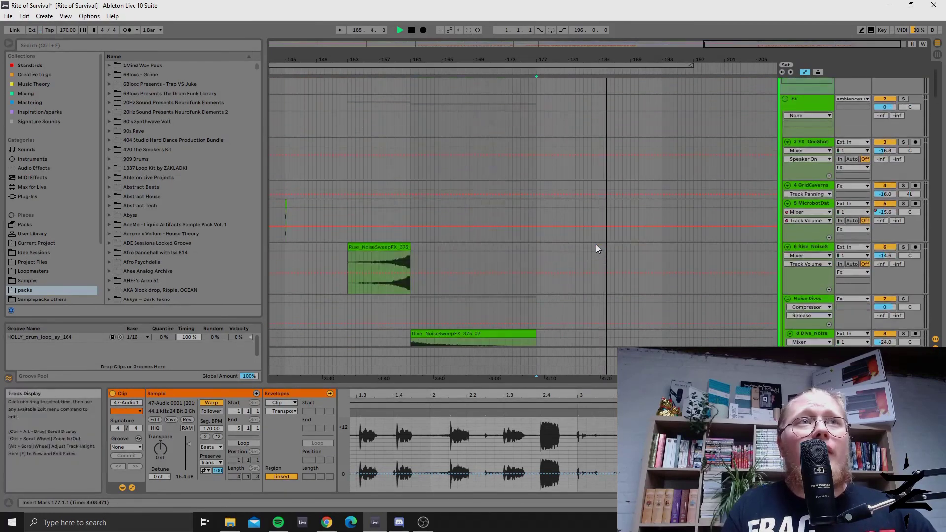
scroll(595, 245, "down", 5)
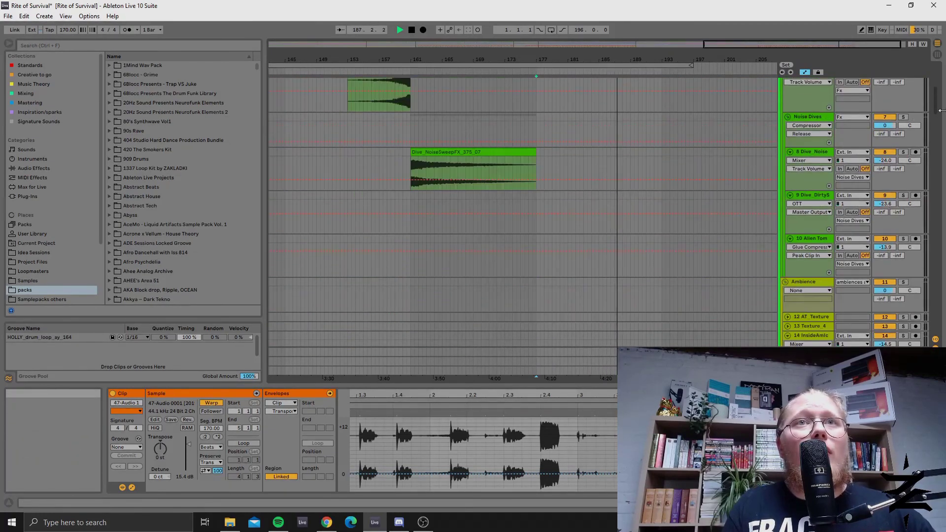
scroll(938, 288, "down", 15)
scroll(938, 288, "down", 5)
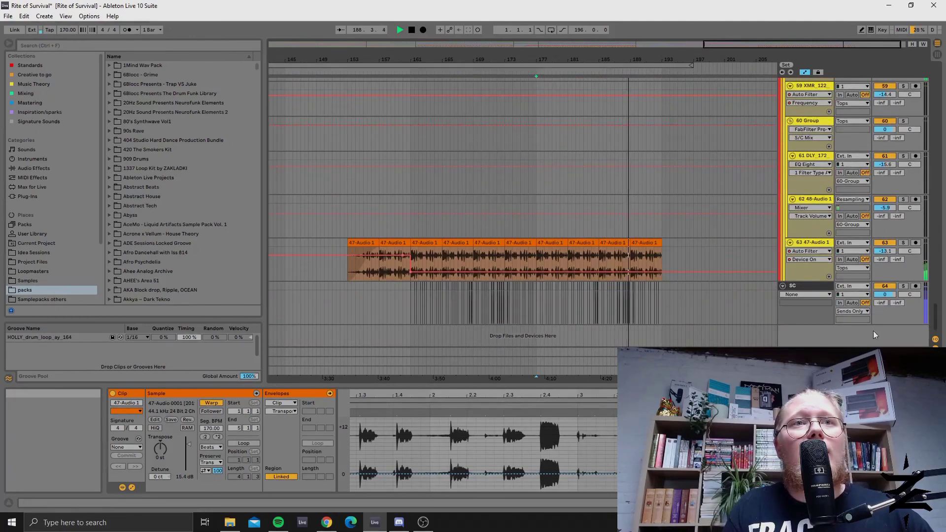
key("space")
left_click(652, 226)
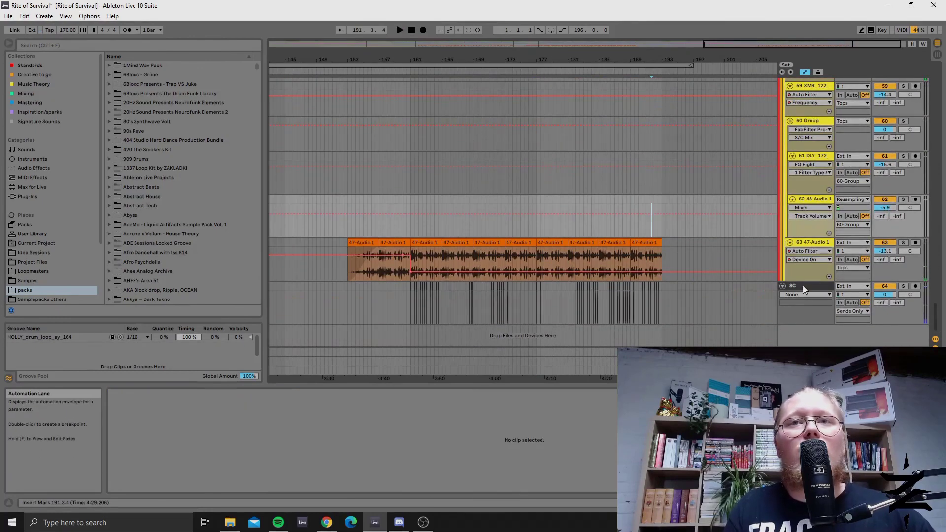